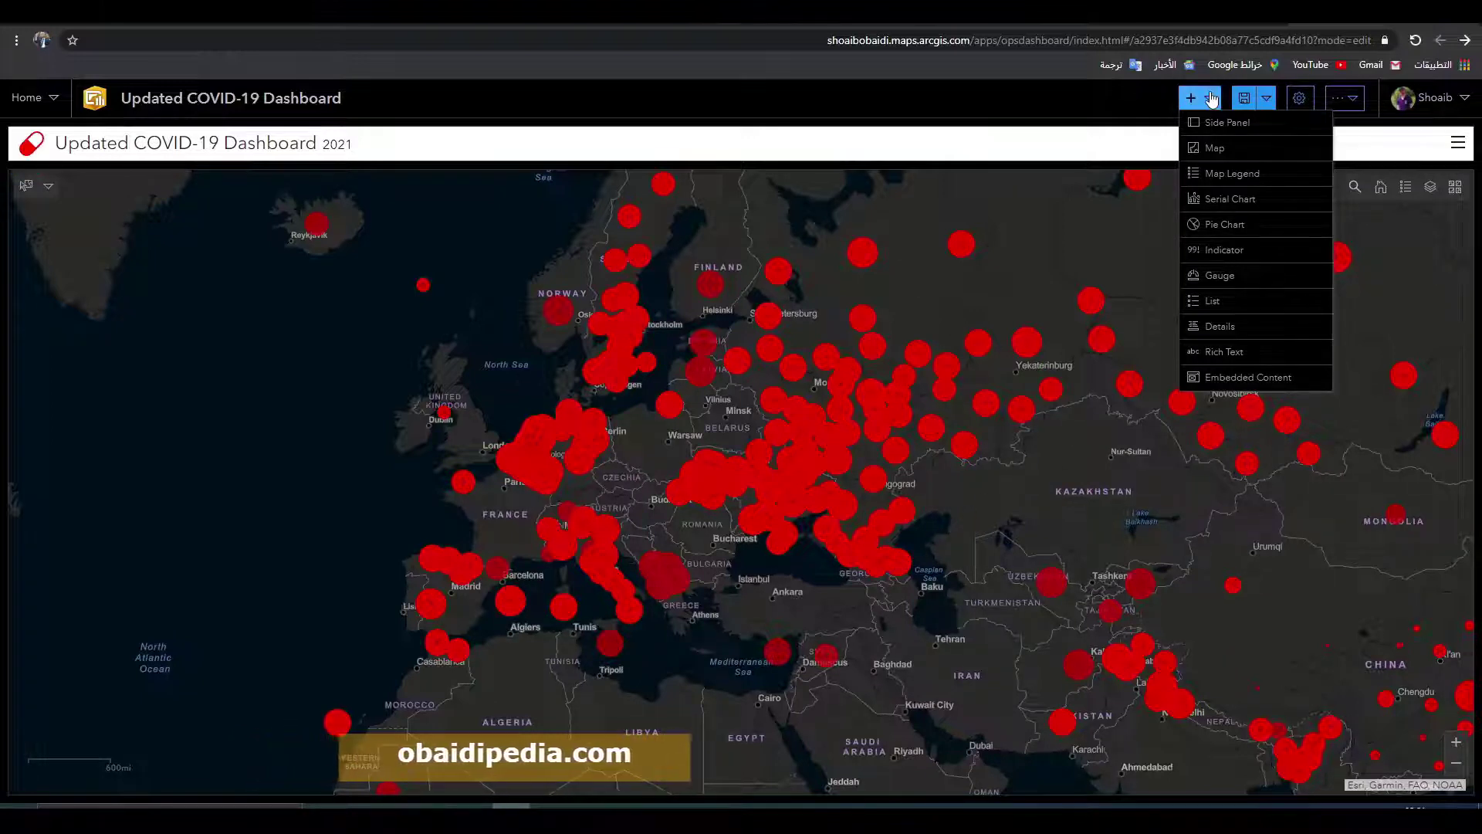
Step: Add a minimized Side Panel titled 'Side Bar' with Slide Over enabled
click(1222, 124)
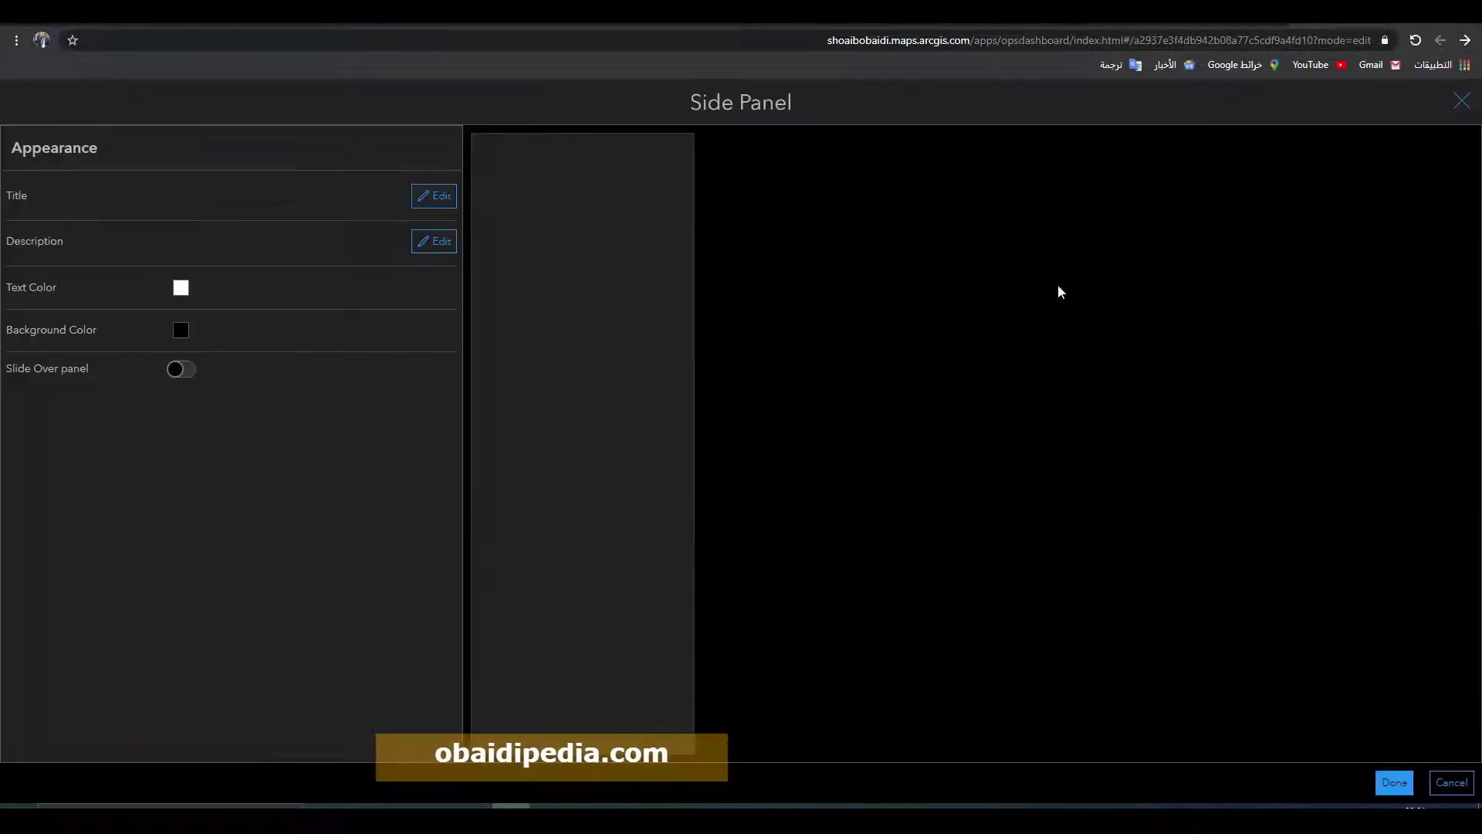
click(438, 198)
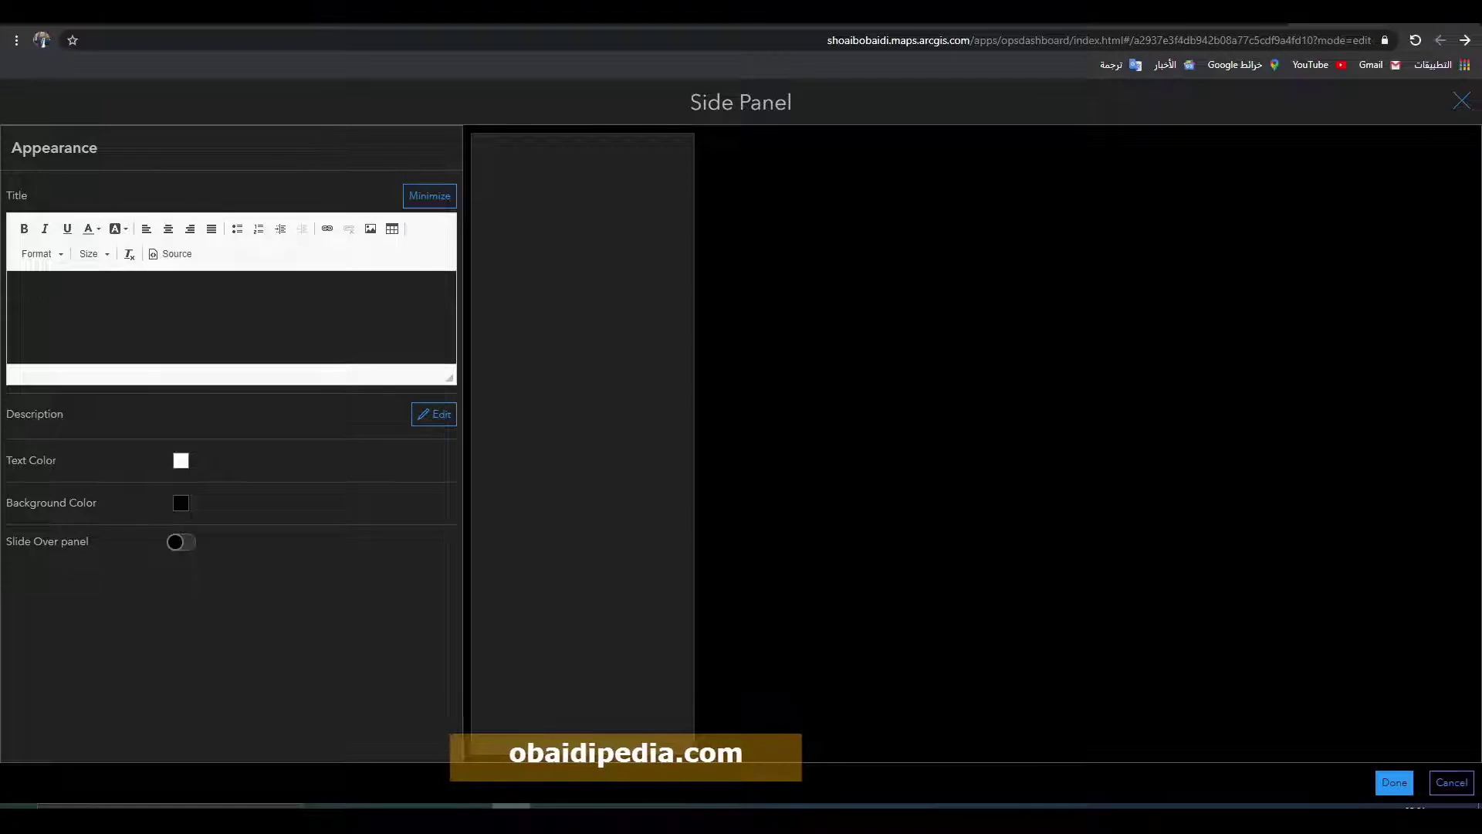
text(Side Bar)
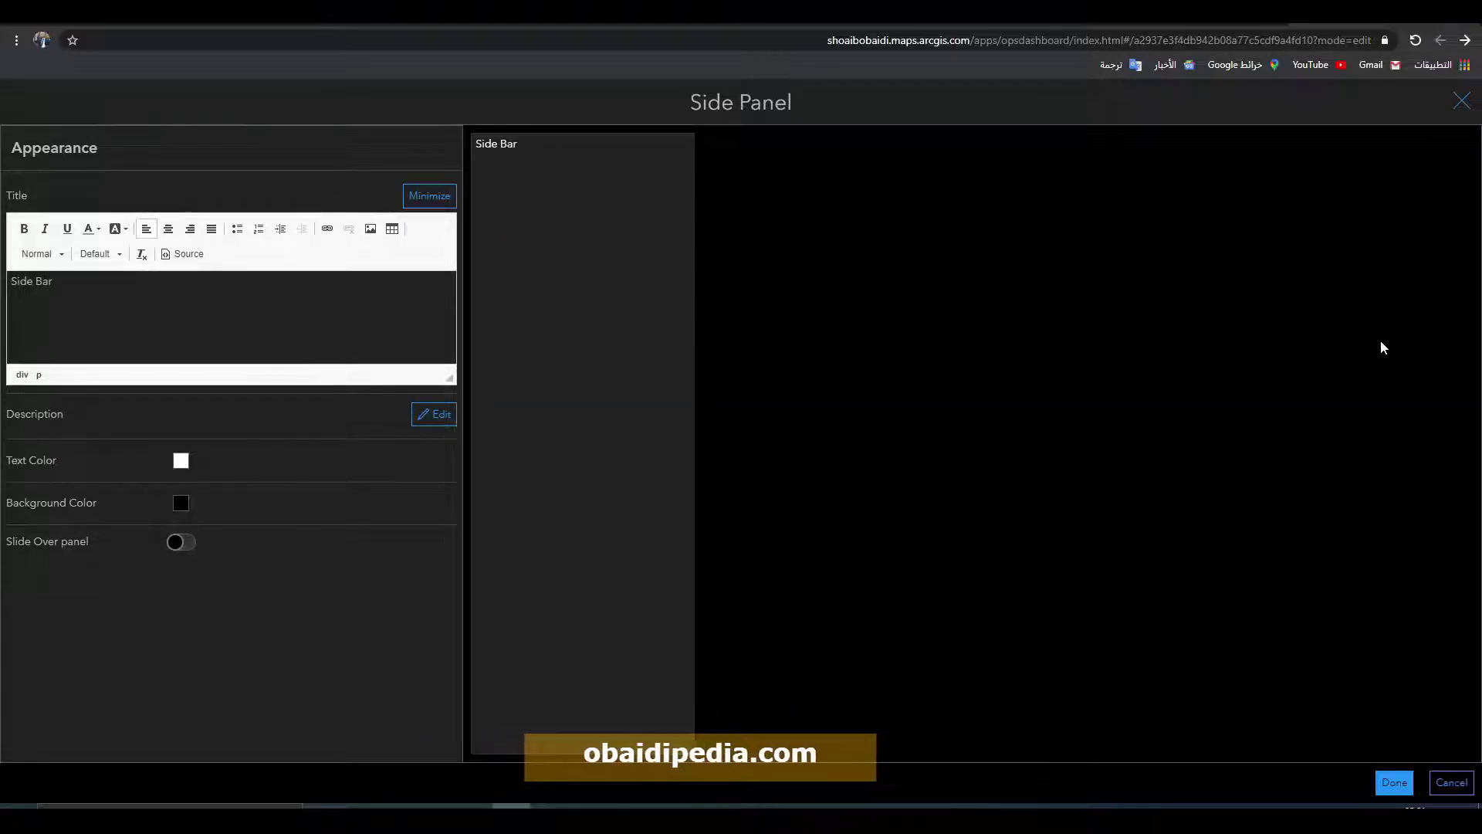
click(431, 196)
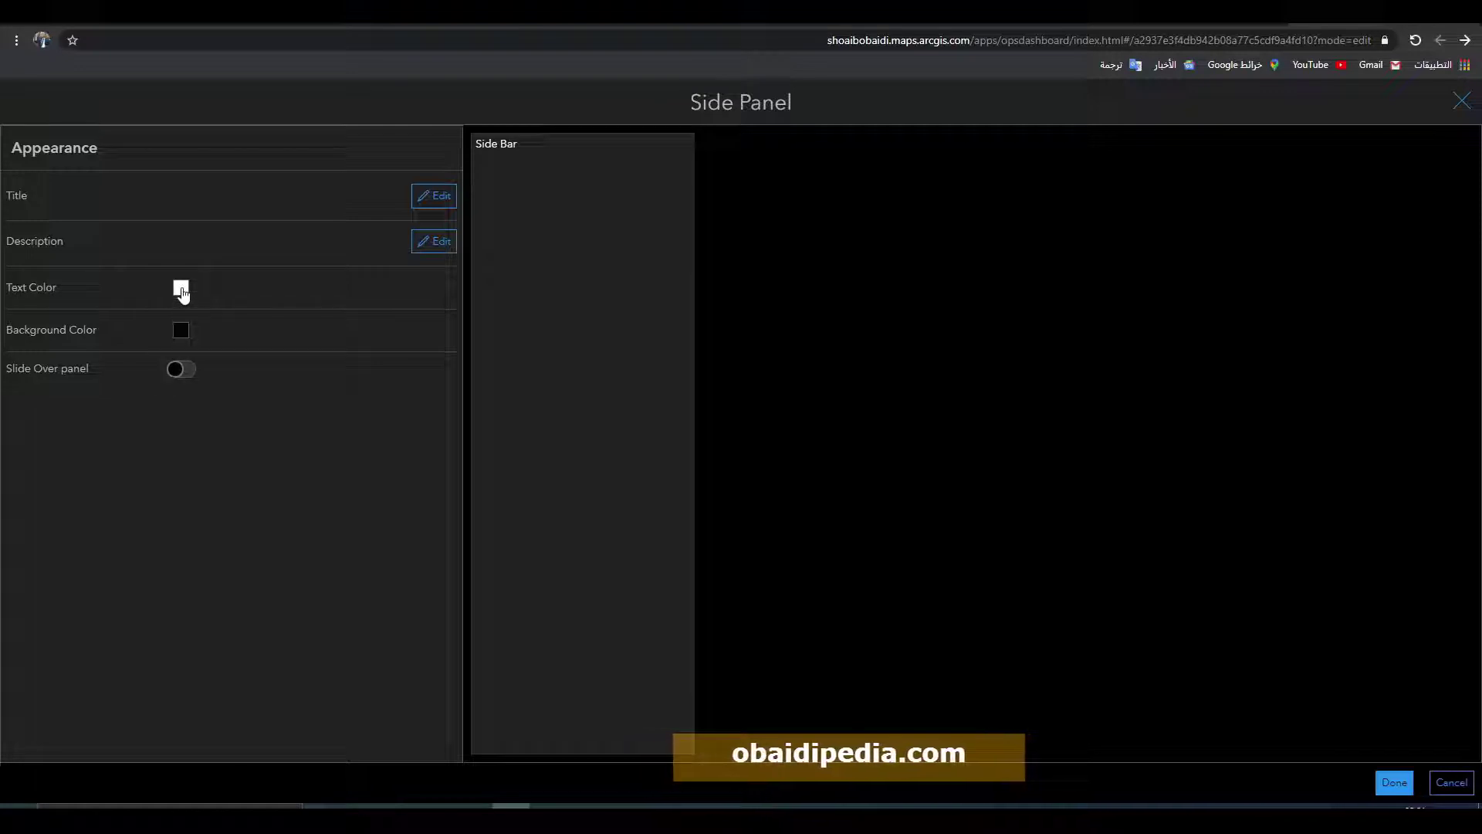
click(182, 370)
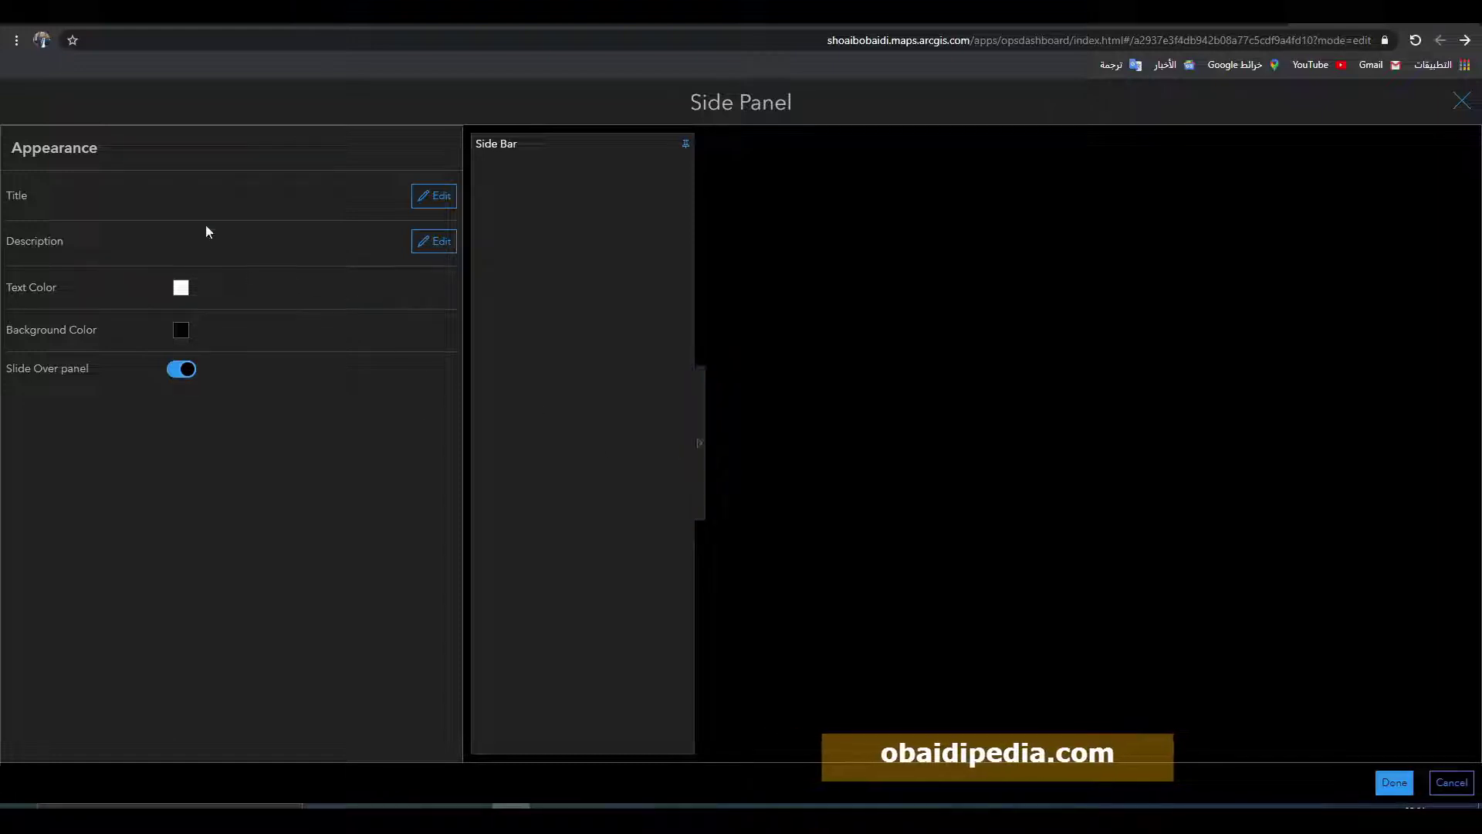
click(1393, 783)
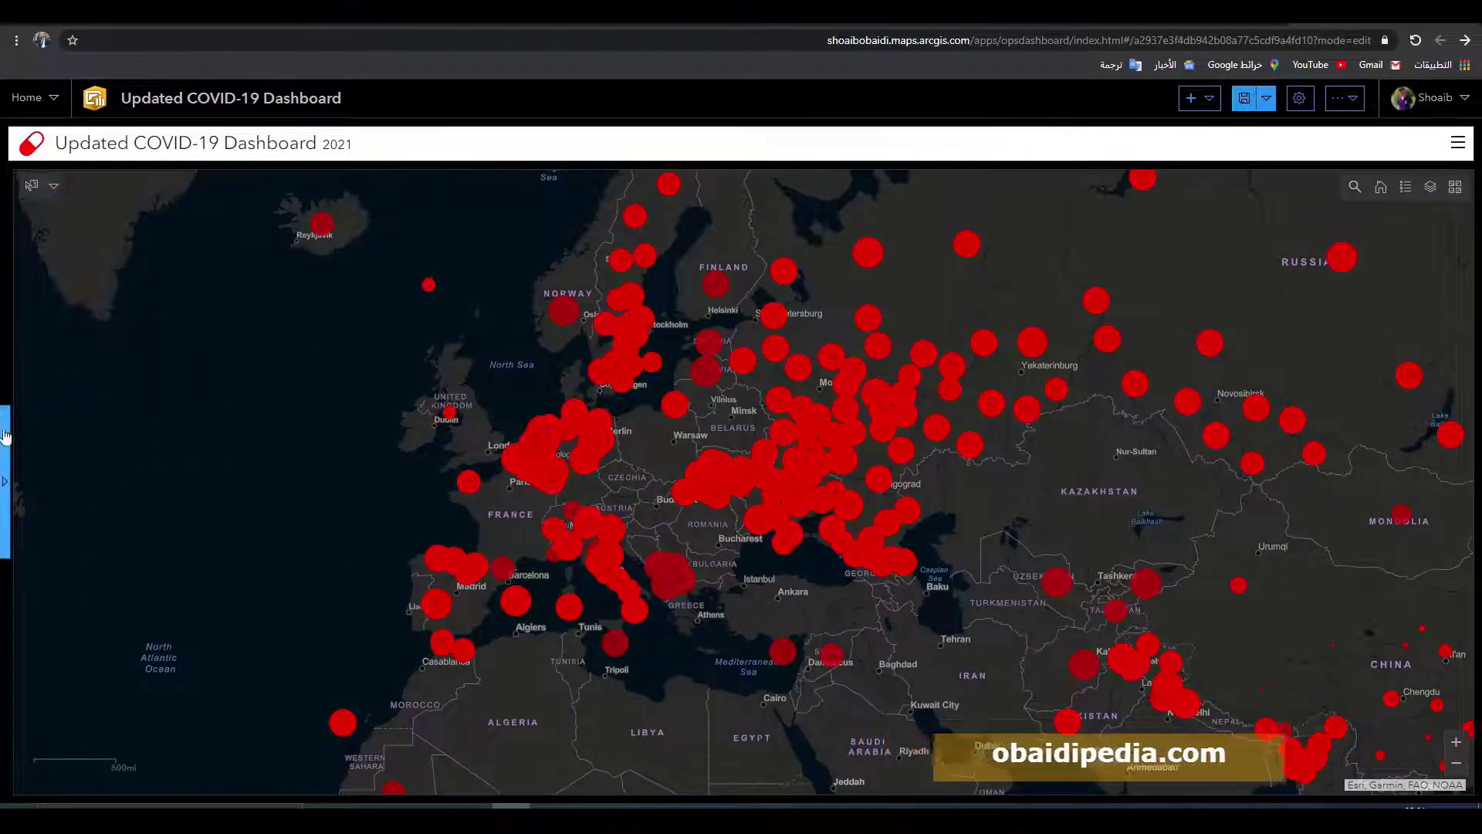
Step: Expand the Side Bar, pan the map toward the Norwegian Sea, and show the panel's element toolbar
click(4, 494)
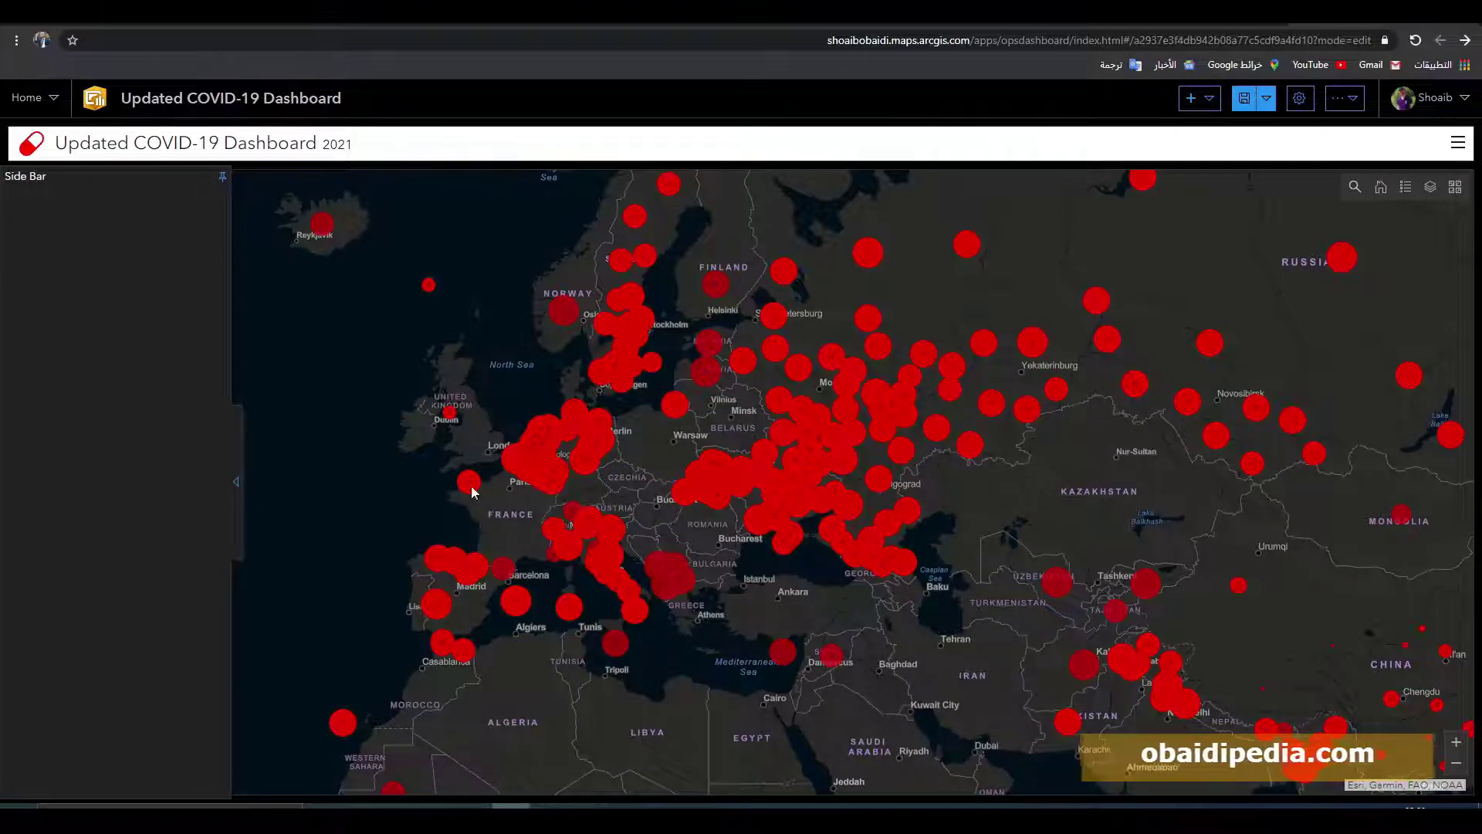
drag(780, 402, 775, 484)
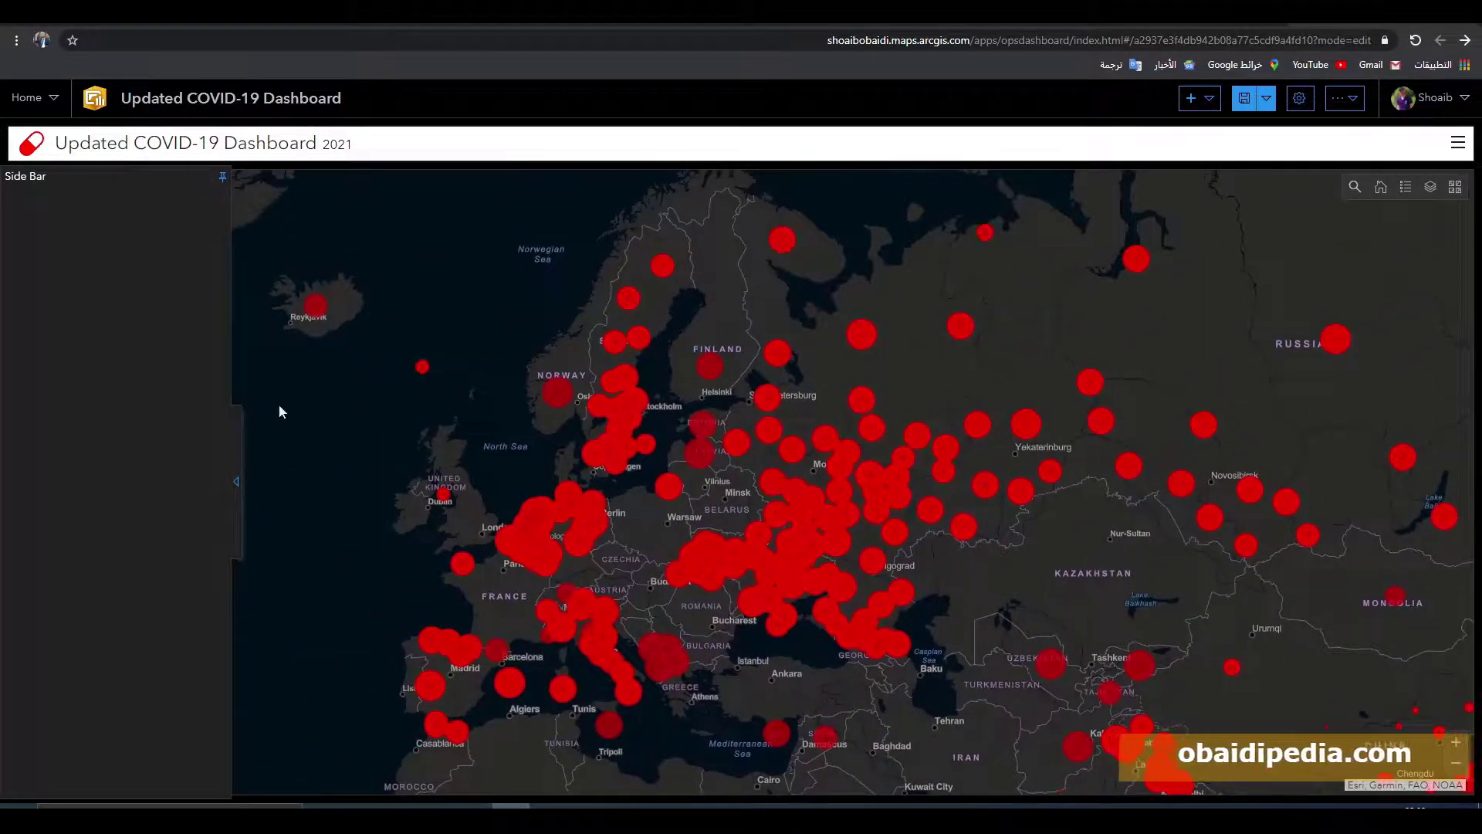
click(237, 486)
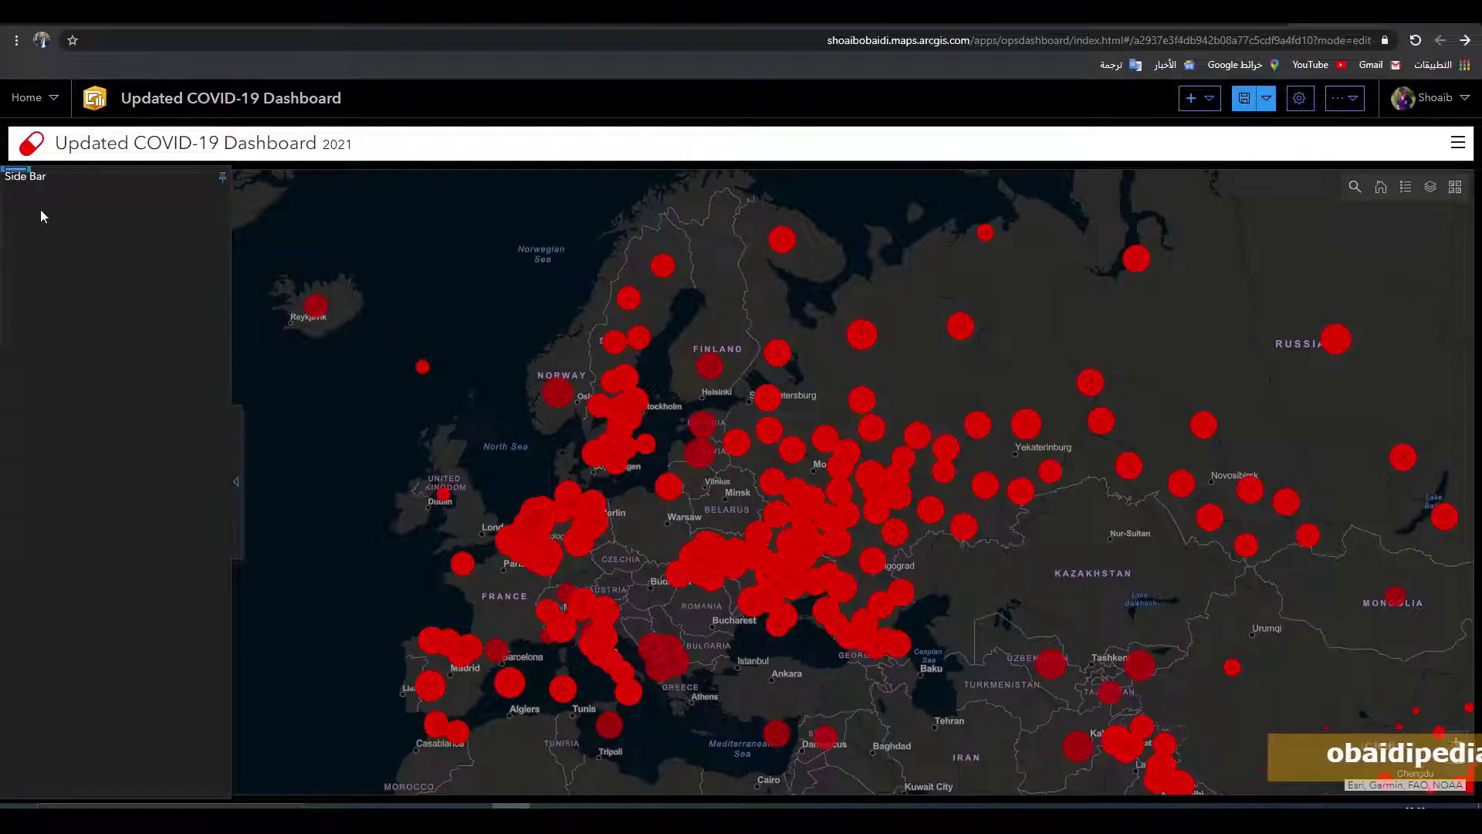
mouse_move(16, 173)
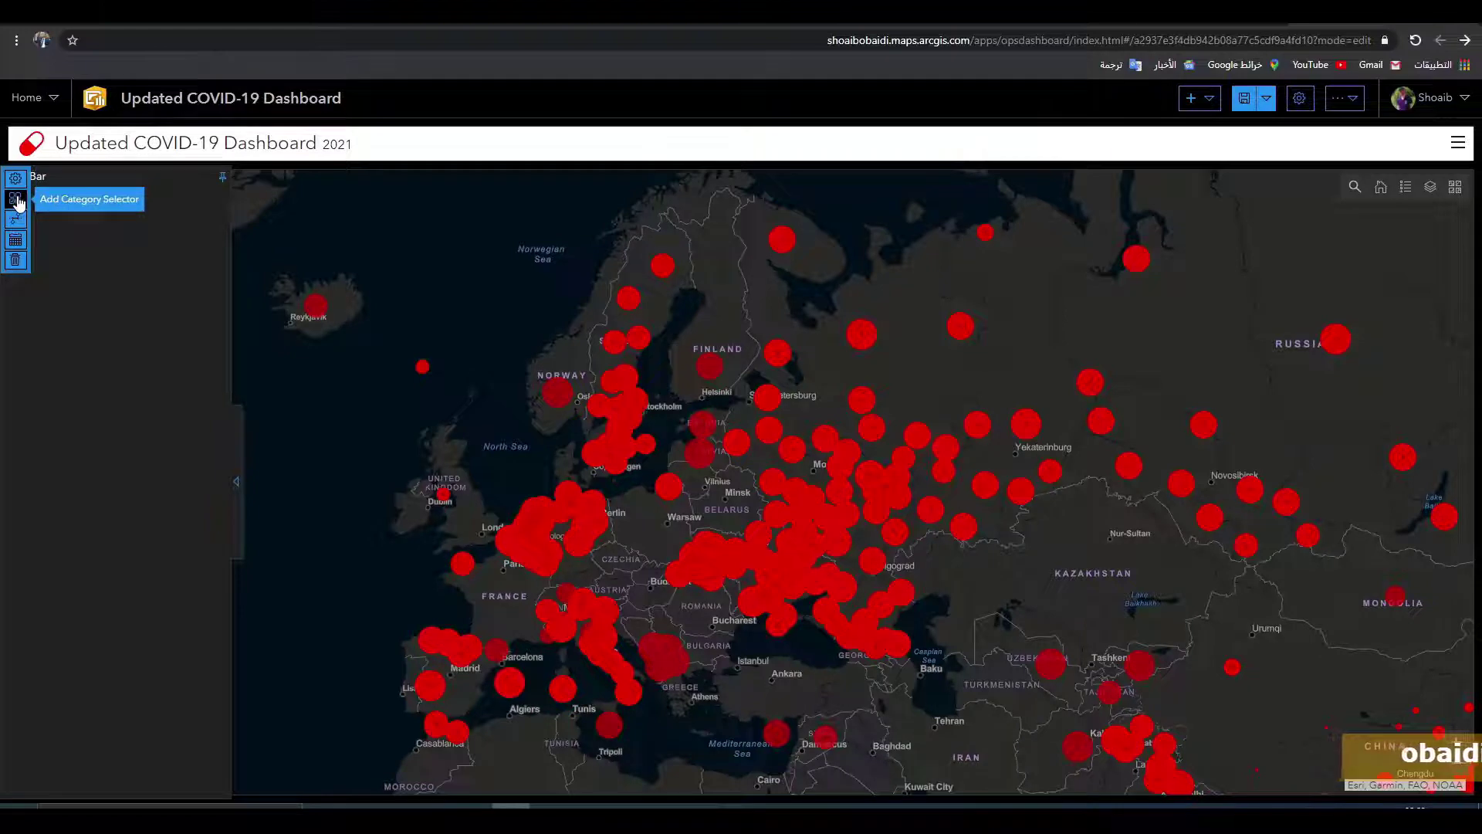
Step: Add a Grouped Values category selector on the Deaths layer, grouped by Country/Region
click(16, 200)
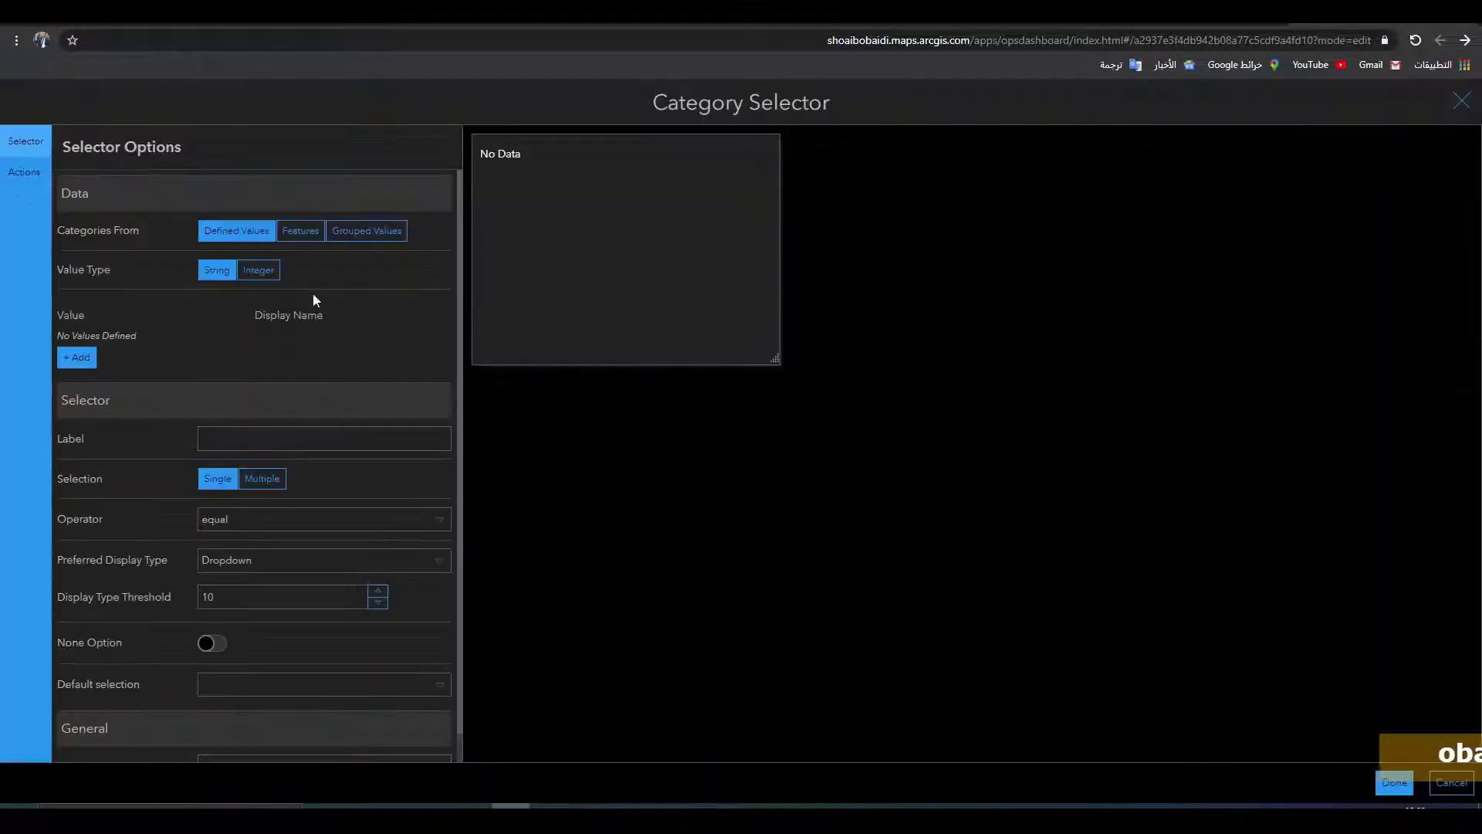
click(367, 232)
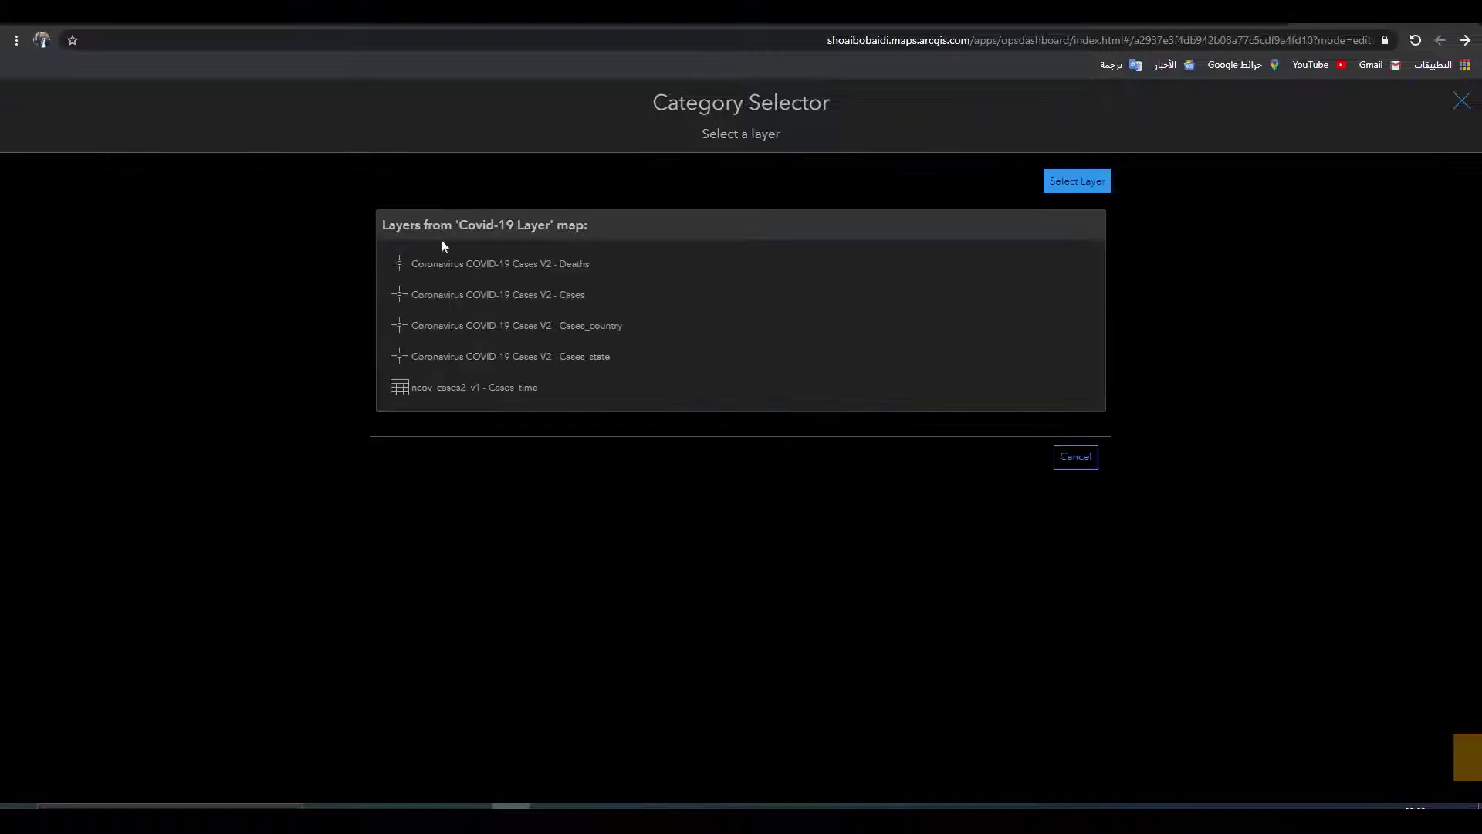
click(596, 264)
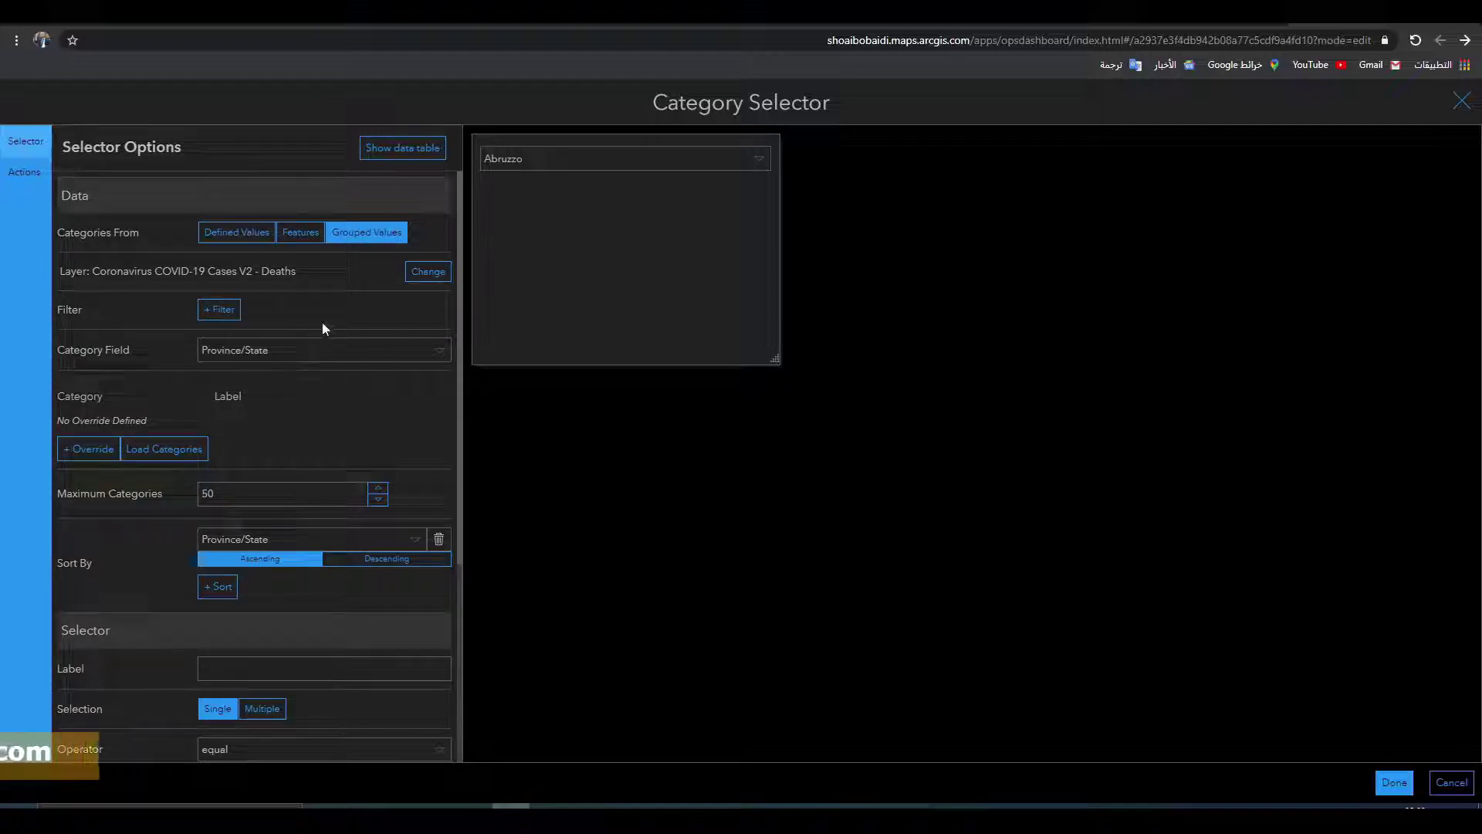
click(602, 159)
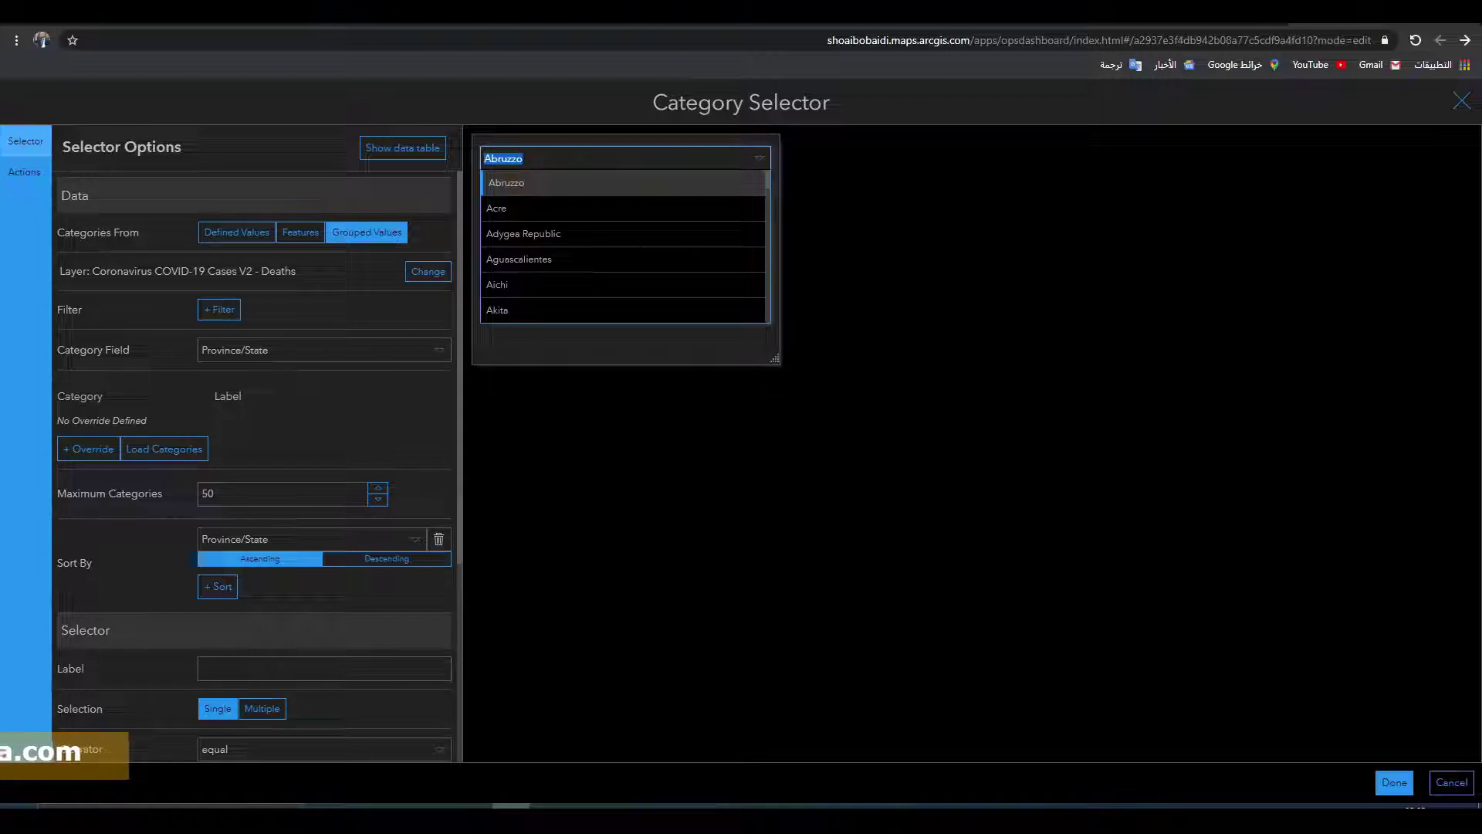
click(380, 295)
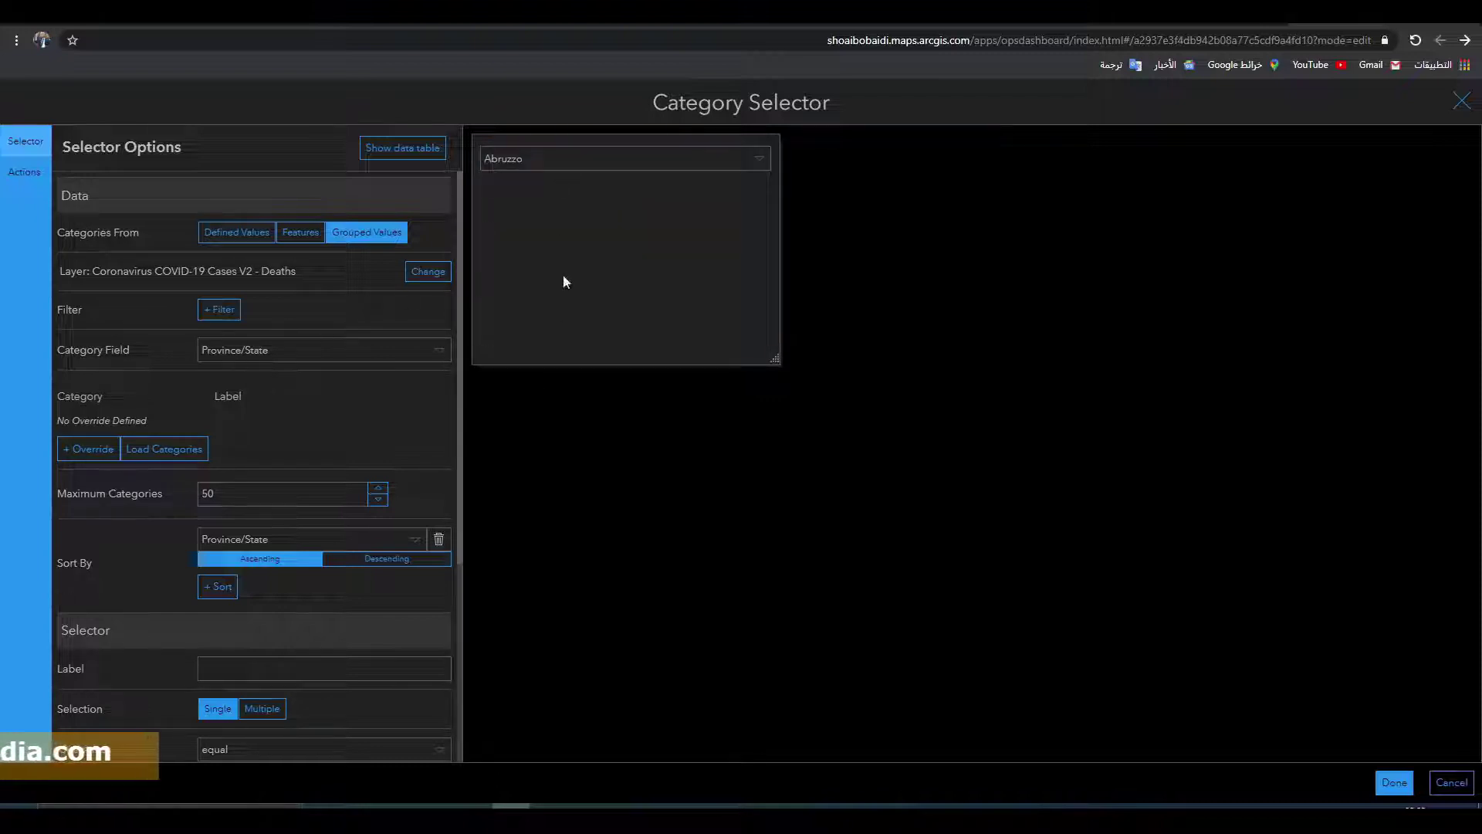
click(265, 351)
click(264, 423)
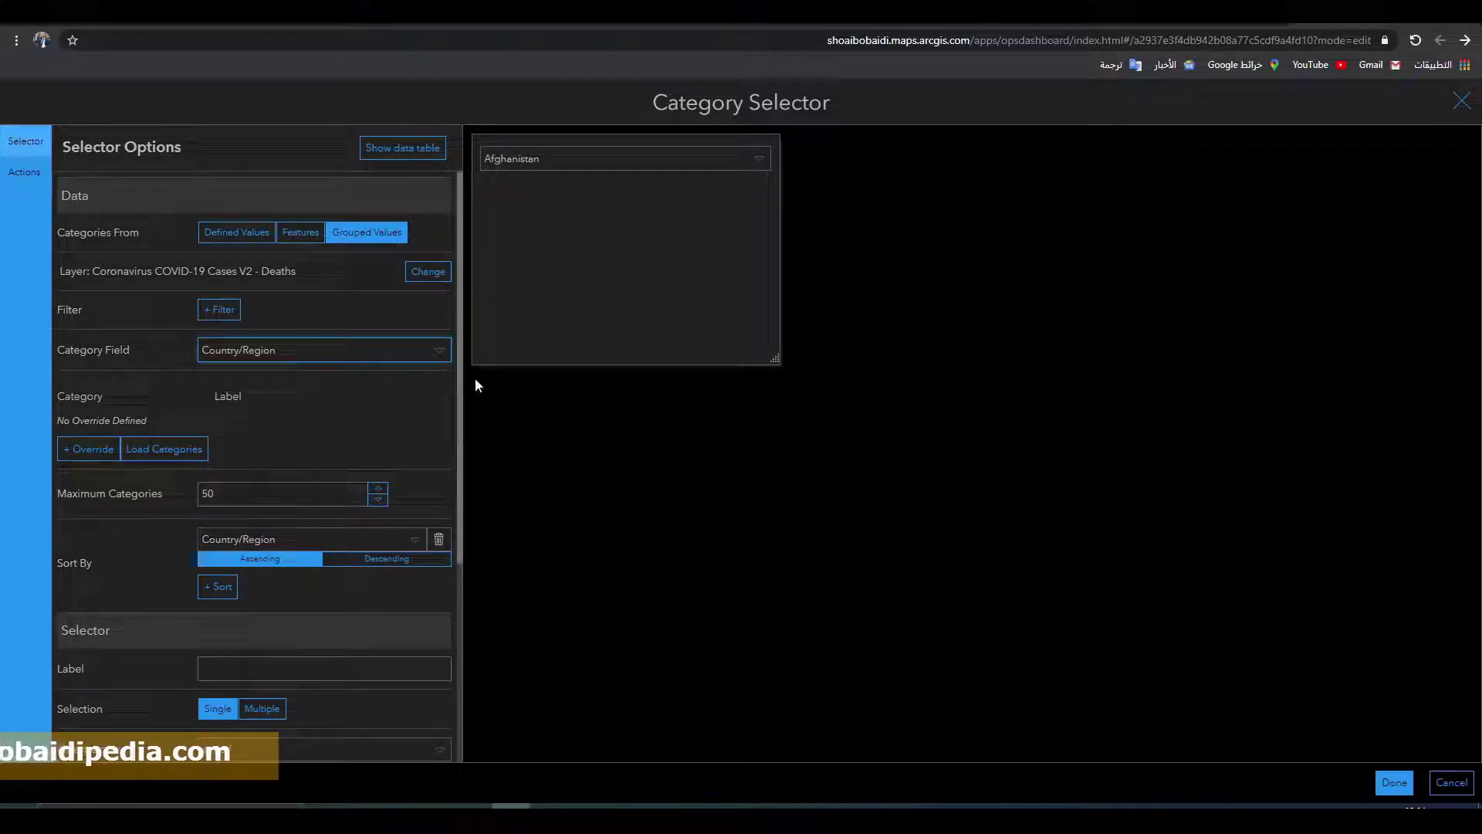
Step: Raise Maximum Categories to 200 and confirm the preview lists Afghanistan through Zimbabwe
click(376, 493)
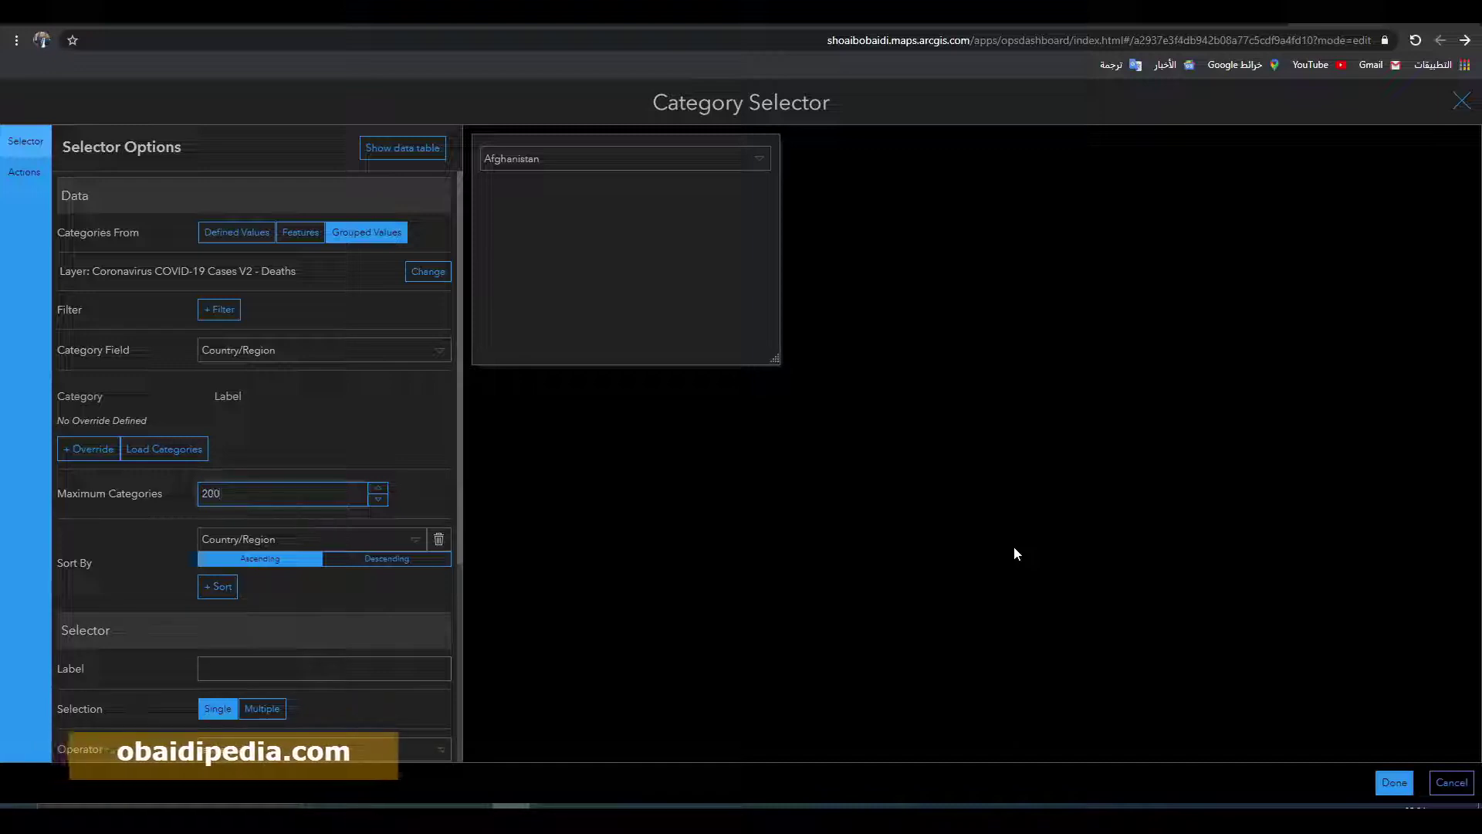
click(337, 419)
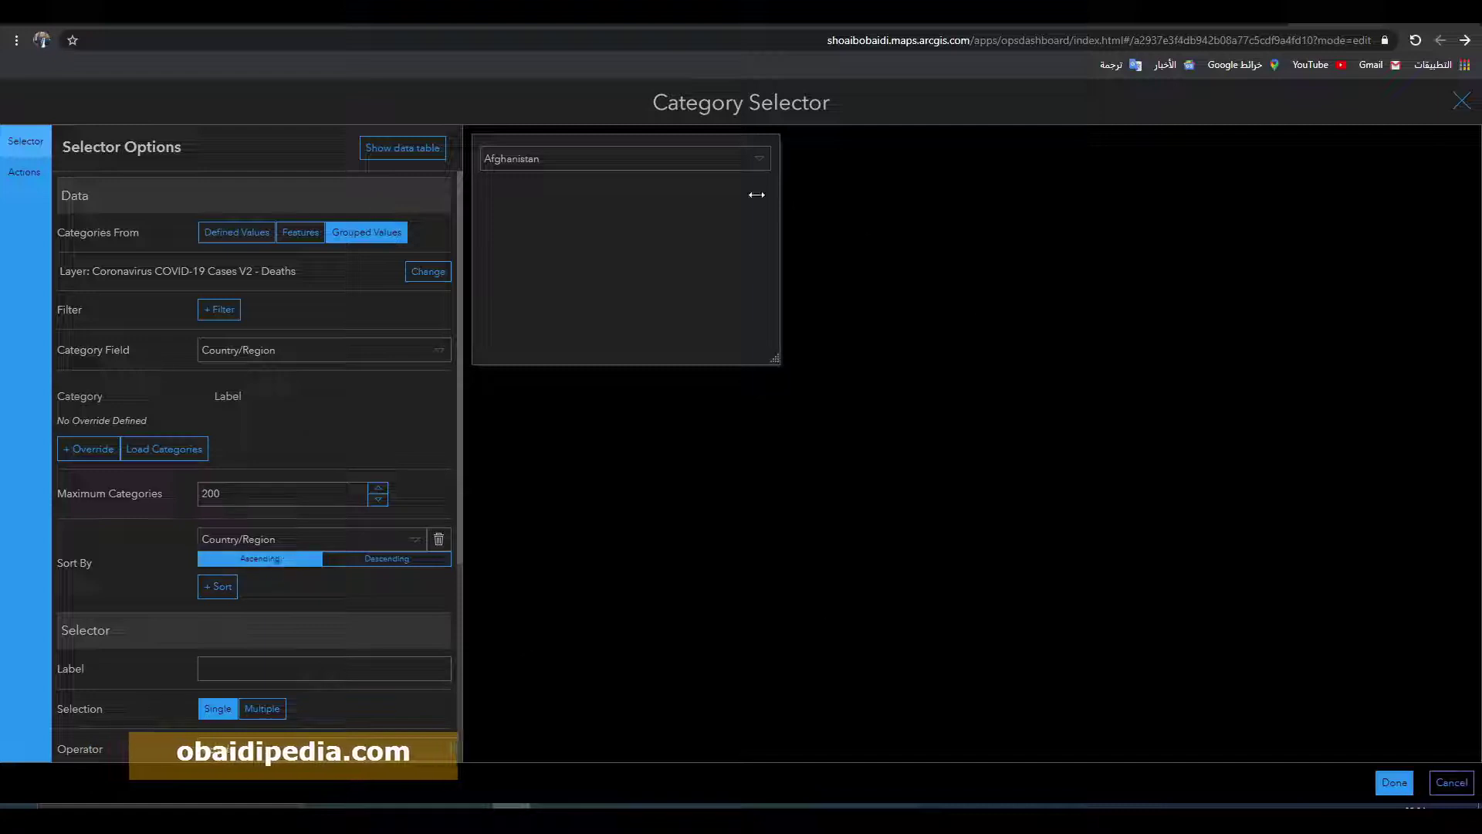
click(673, 159)
scroll(662, 255, down, 5)
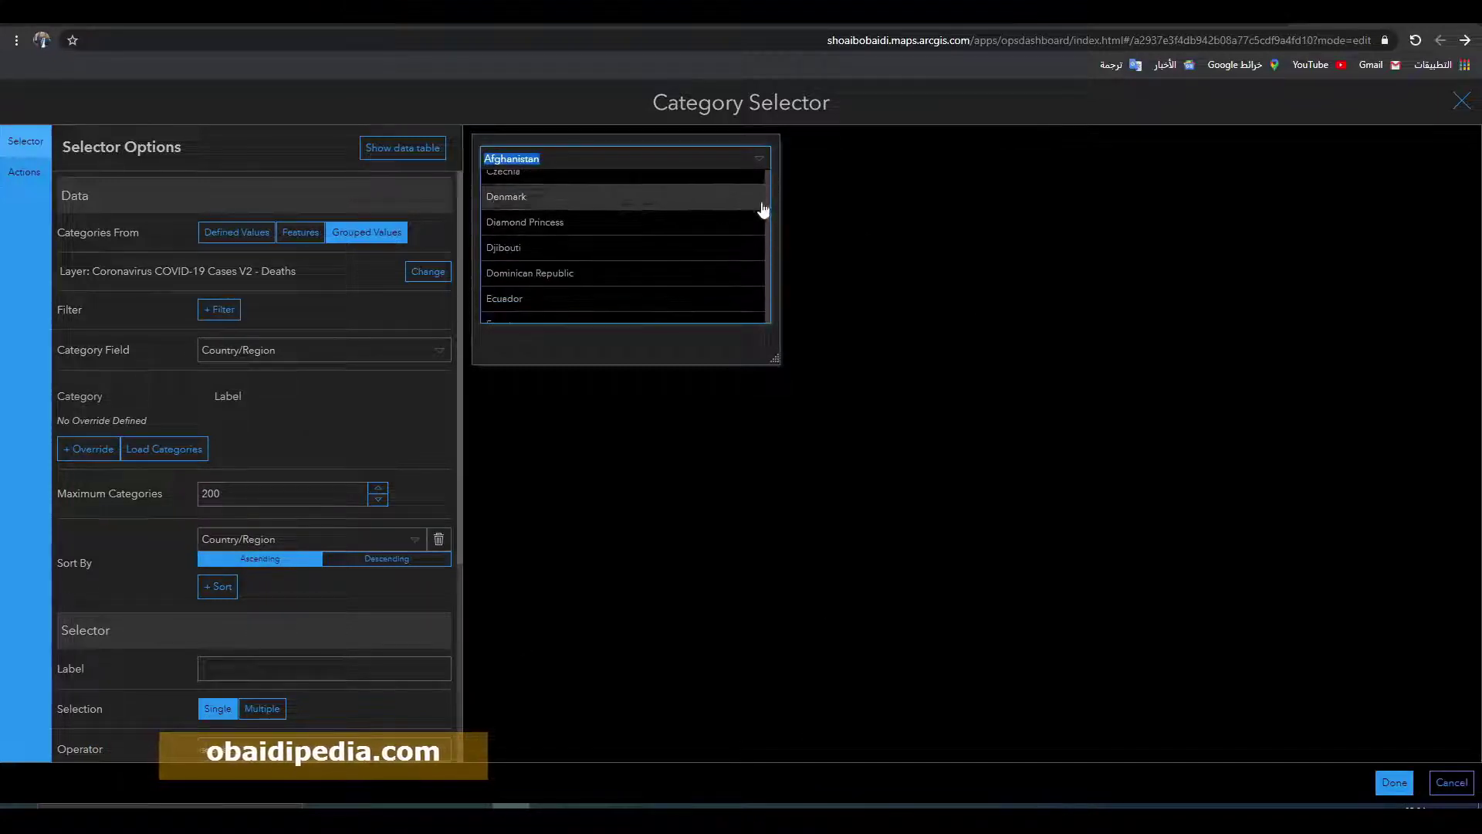
drag(771, 208, 751, 324)
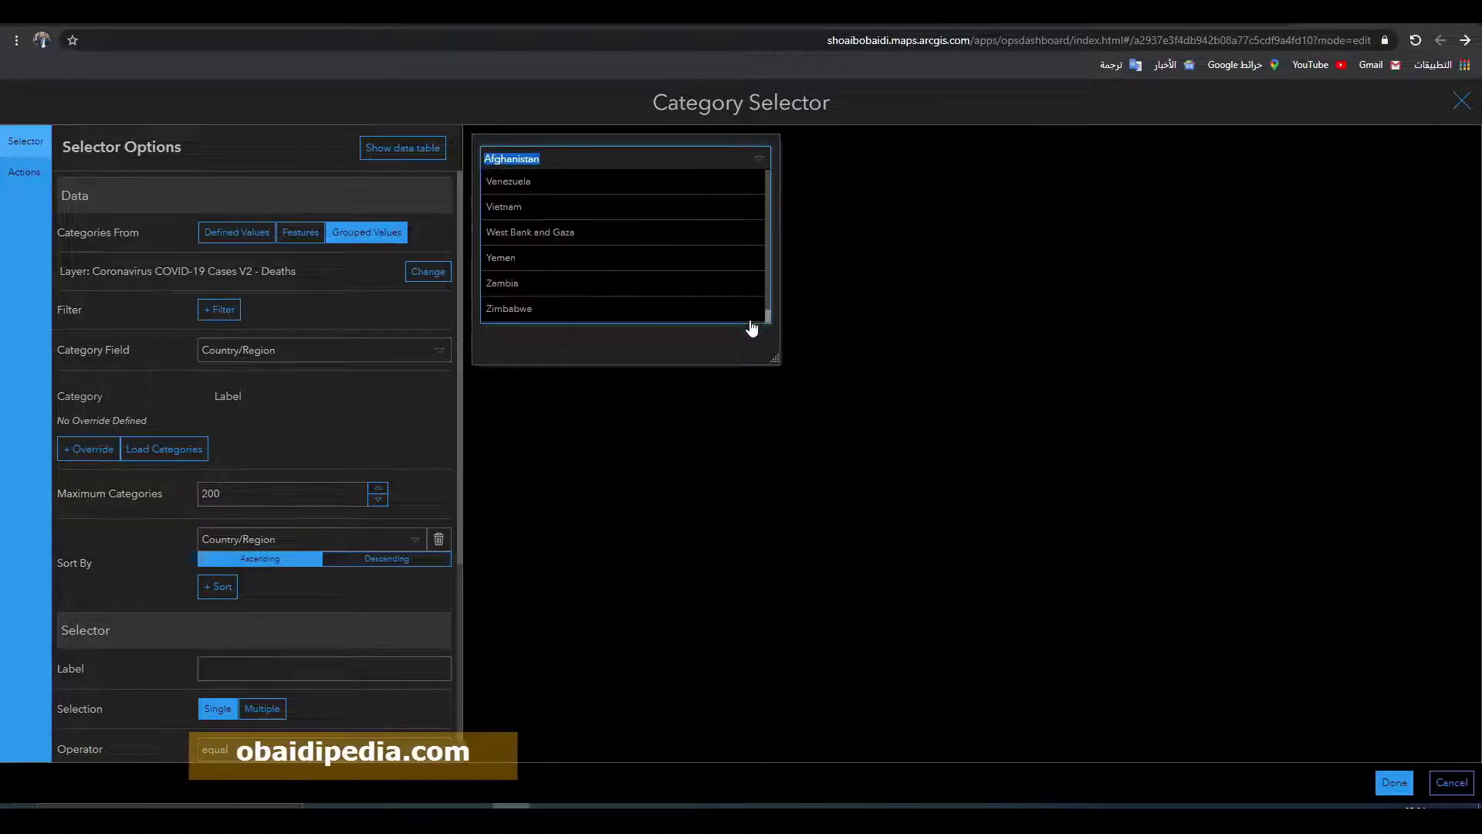
click(699, 347)
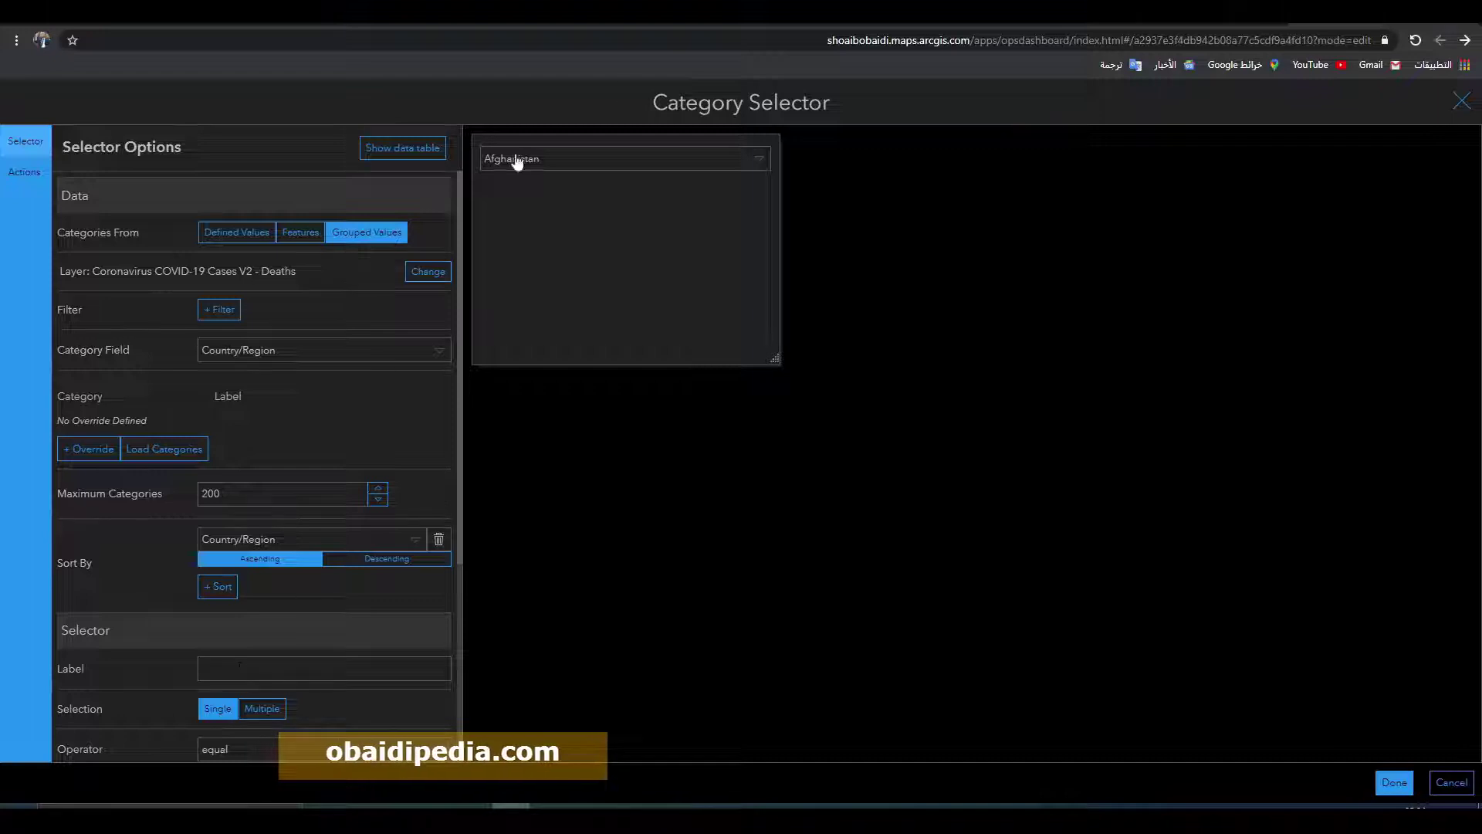
Step: Enter 'List of Countries' as the selector's label
click(328, 669)
text(Lis)
text(t of Cou)
text(n)
key(BackSpace)
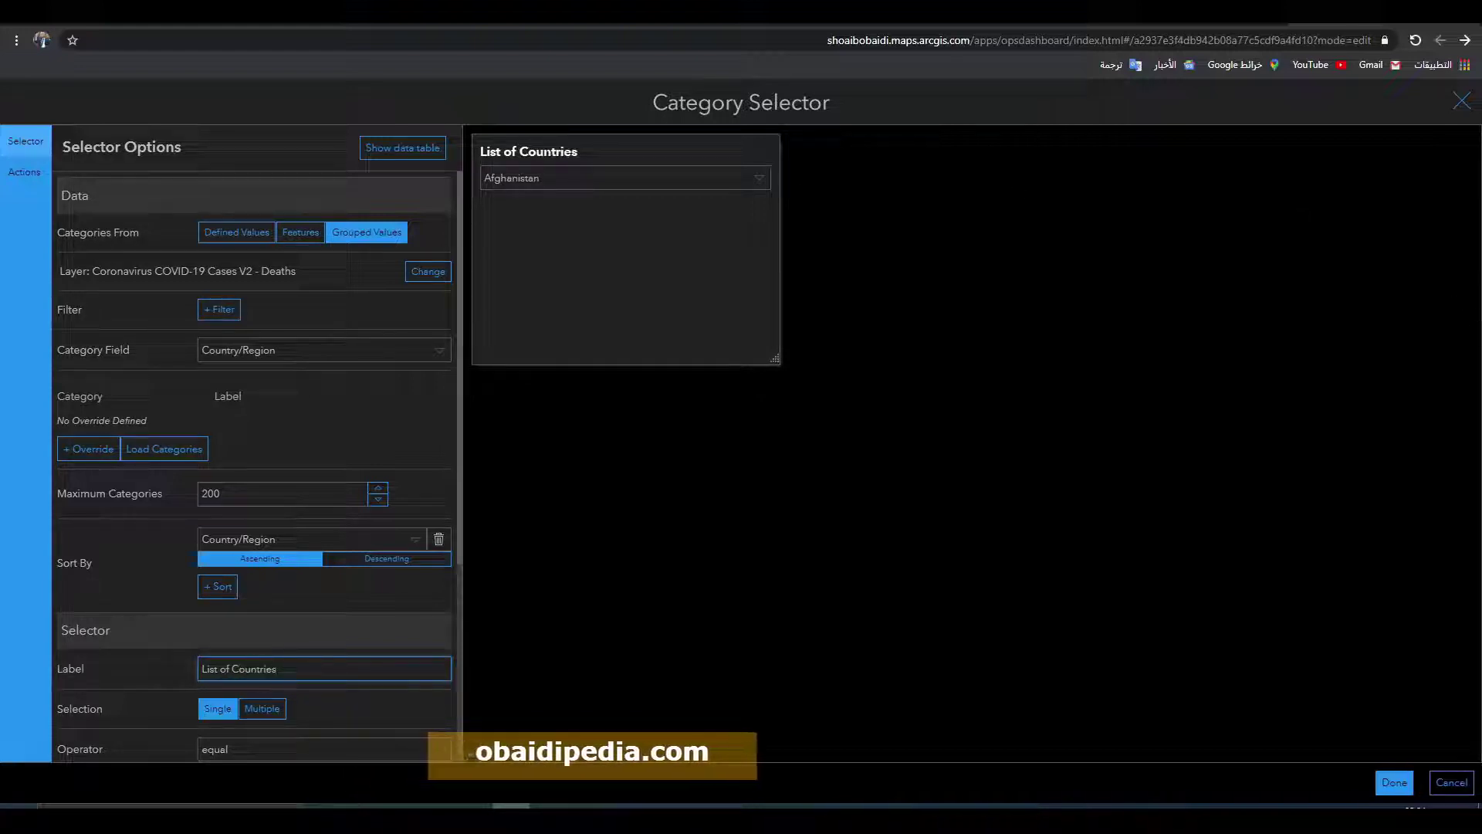
click(579, 183)
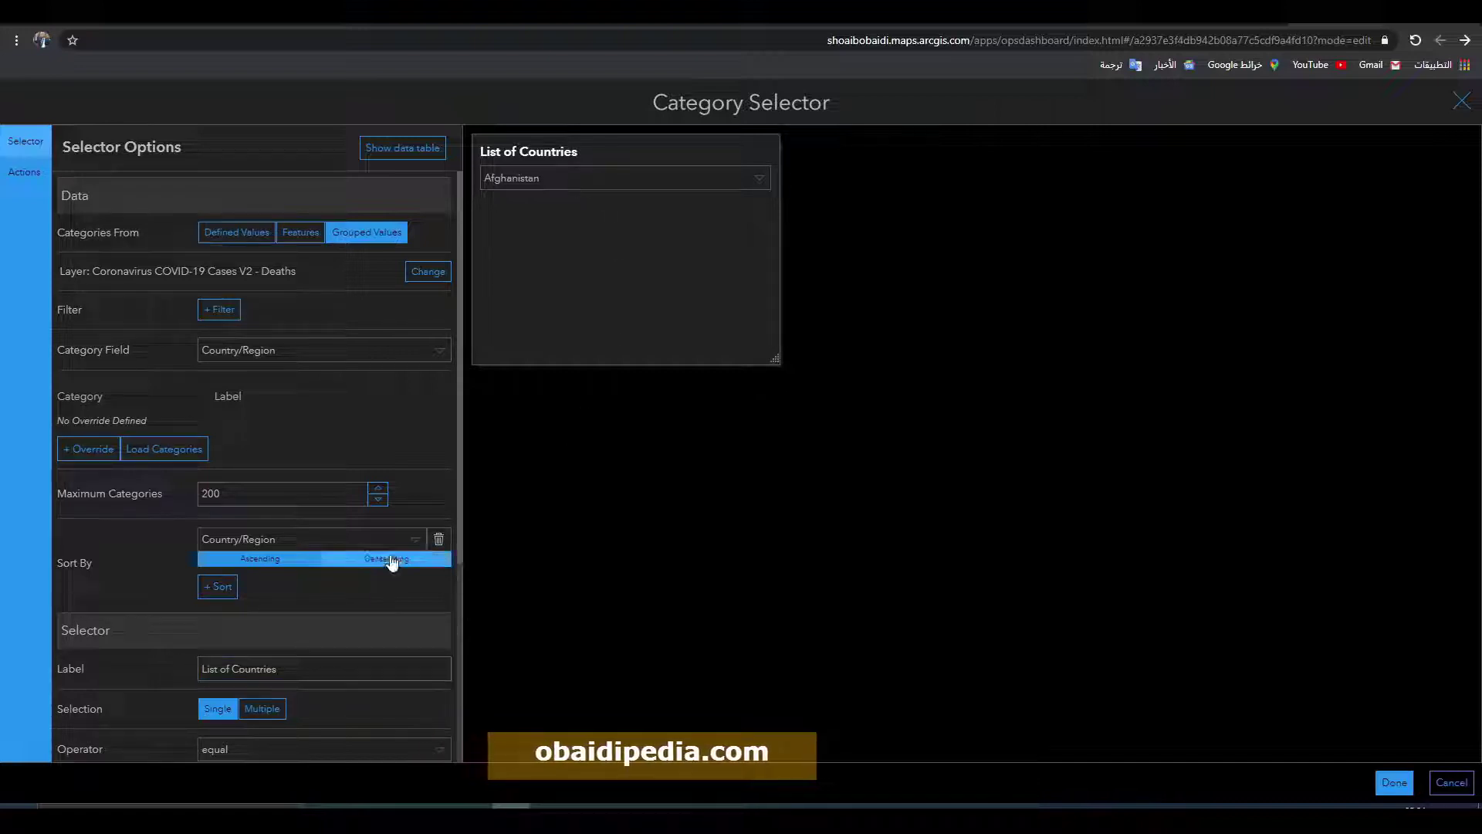
Step: Enable the None Option and move to the selector's Actions settings
scroll(239, 632, down, 3)
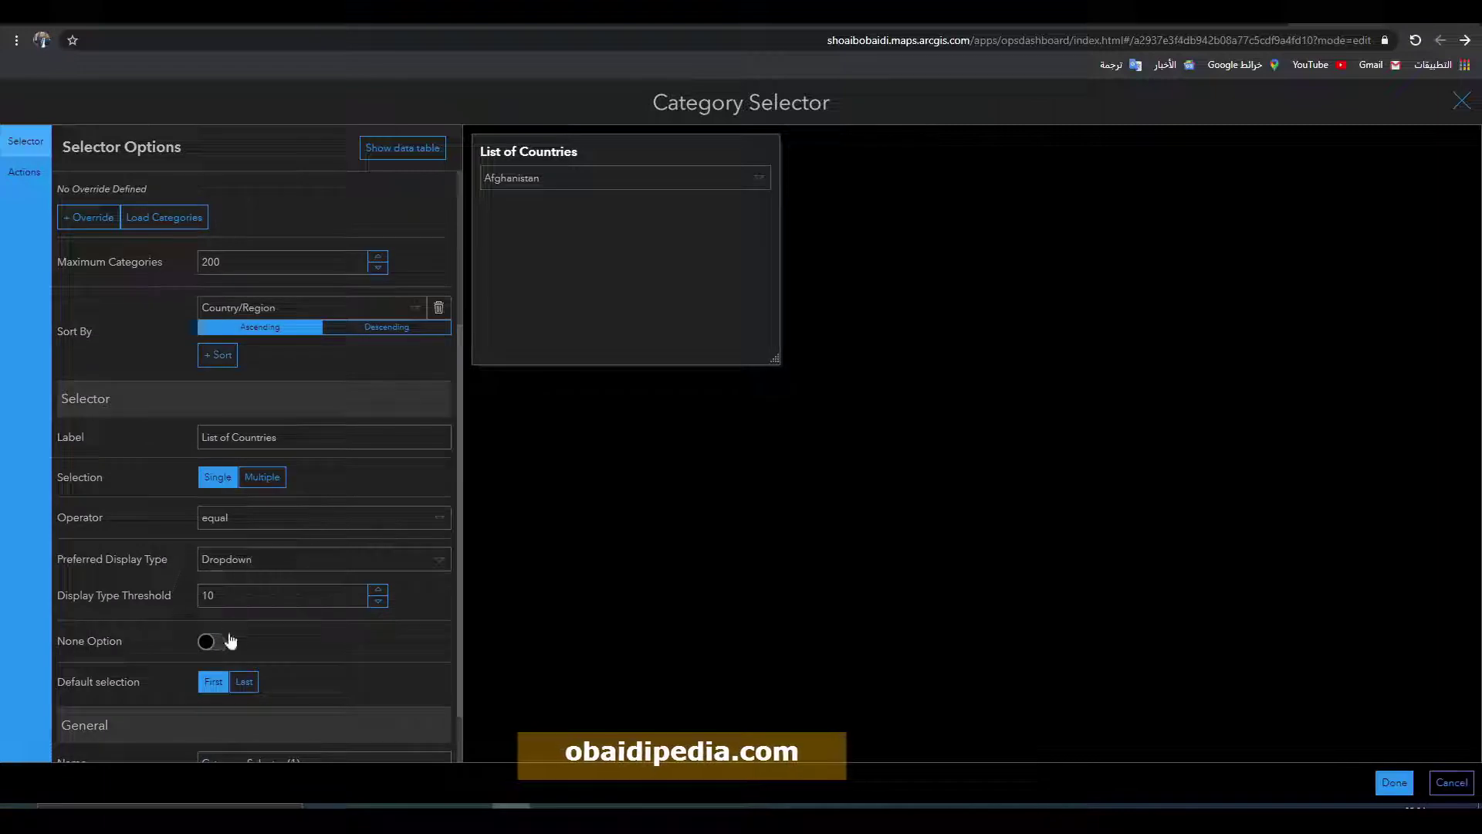
click(207, 643)
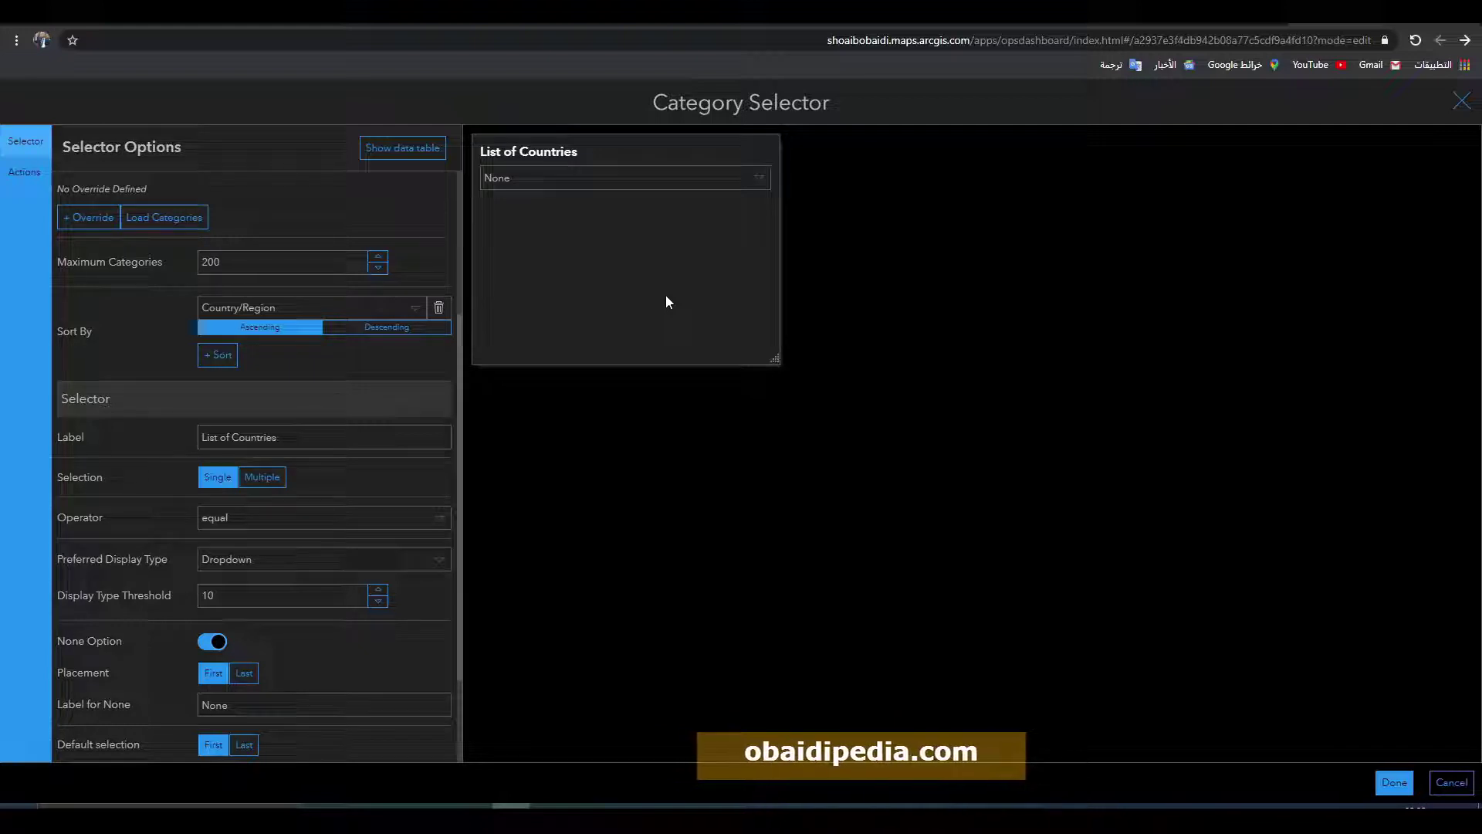
scroll(313, 486, down, 2)
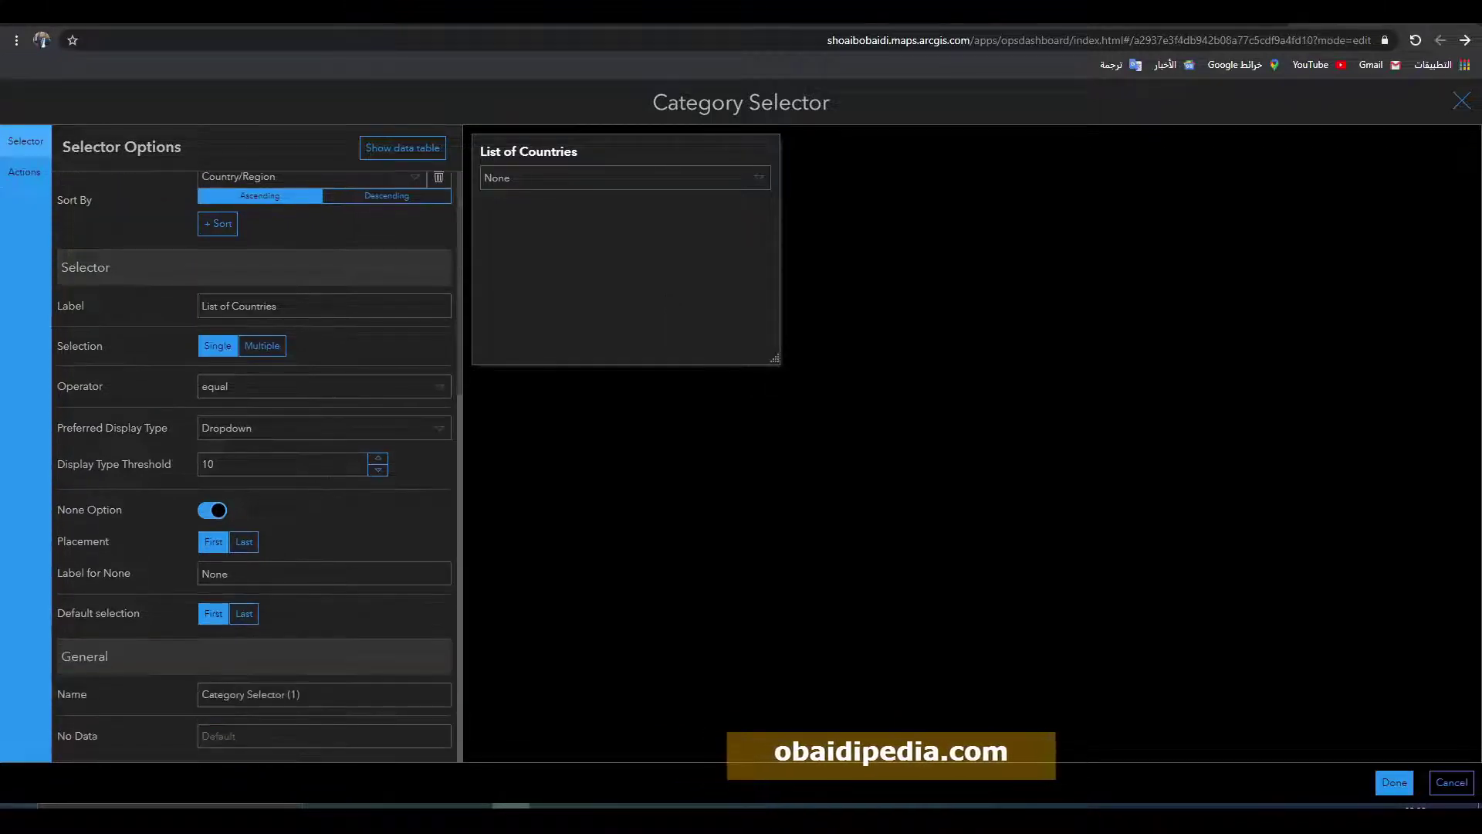
scroll(313, 482, up, 5)
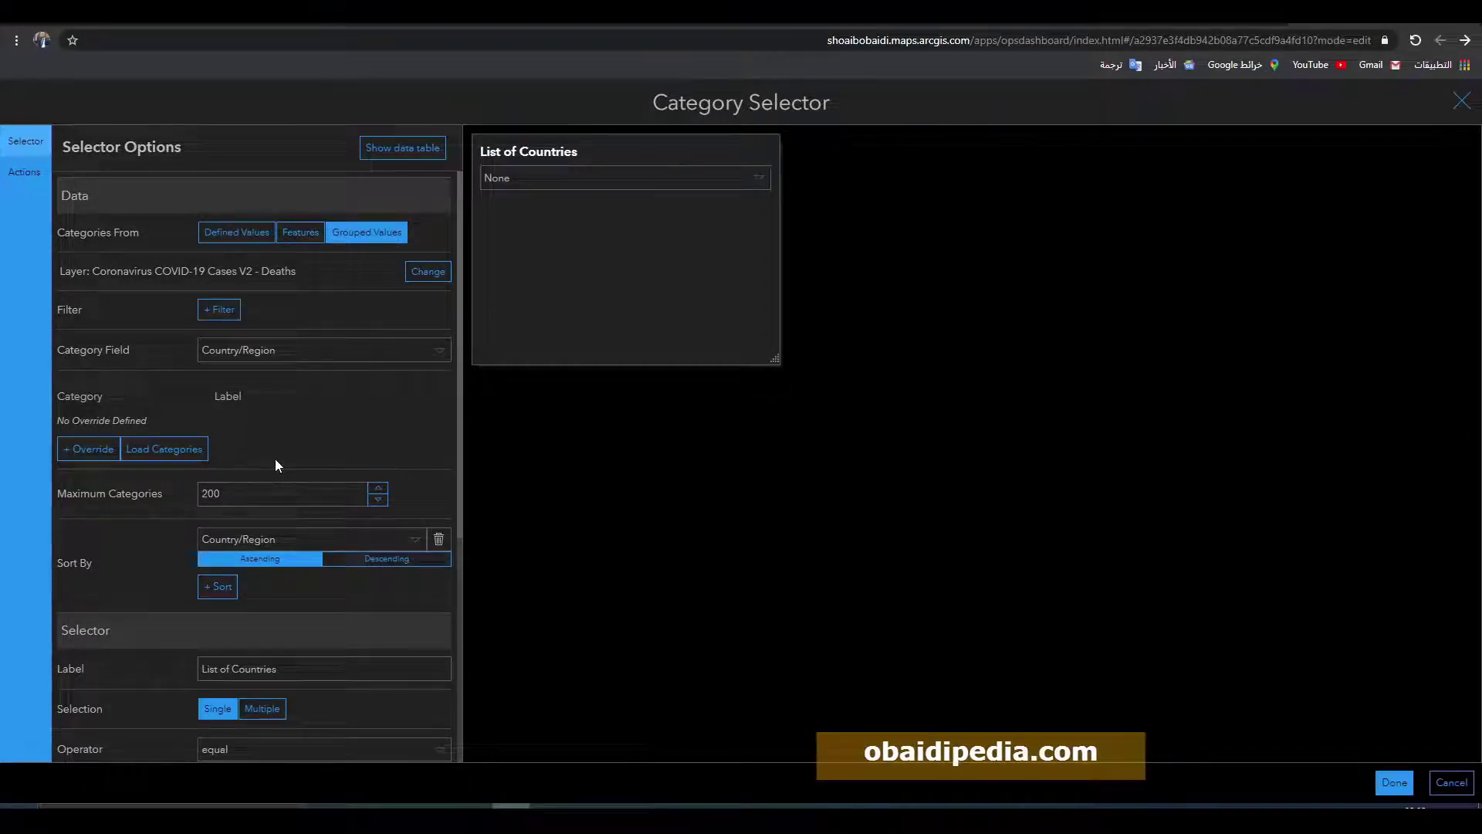
click(30, 180)
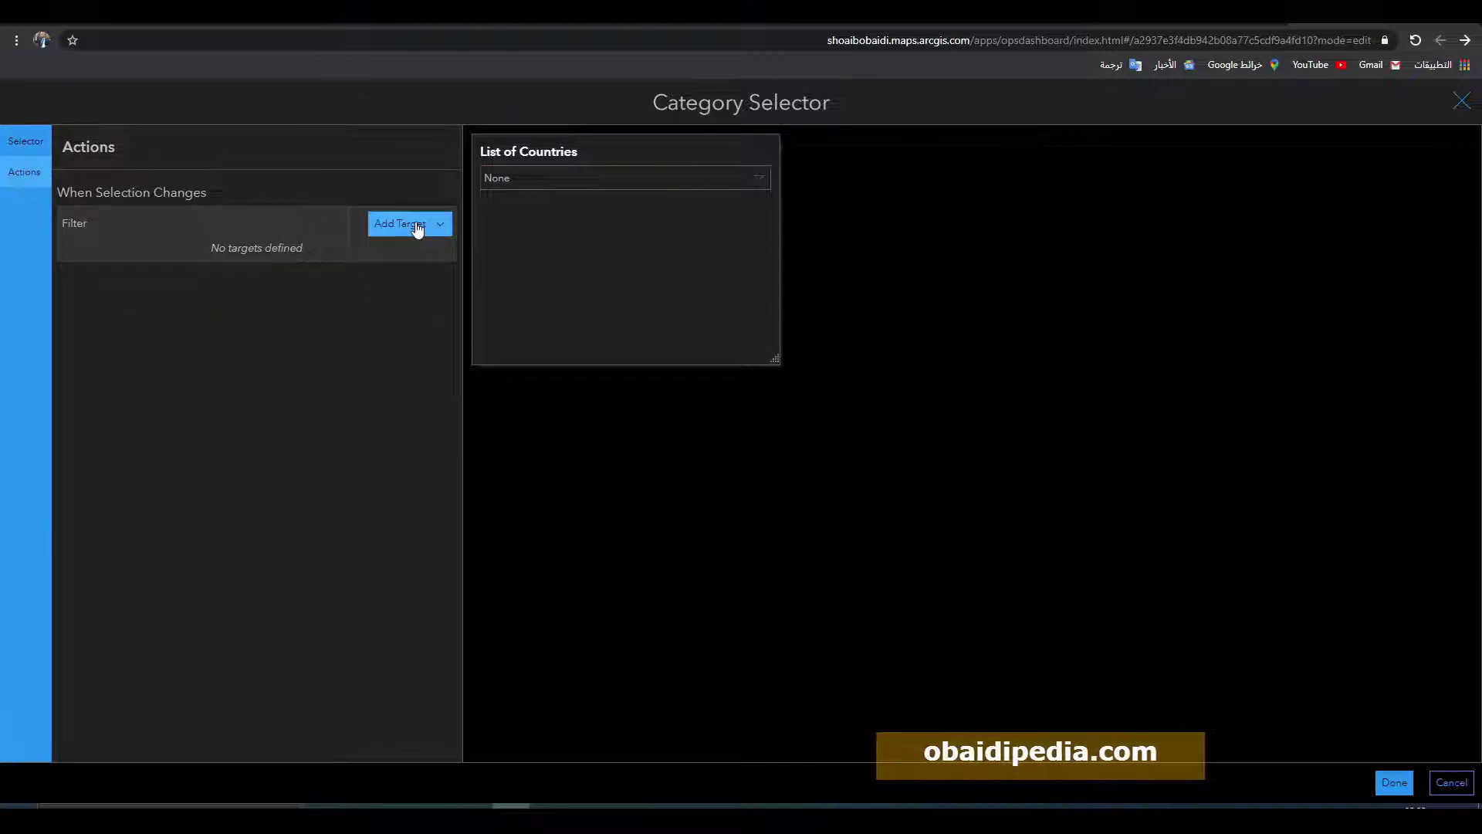
Step: Add the Deaths, Cases, Cases_country and Cases_state layers as filter targets
click(600, 182)
click(569, 207)
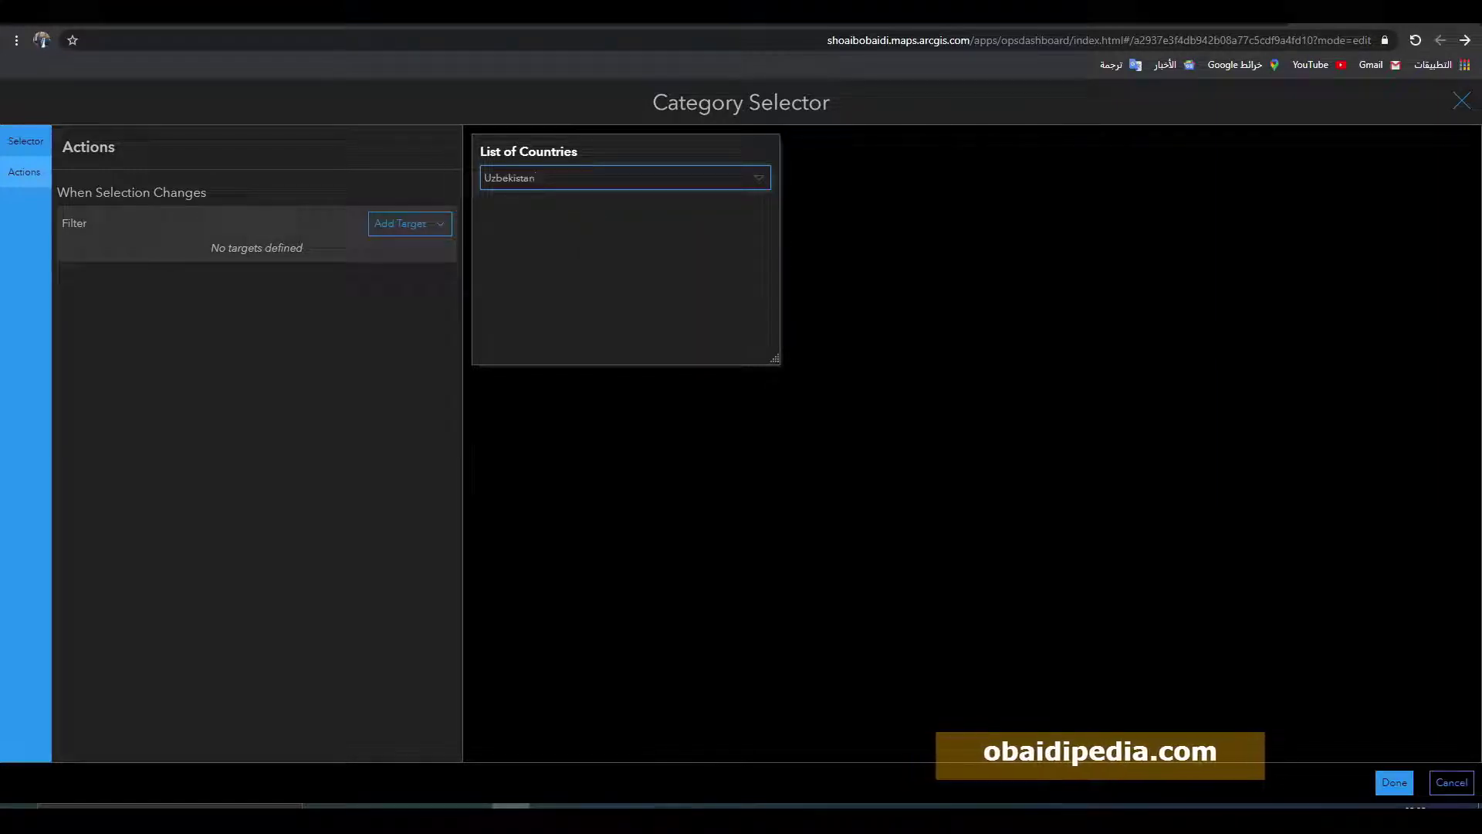
click(614, 266)
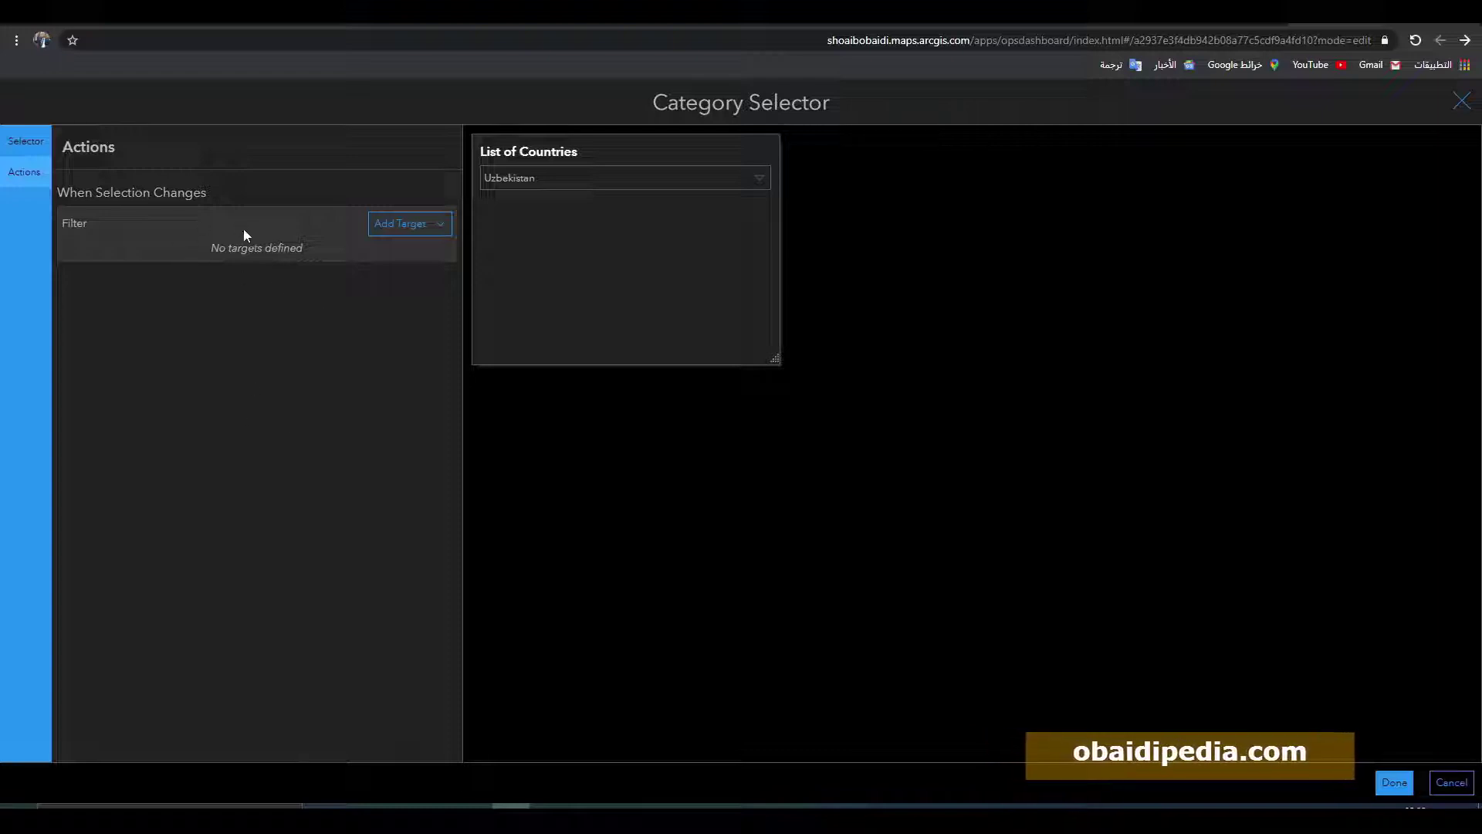
click(401, 229)
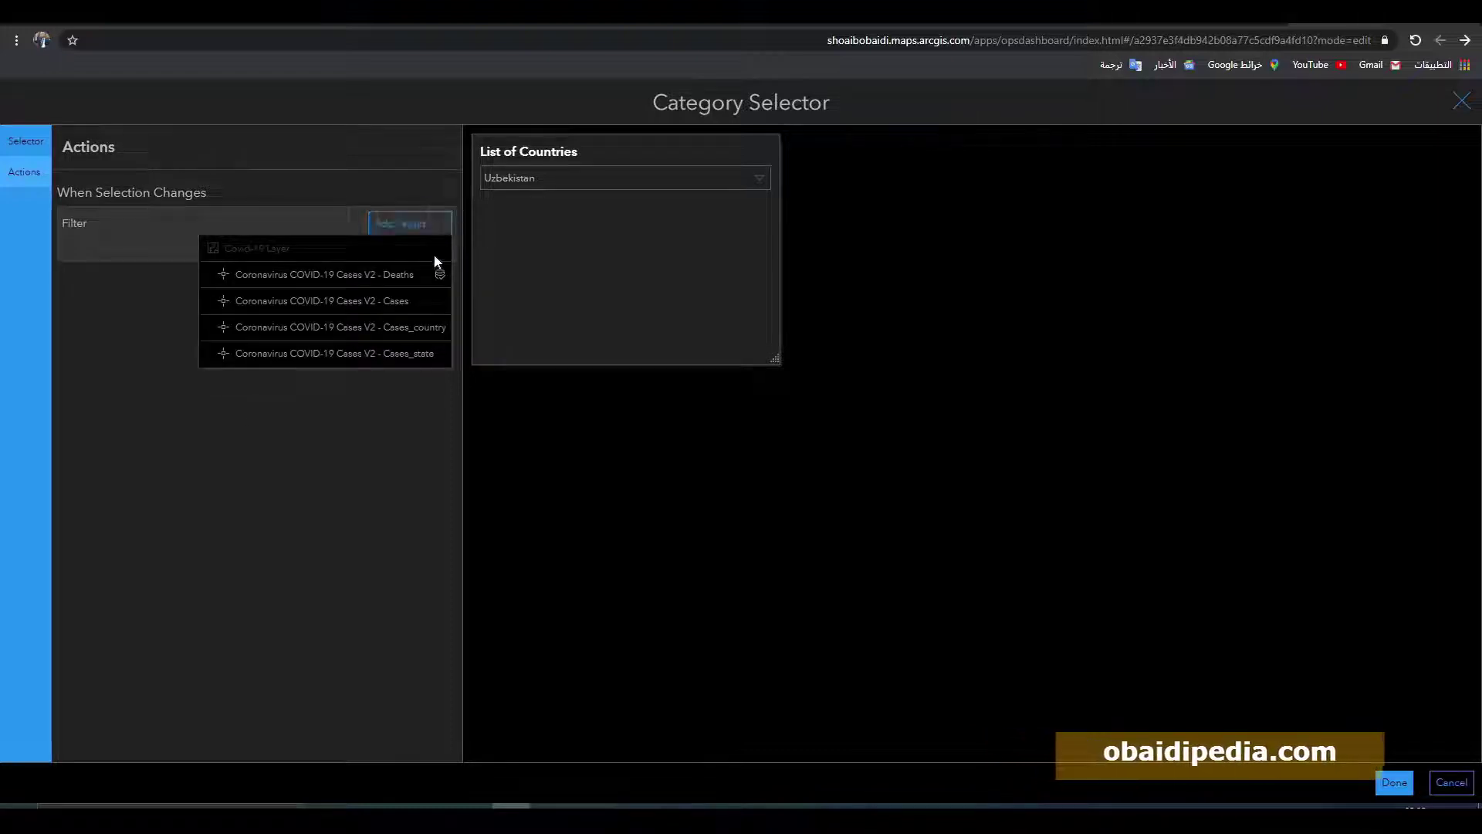
click(351, 276)
click(402, 222)
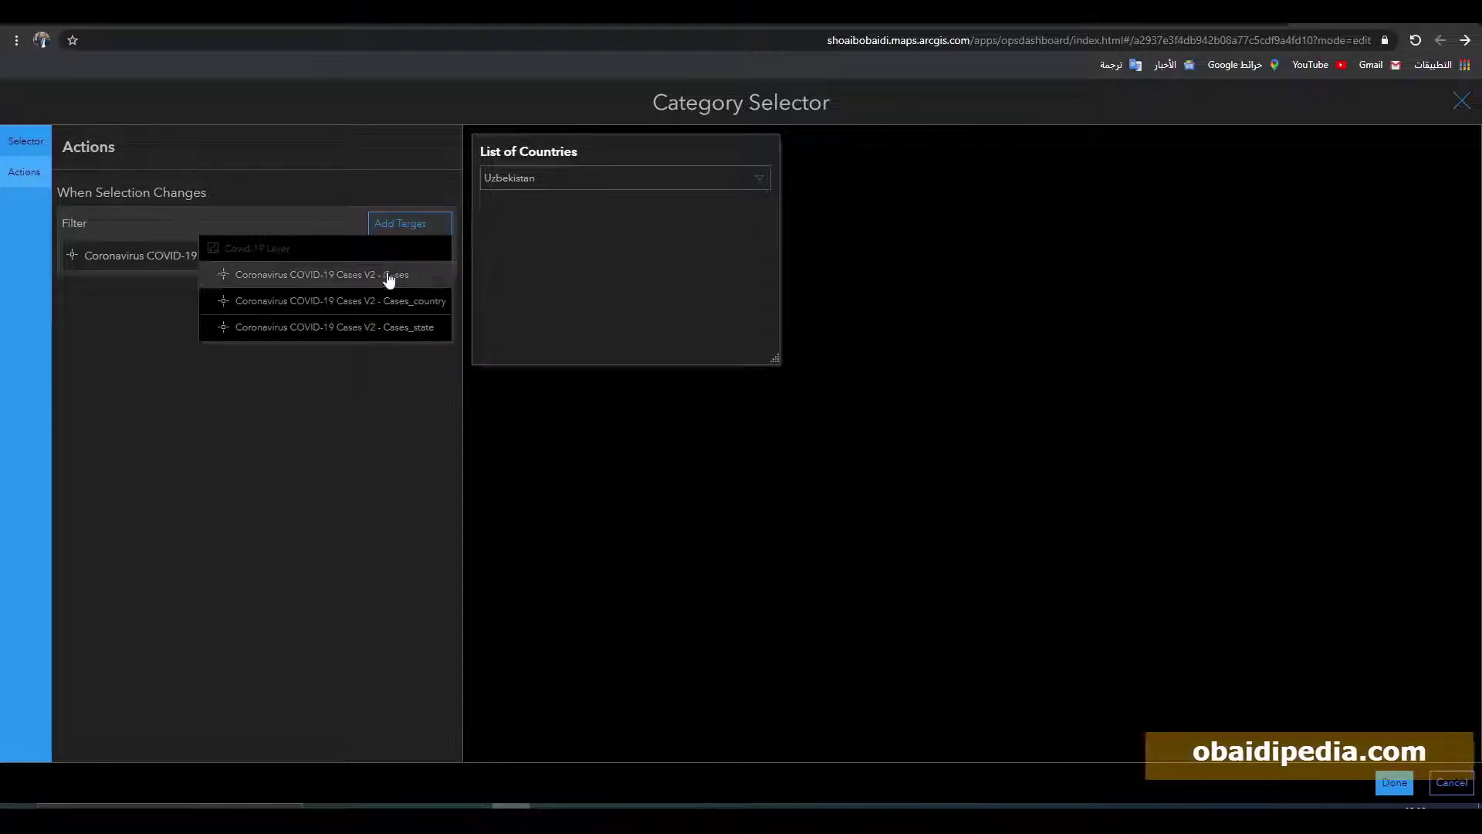
click(384, 277)
click(403, 231)
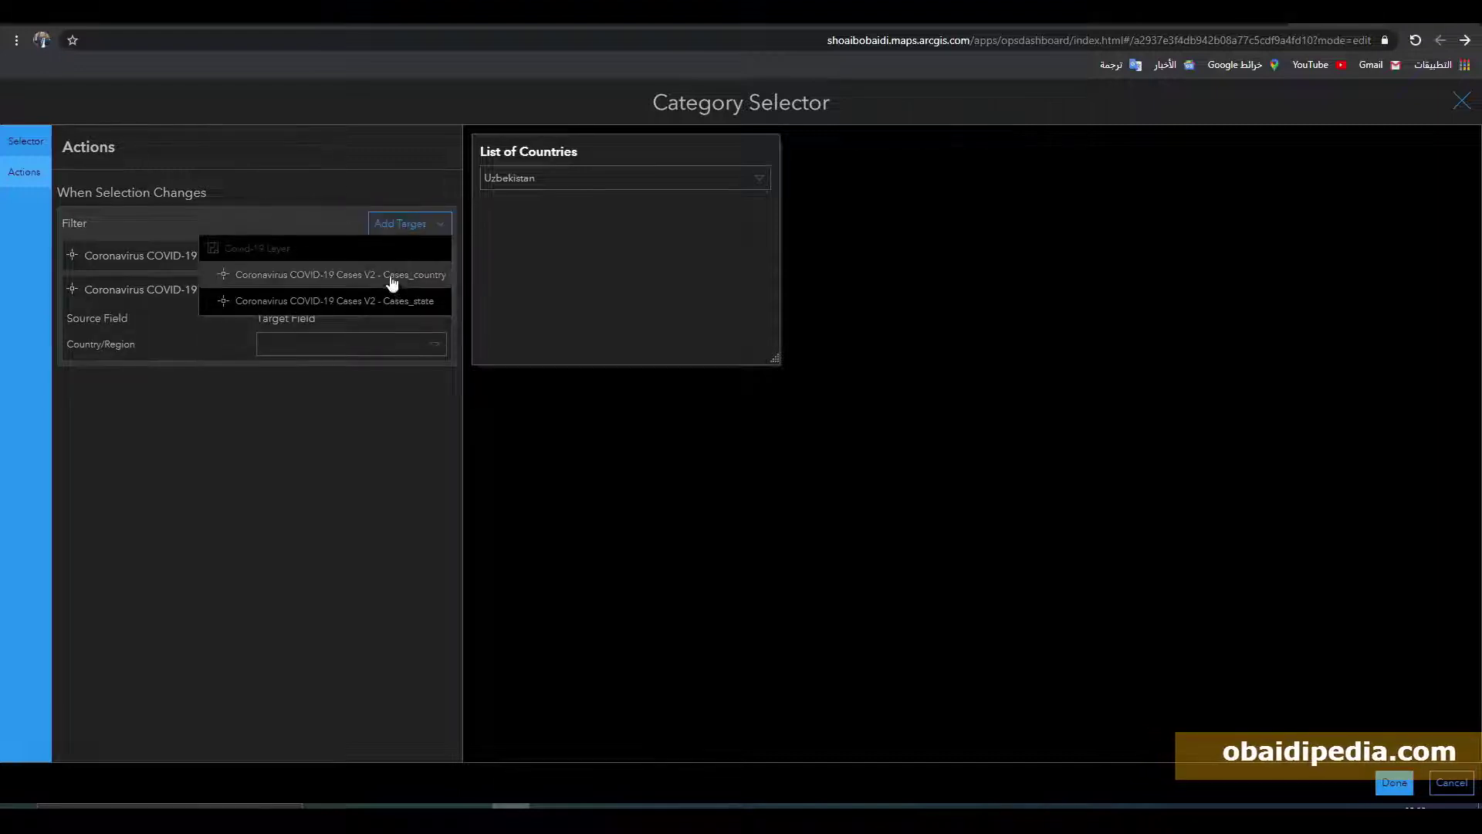
click(390, 277)
click(404, 224)
click(390, 276)
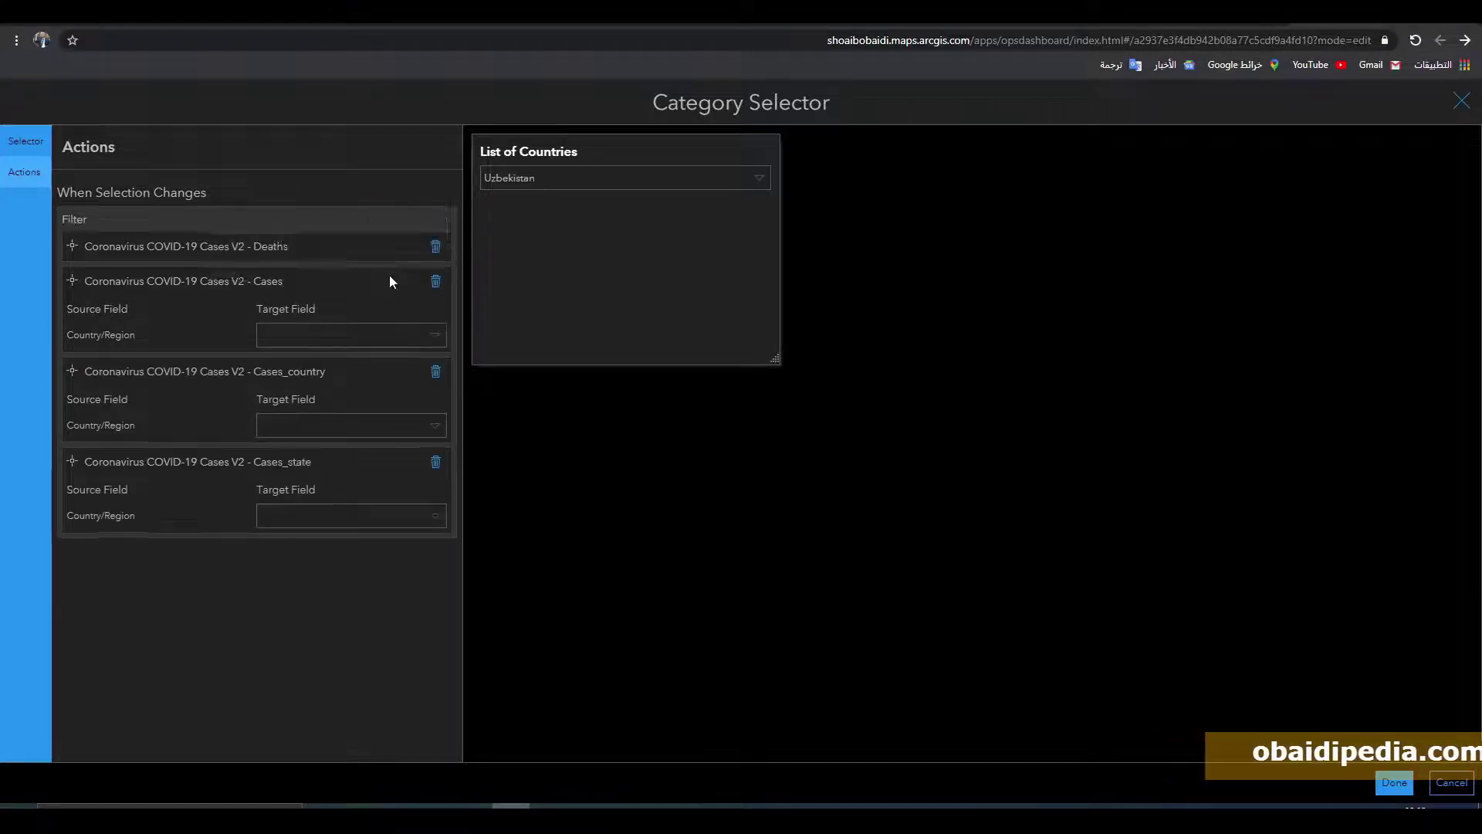
Step: Set Country/Region as the target field for Cases, Cases_country and Cases_state, then finish
click(292, 333)
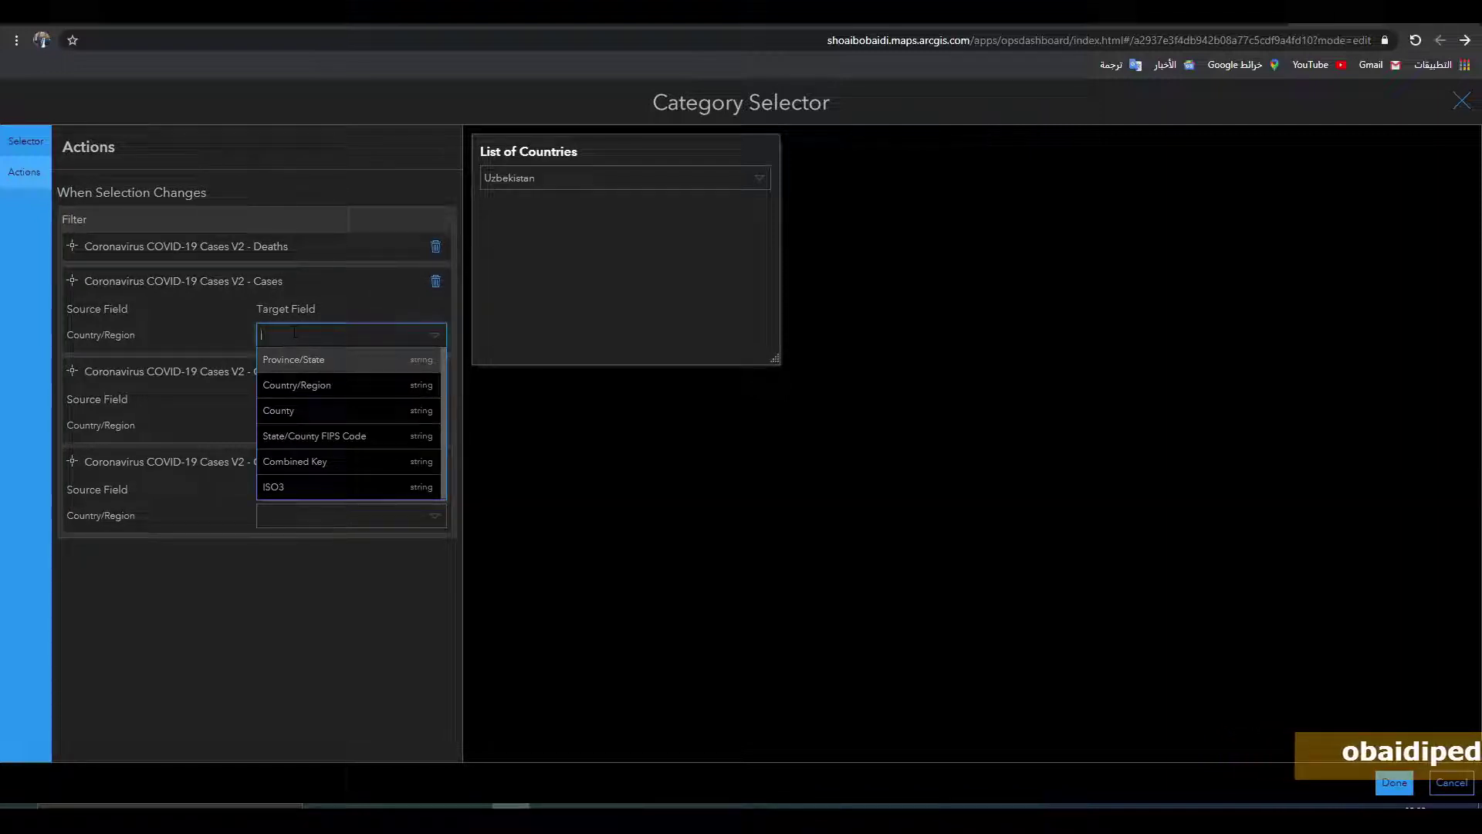
click(310, 386)
click(315, 429)
click(304, 448)
click(295, 518)
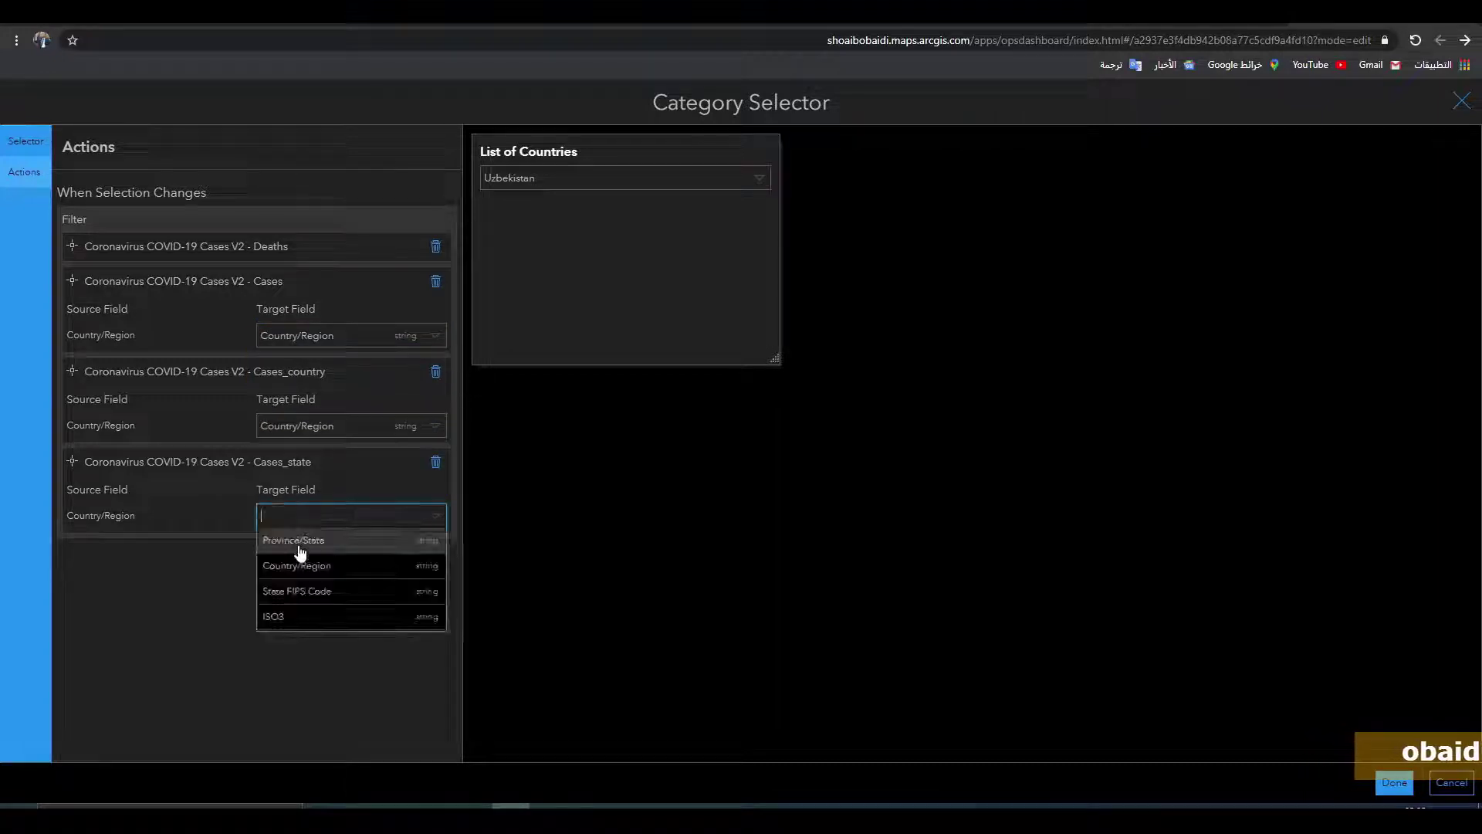
click(298, 568)
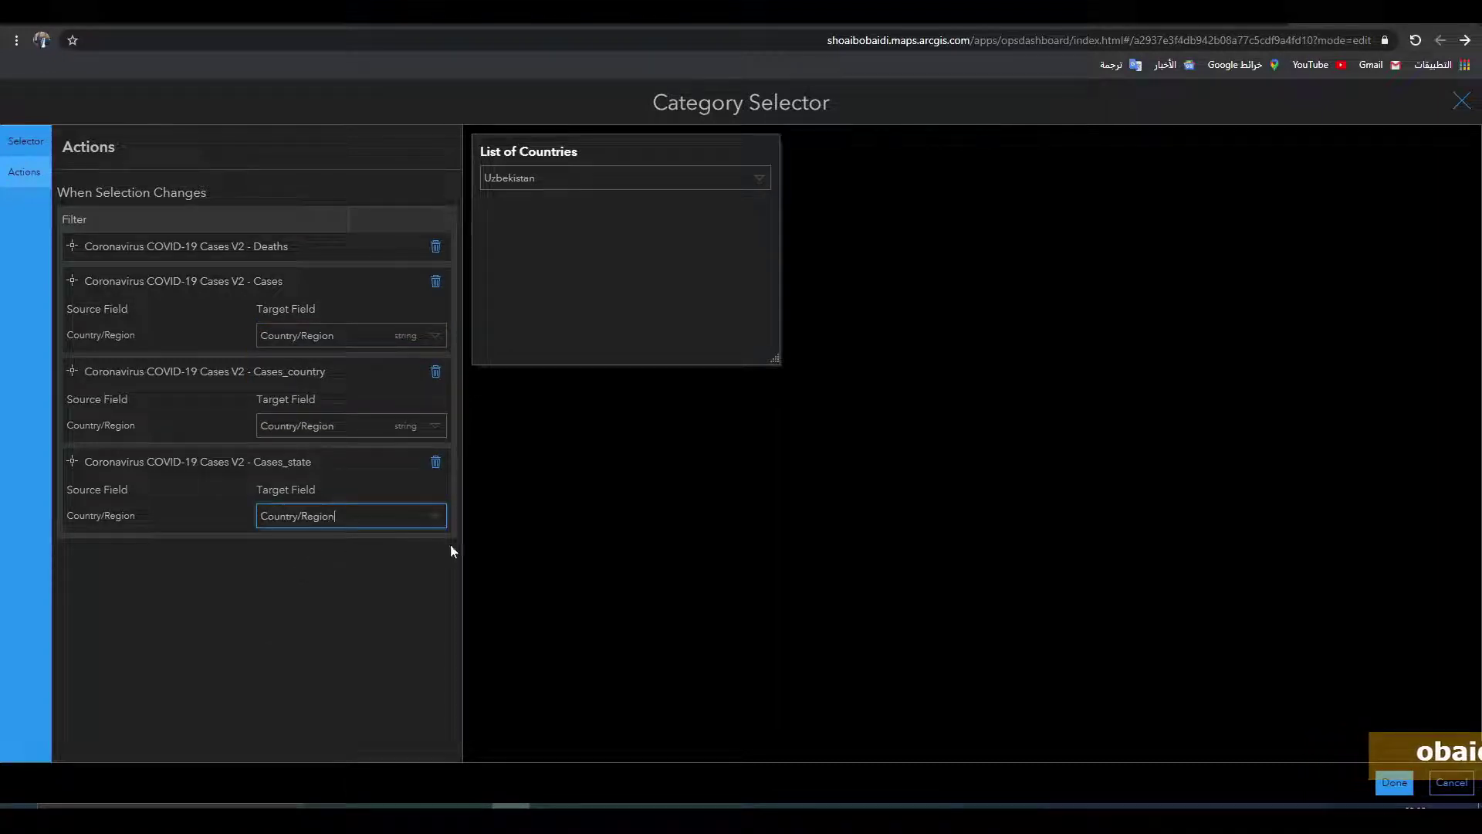
click(1394, 782)
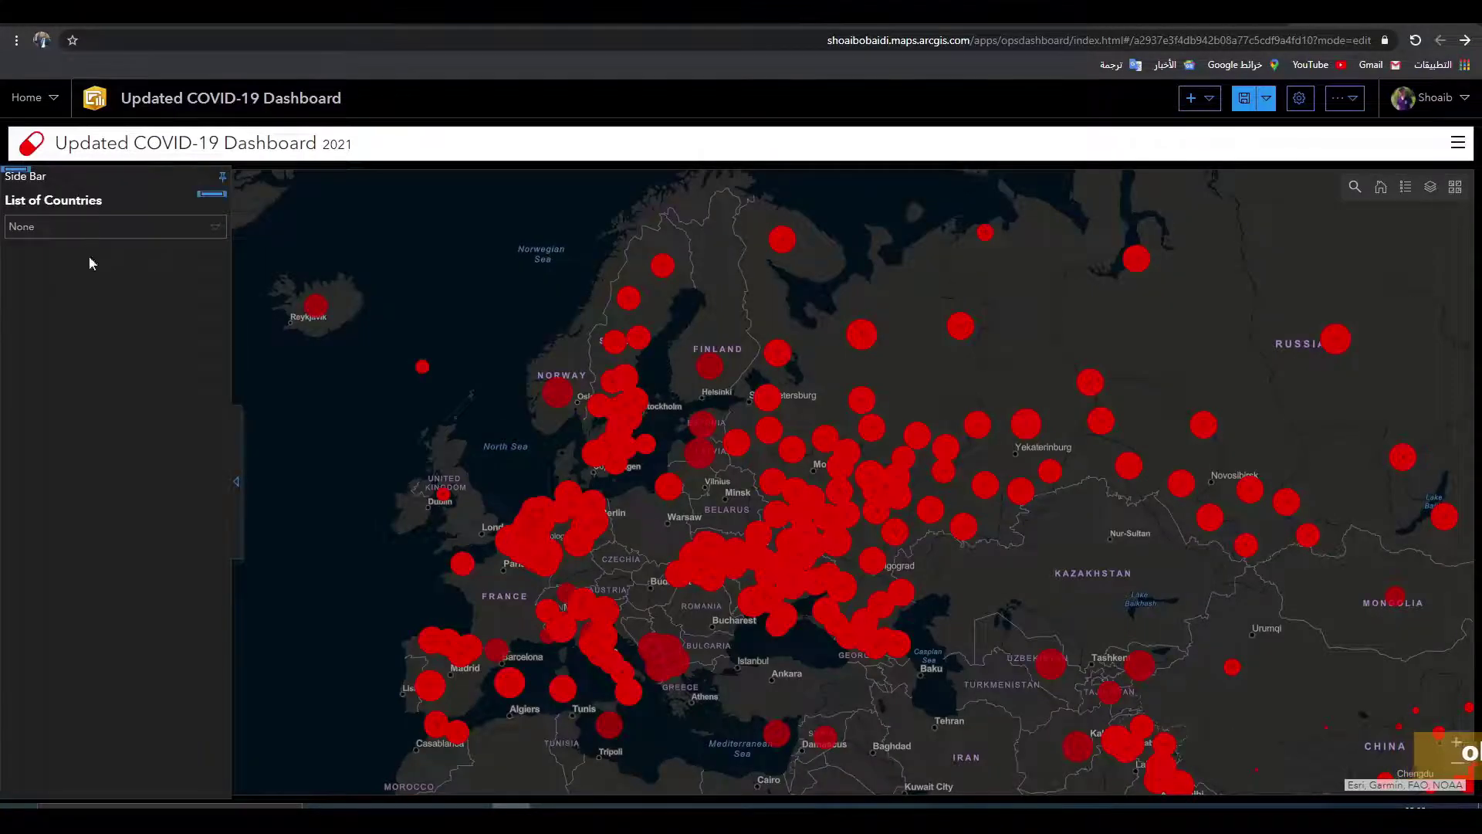
click(137, 228)
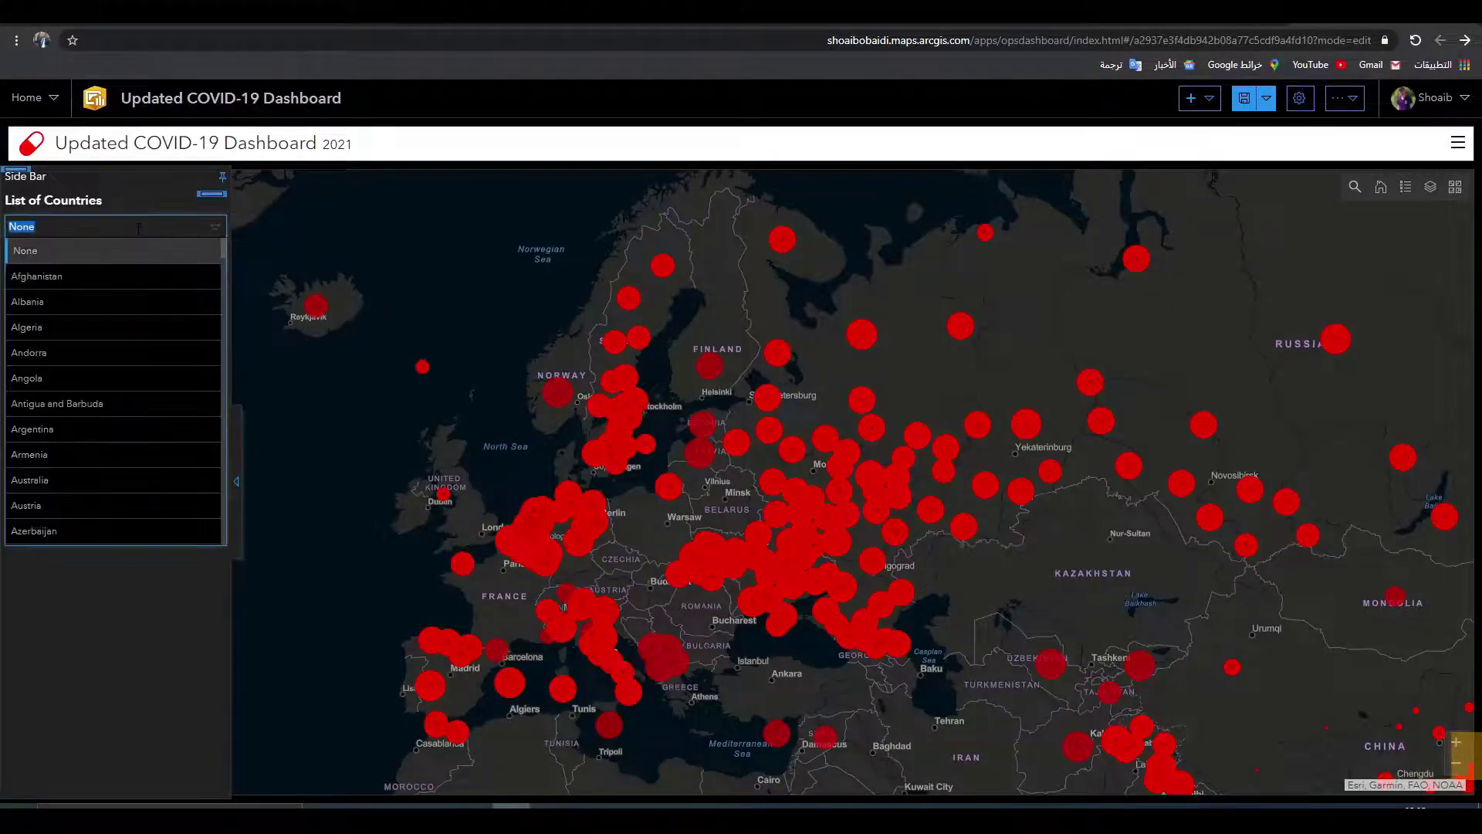
Step: Filter the map to Afghanistan and open its case marker's details
click(109, 279)
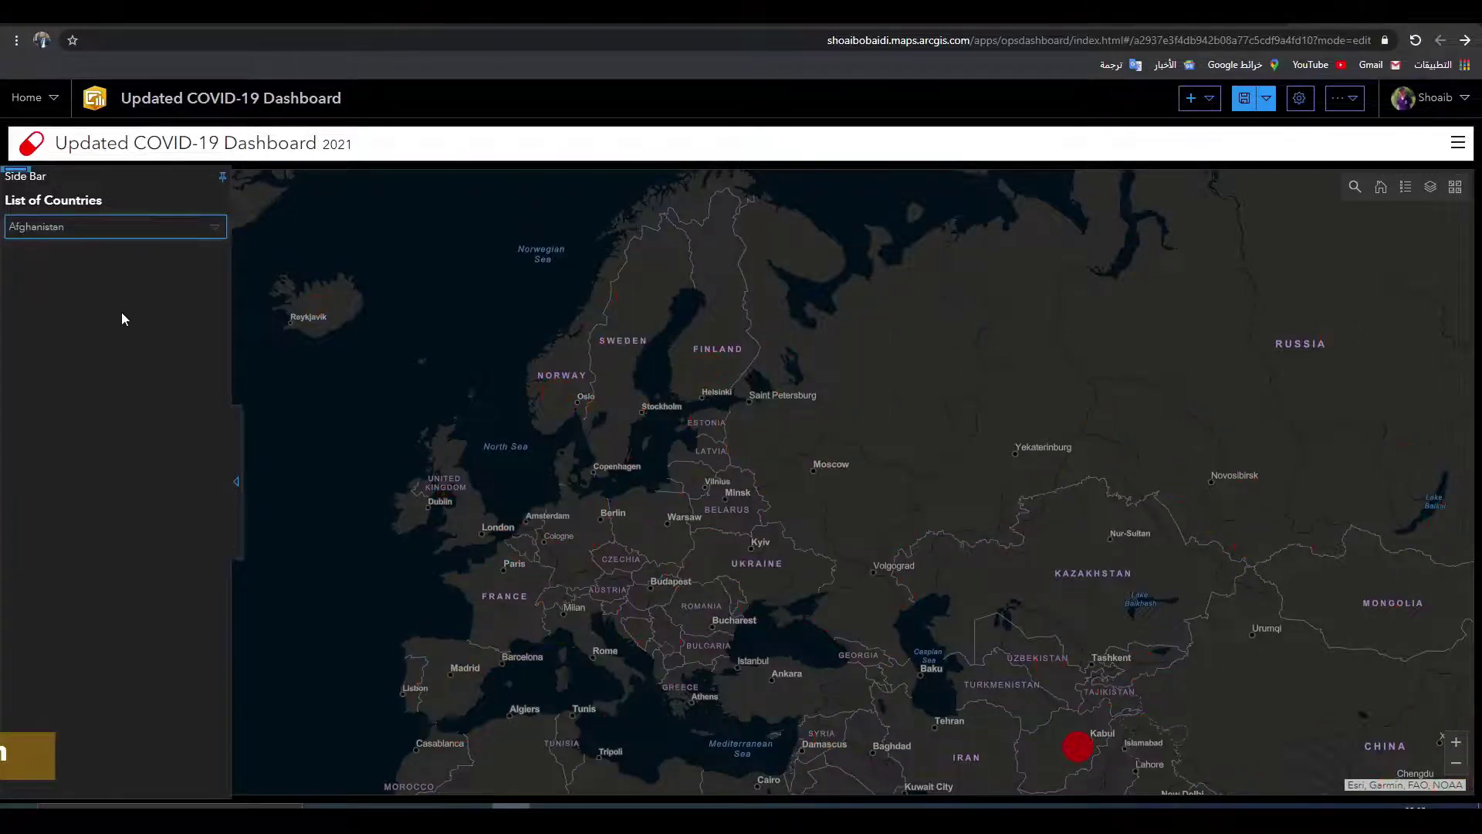
drag(1031, 566, 910, 233)
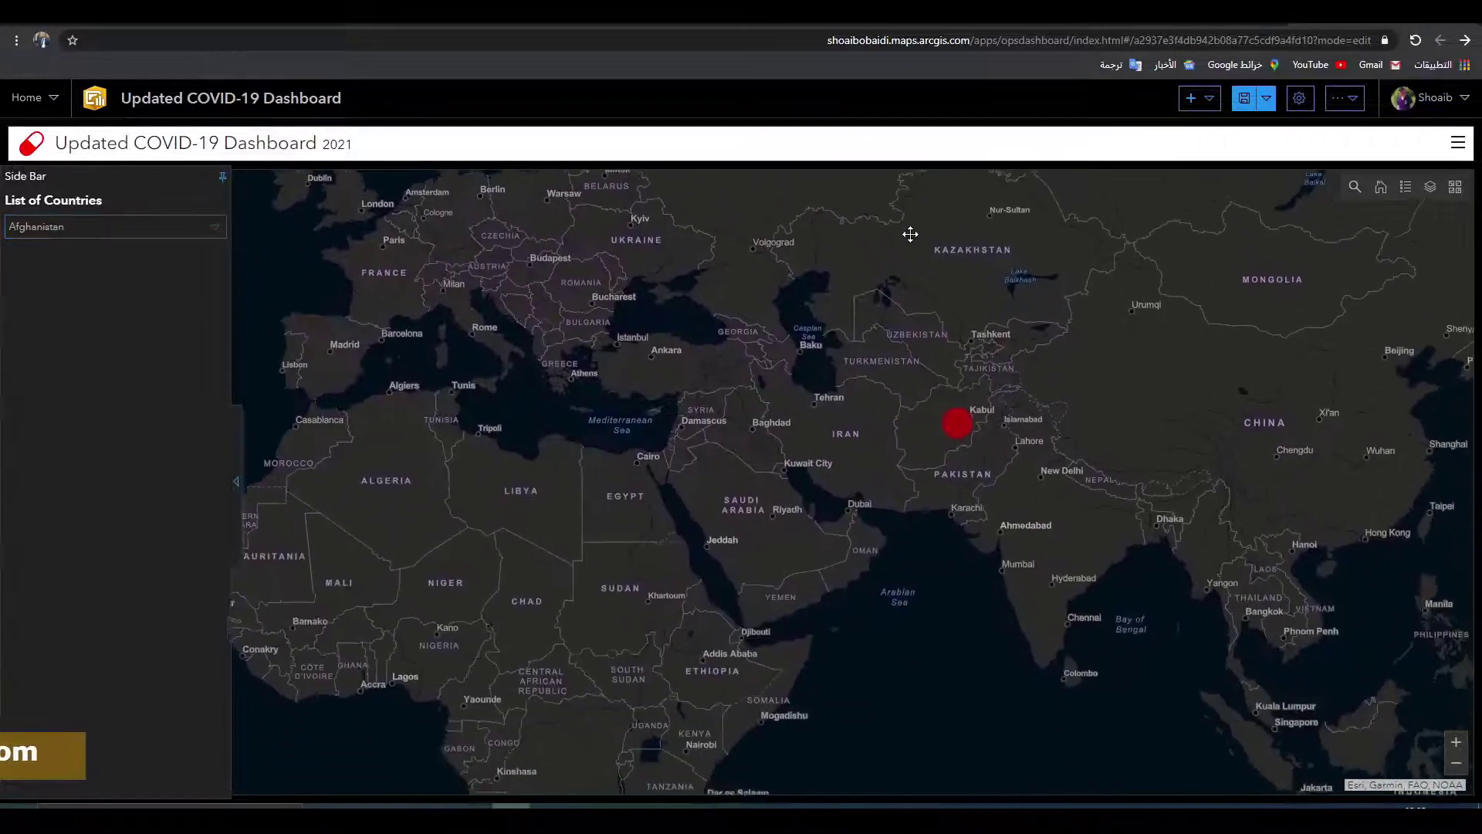
mouse_move(1050, 452)
mouse_down()
mouse_move(957, 417)
mouse_move(971, 426)
mouse_up()
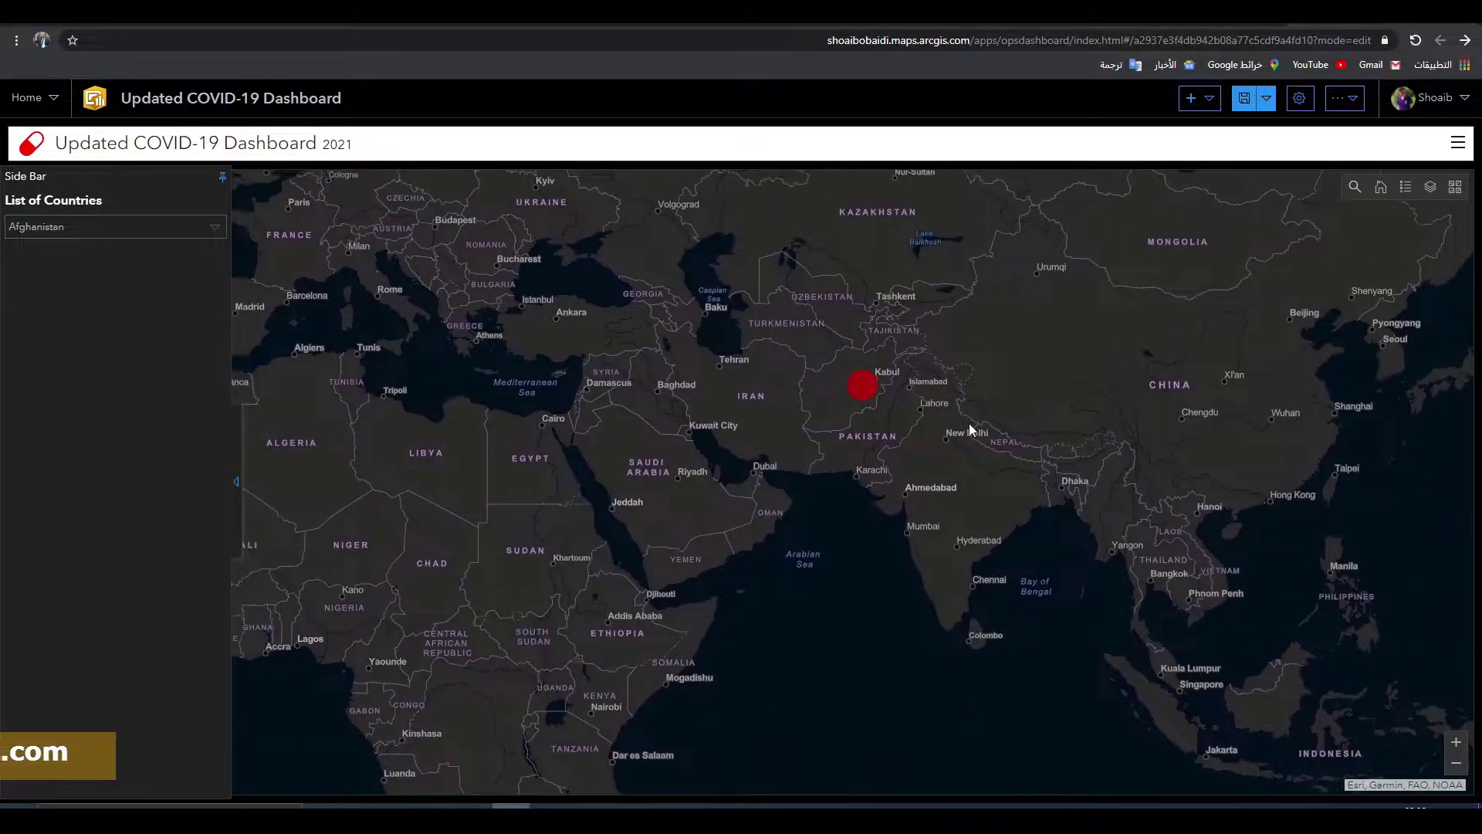
scroll(868, 417, up, 4)
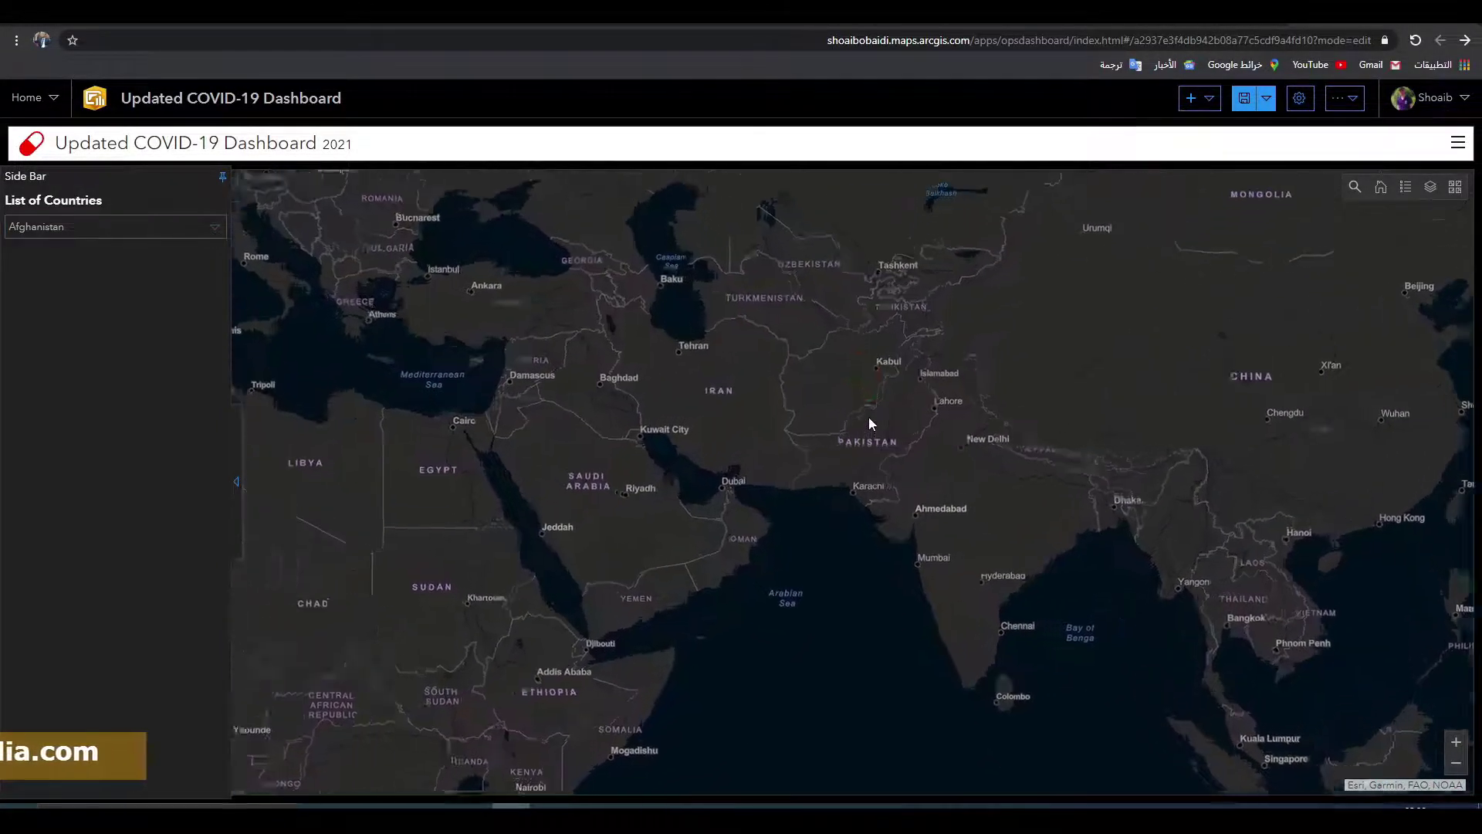
scroll(856, 418, down, 2)
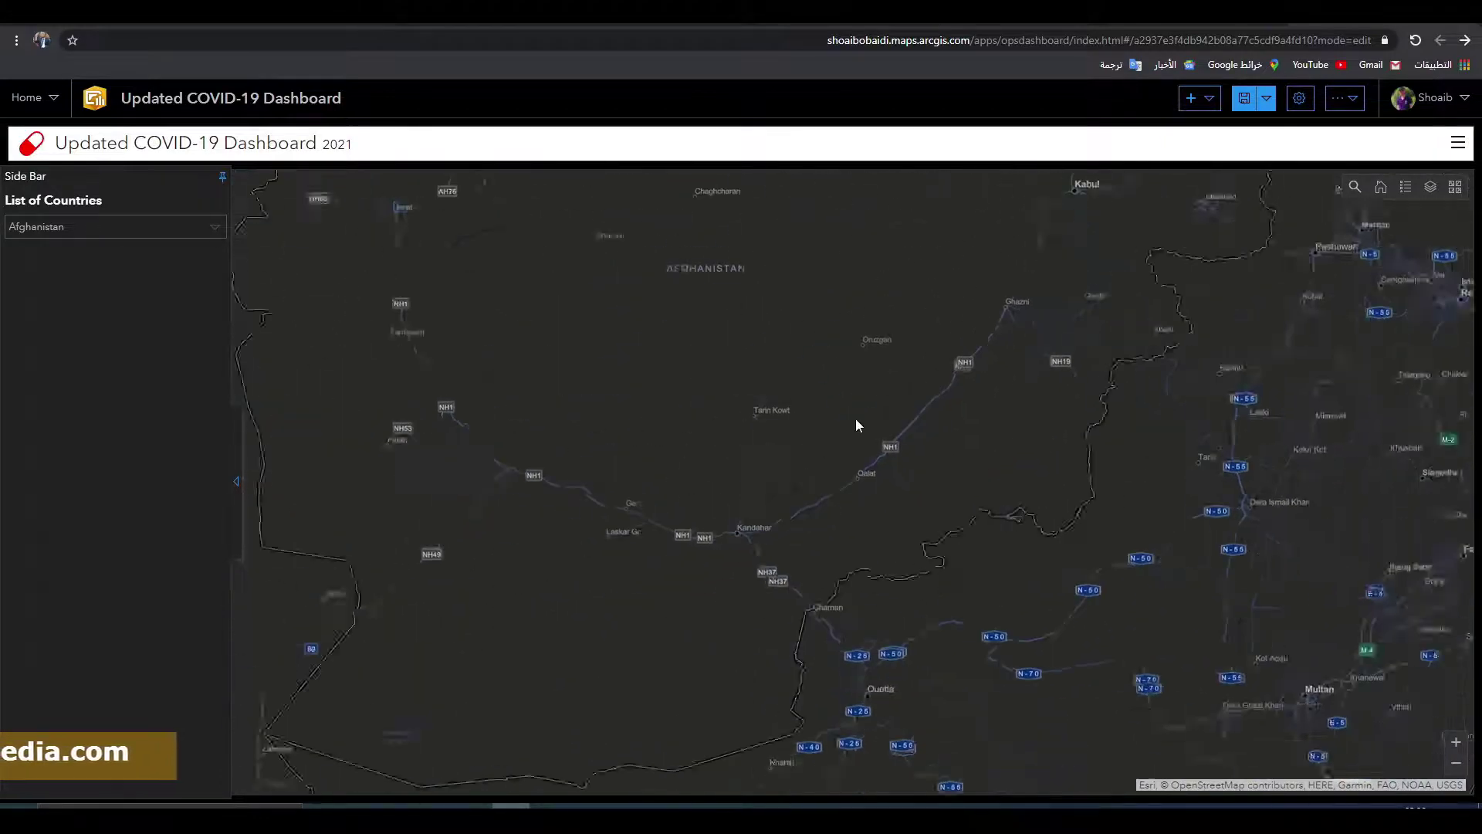
click(911, 306)
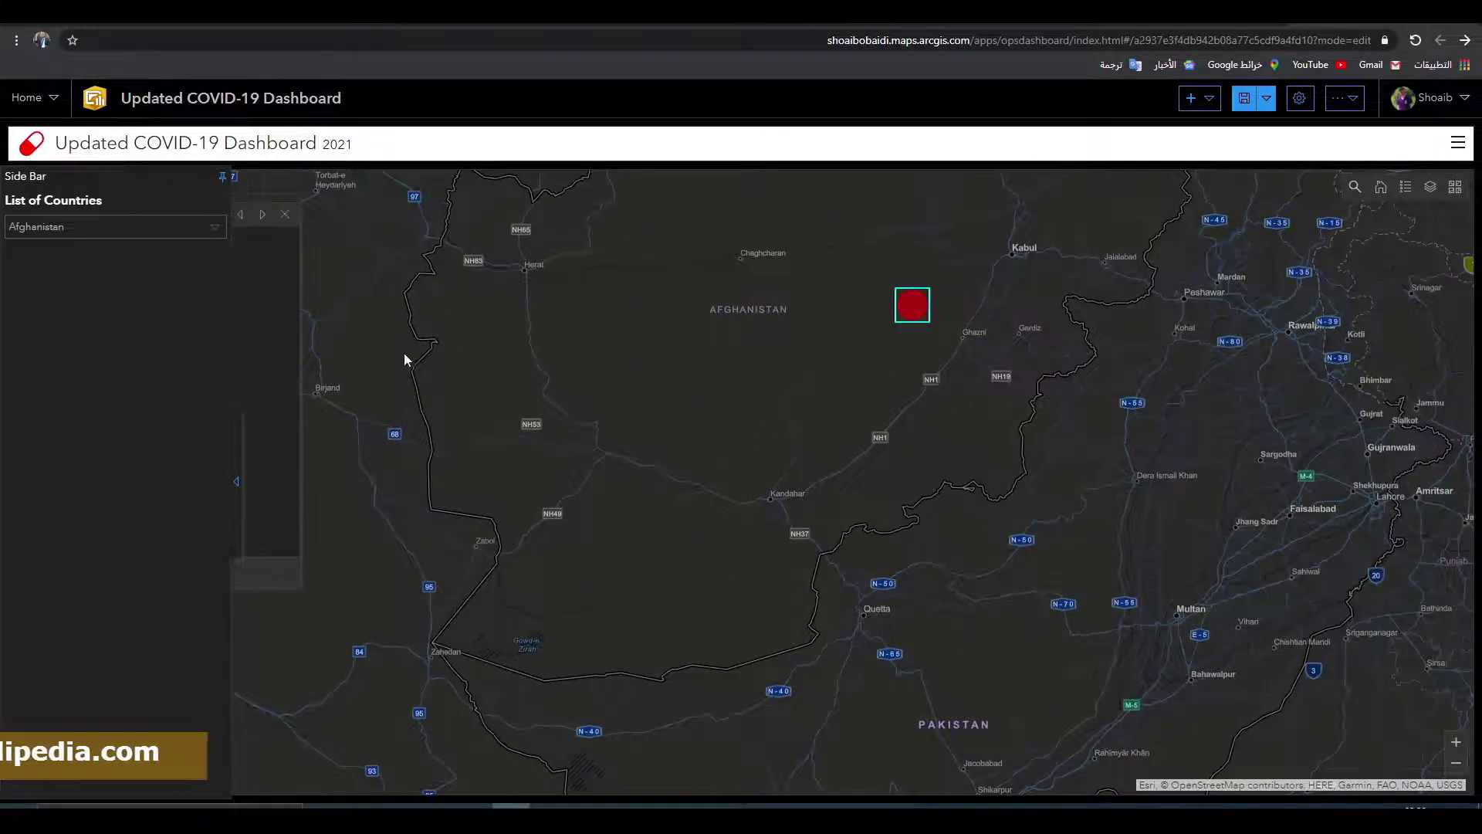
Step: Review the Afghanistan popup with the side bar collapsed, then close it and restore the side bar
click(237, 481)
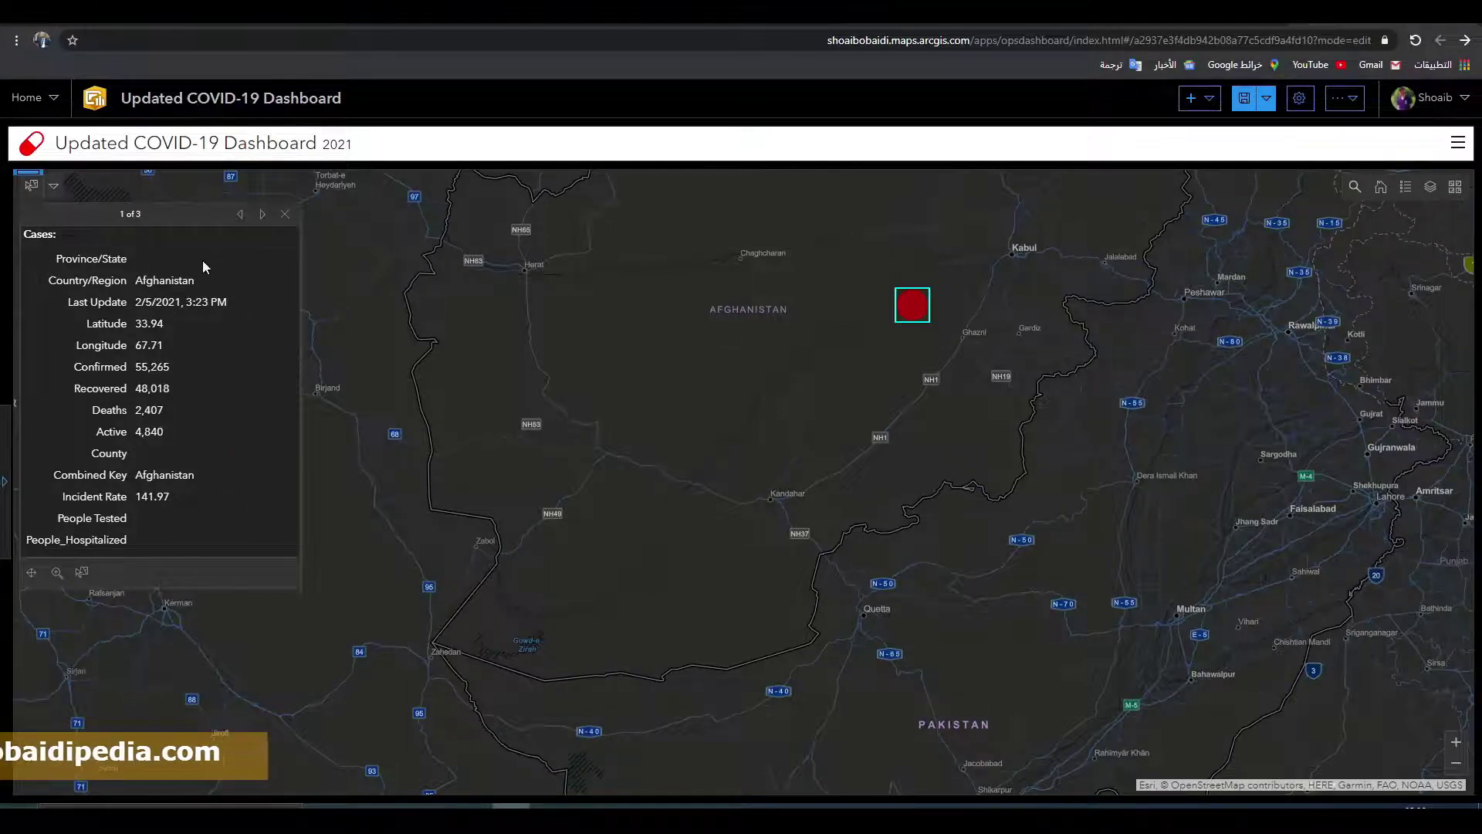
scroll(936, 433, down, 2)
drag(827, 378, 1110, 535)
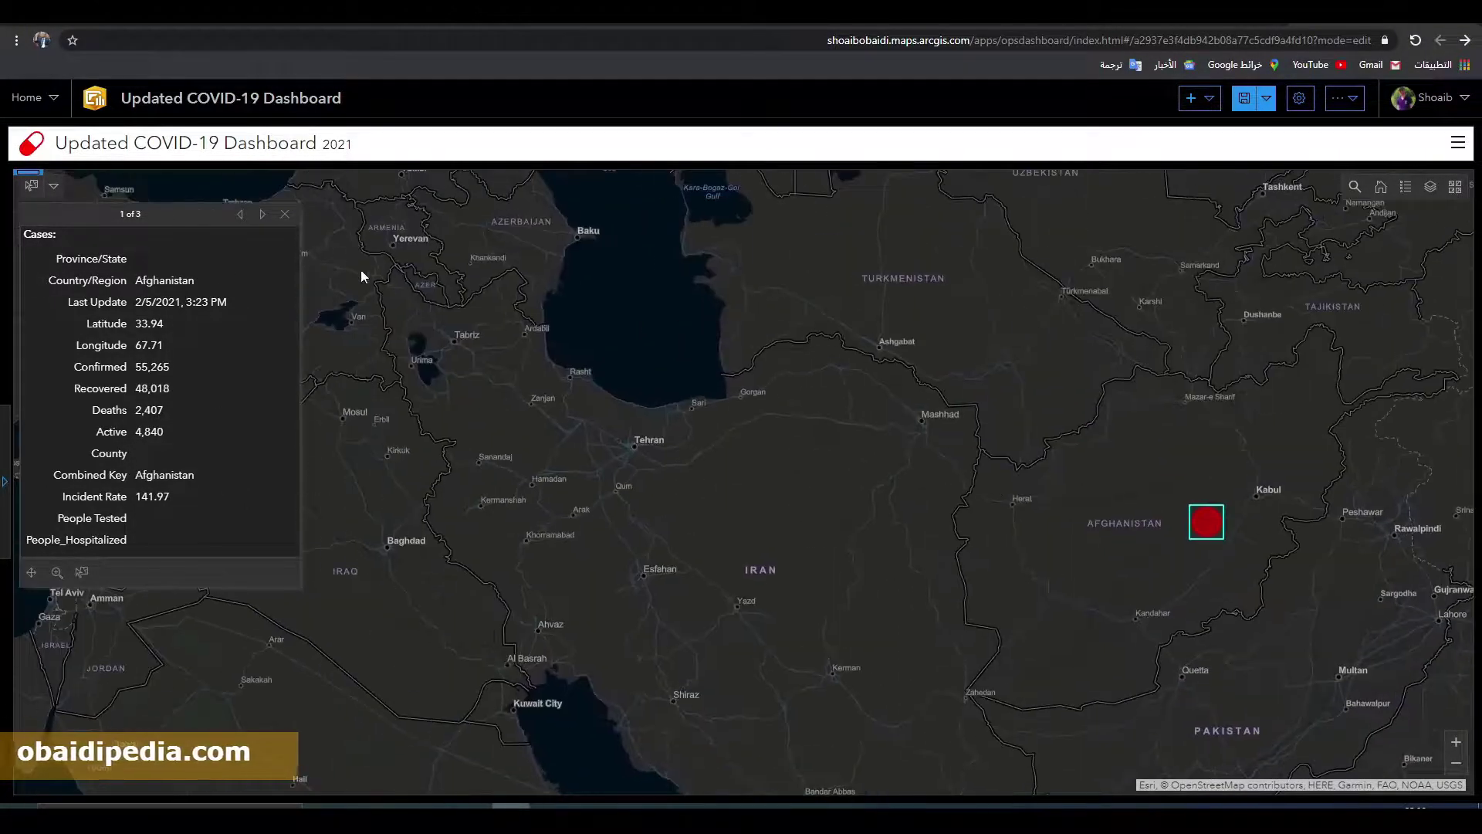
click(287, 216)
click(3, 482)
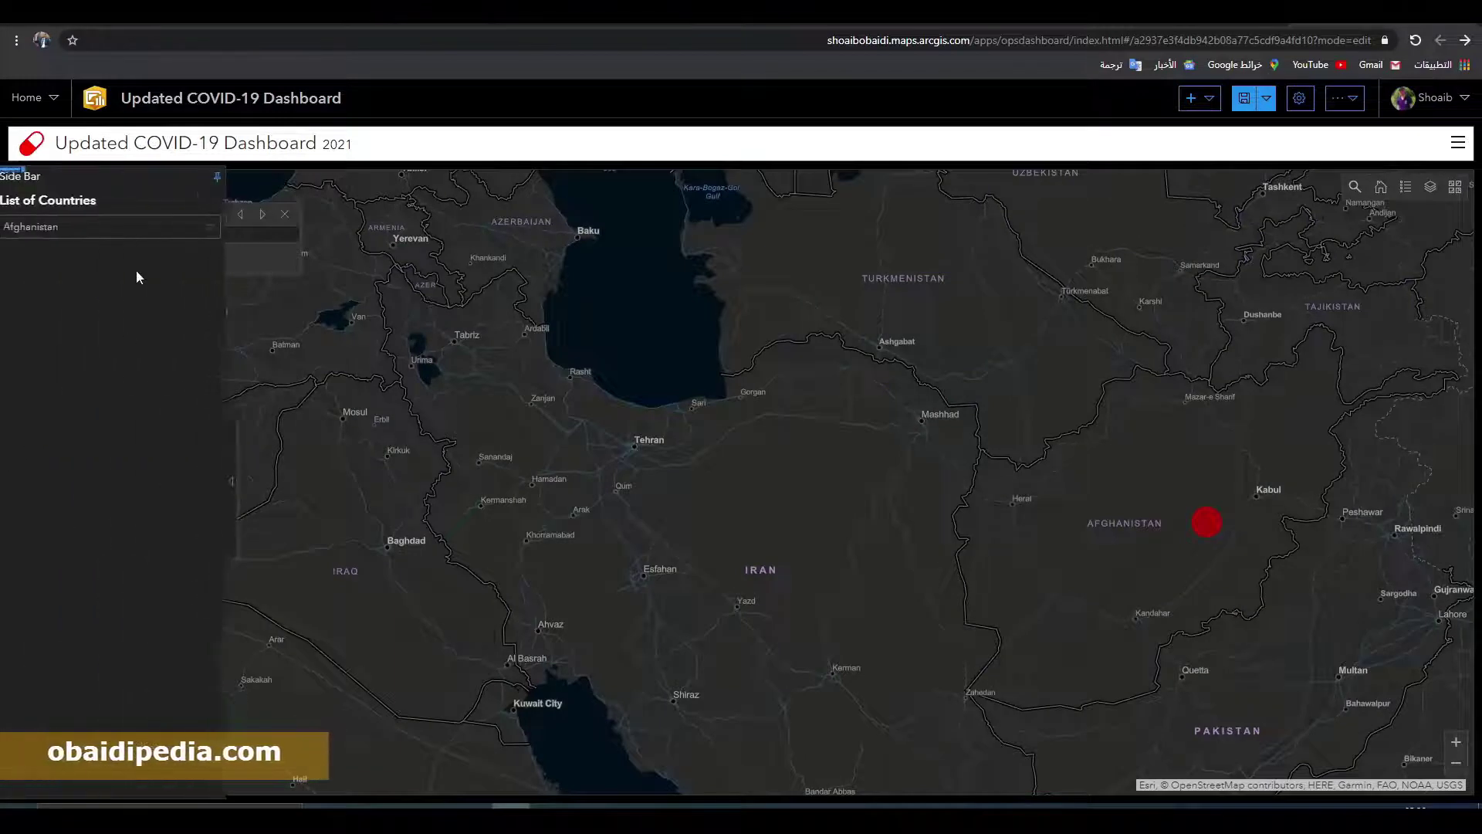
click(139, 224)
Step: Filter the map to Cuba and center its case marker
scroll(105, 444, down, 6)
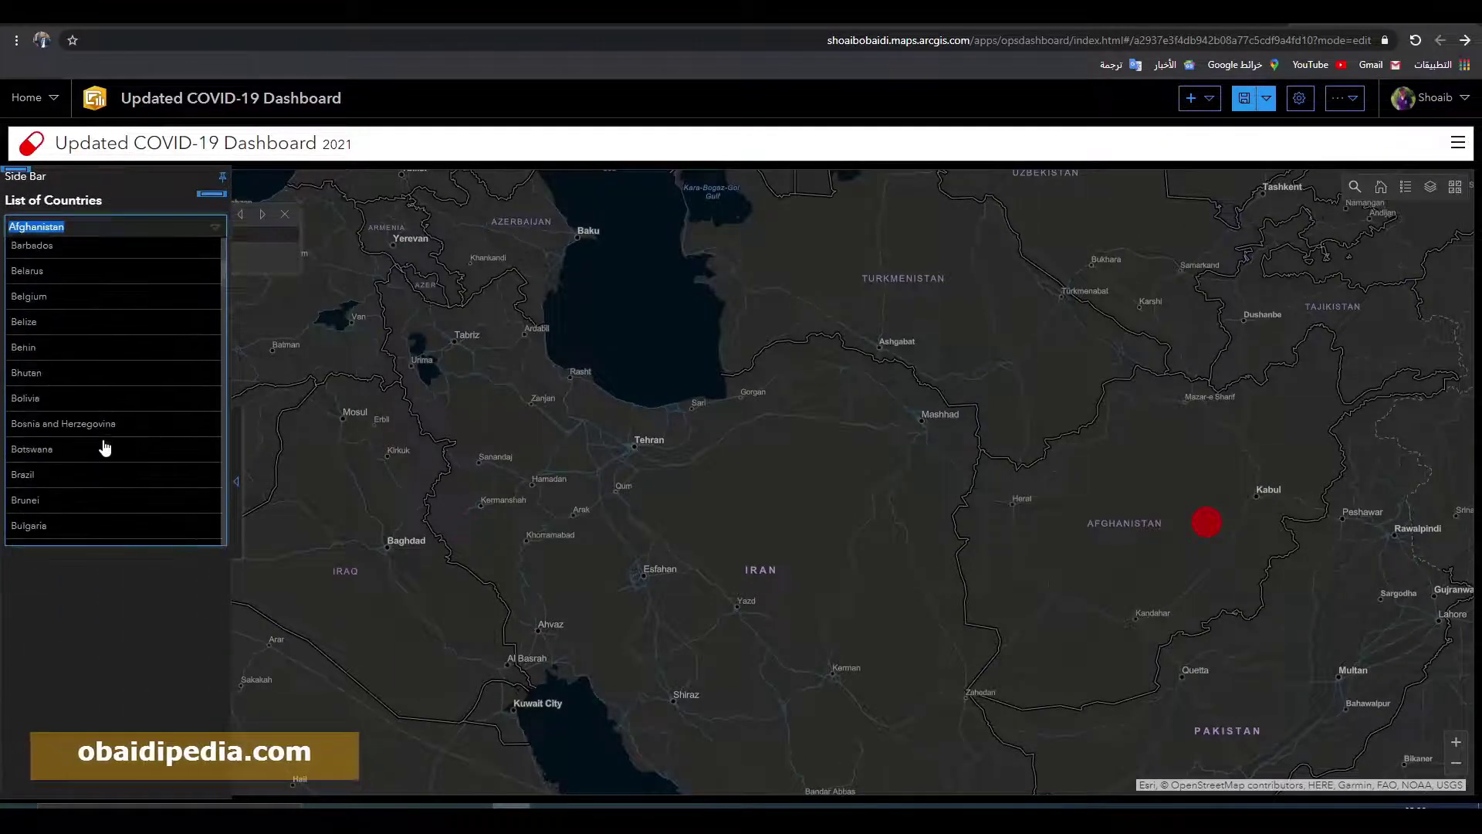
scroll(105, 449, down, 6)
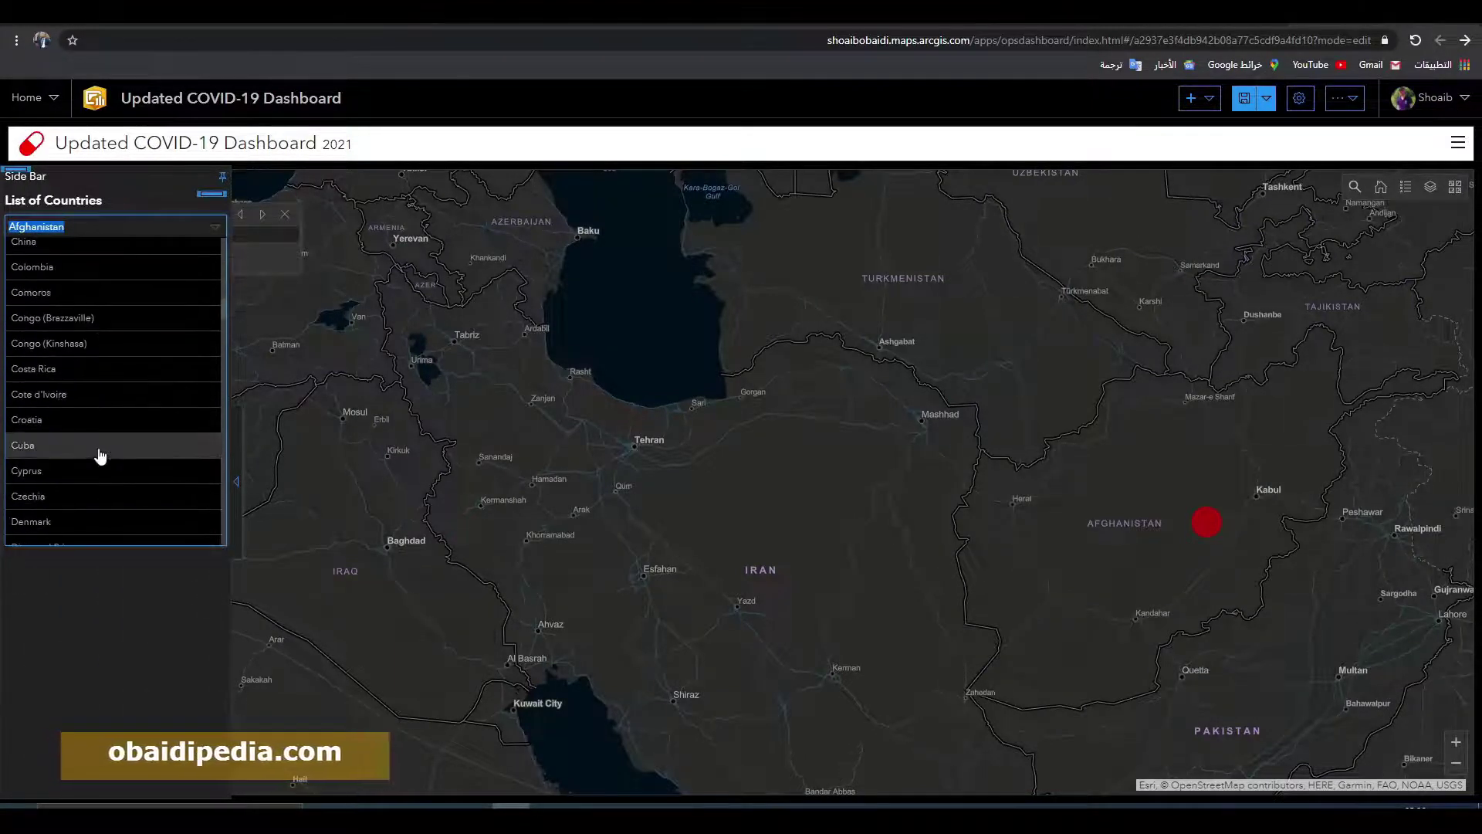
click(80, 452)
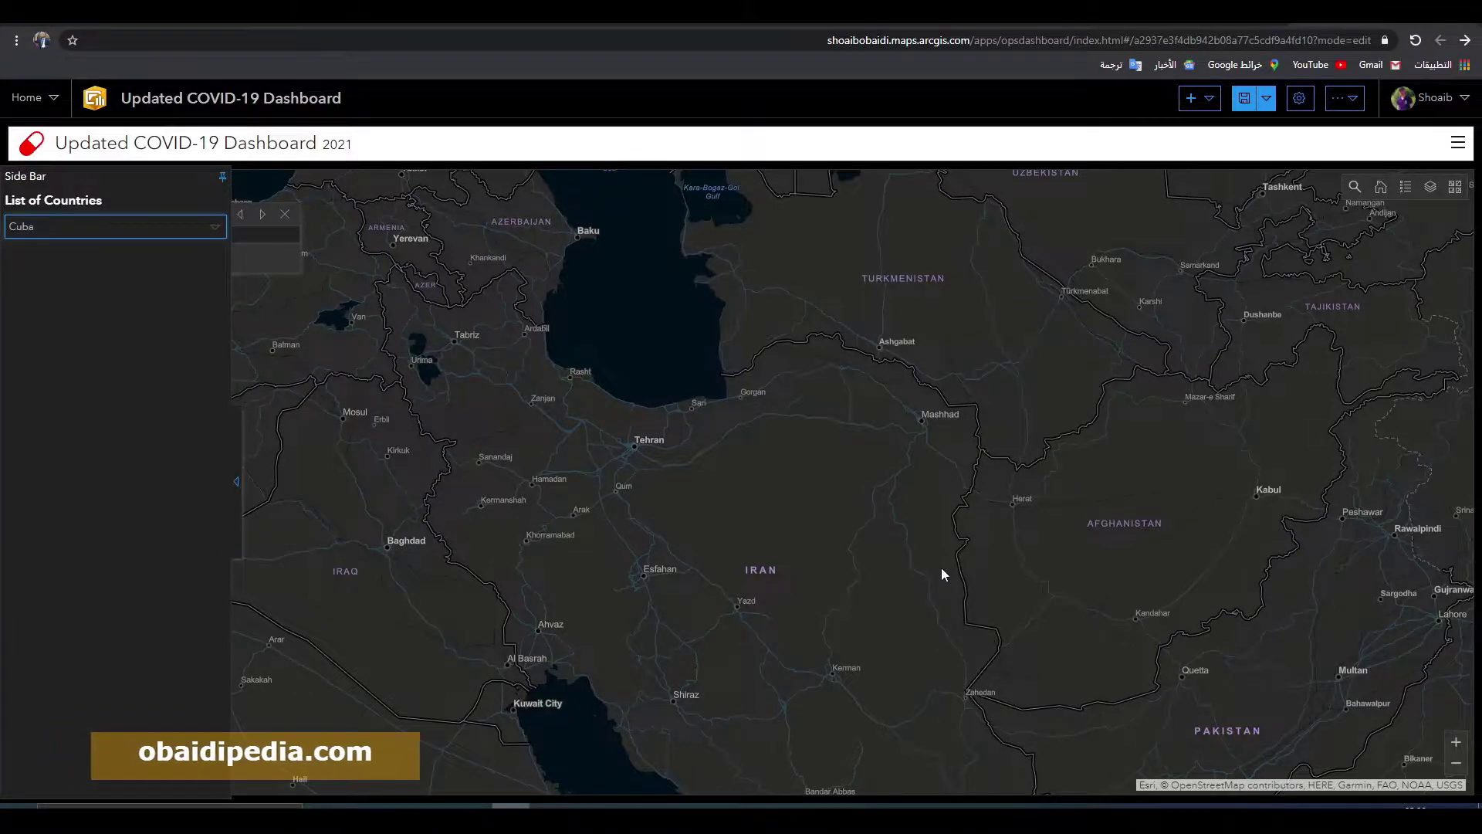
scroll(942, 568, down, 5)
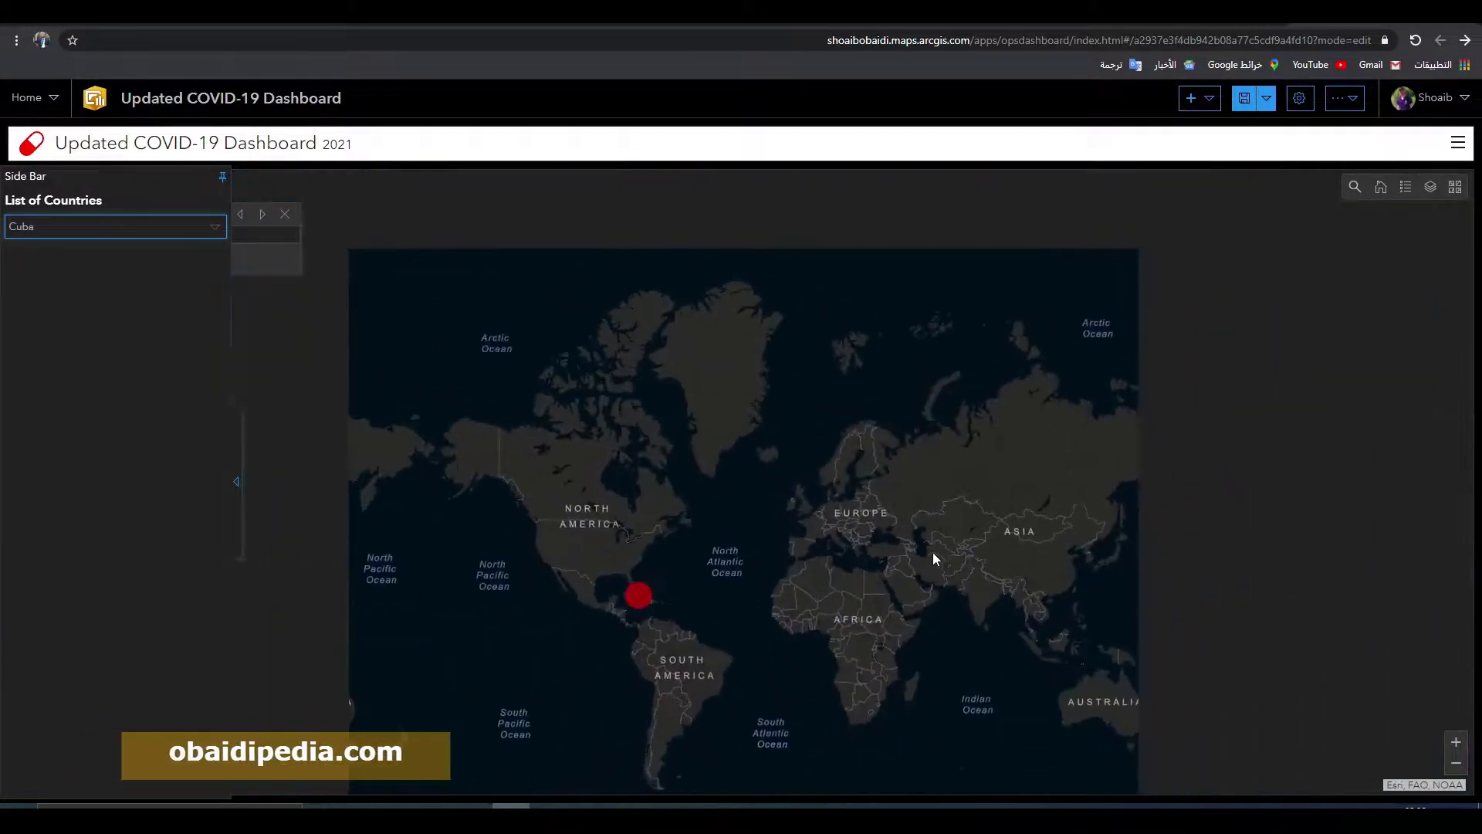
scroll(864, 494, up, 5)
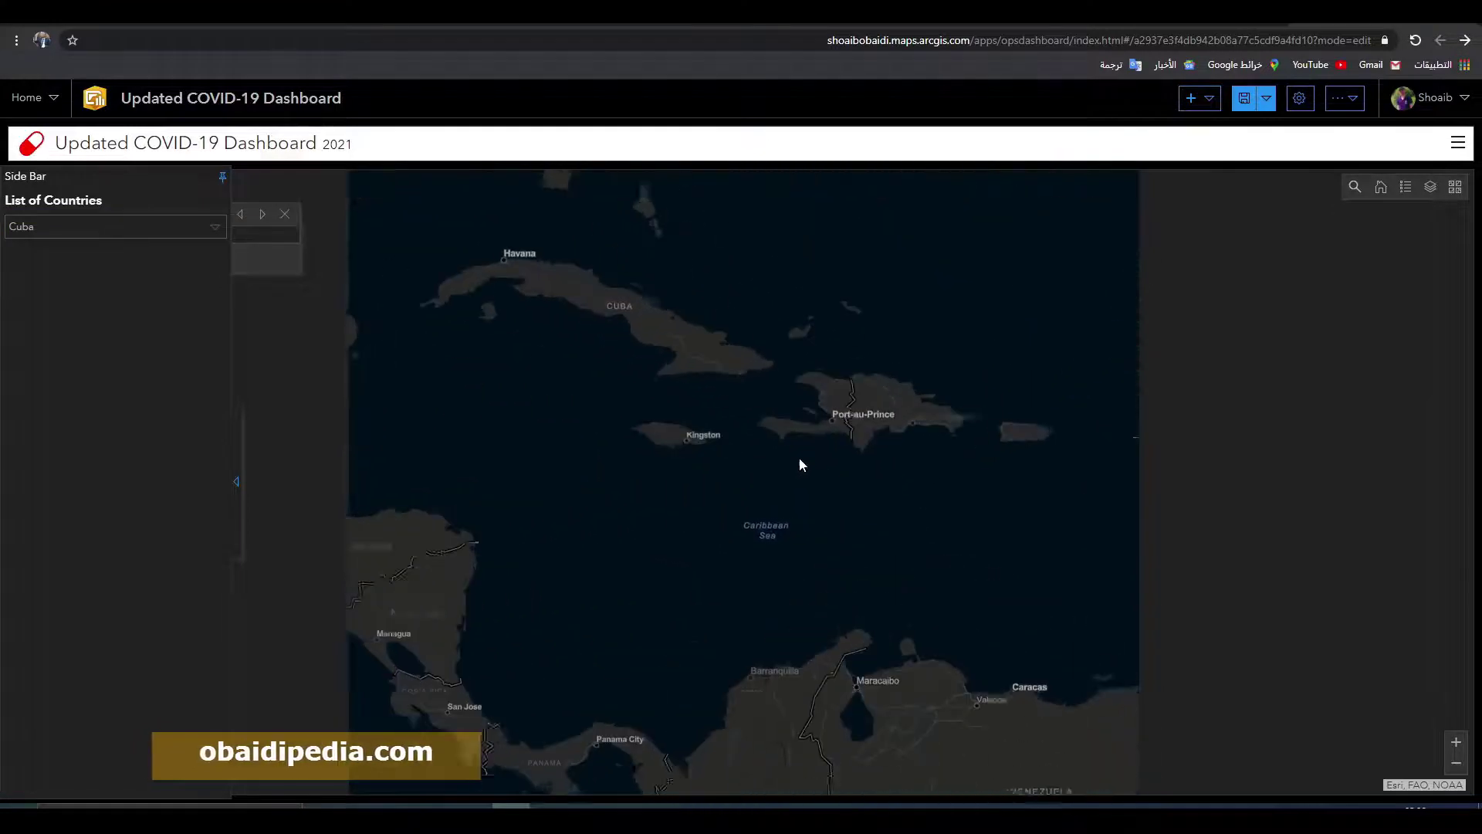
drag(679, 333, 802, 453)
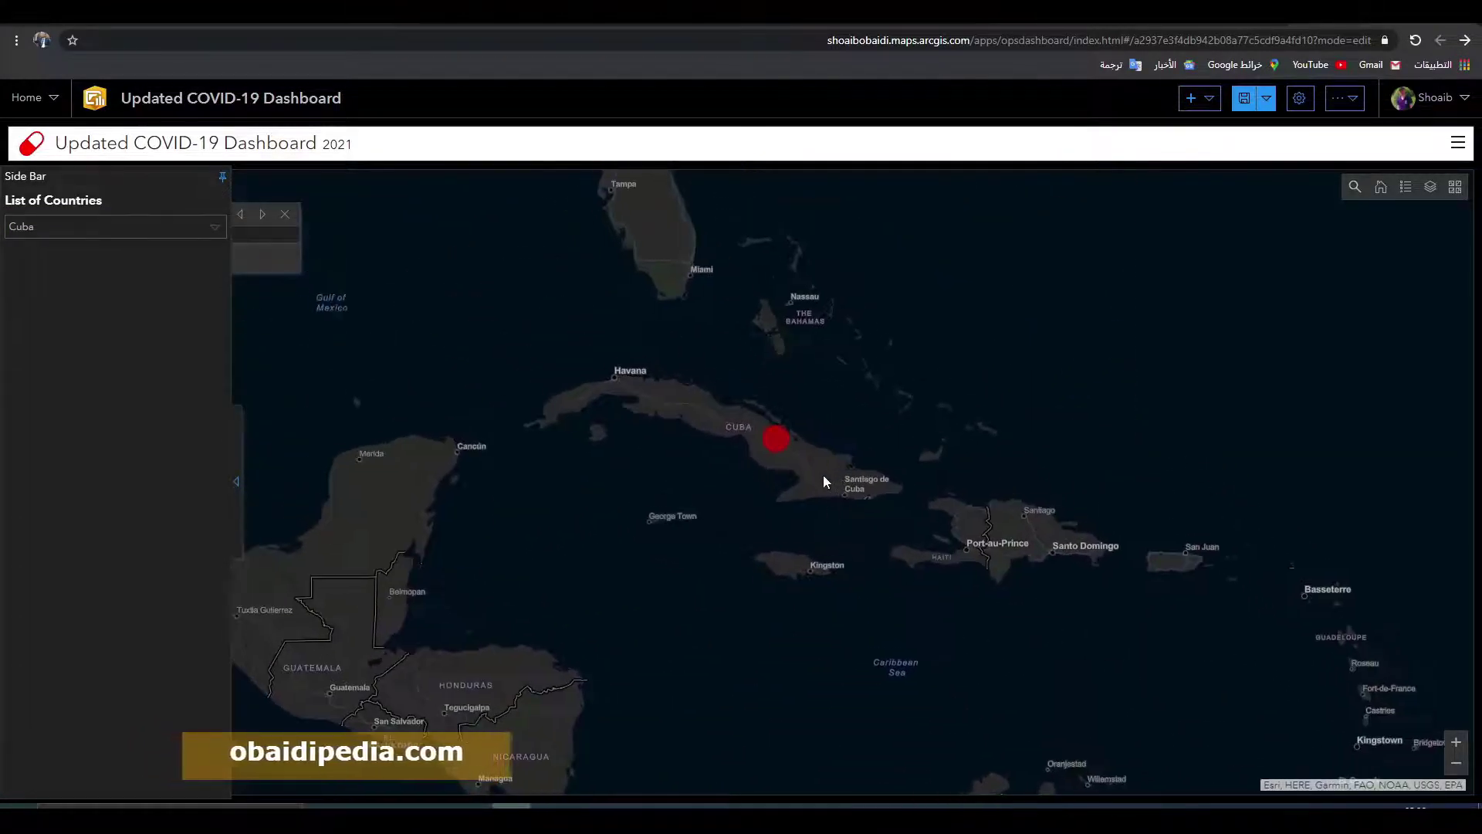
Step: Set the country selector back to Afghanistan
click(157, 226)
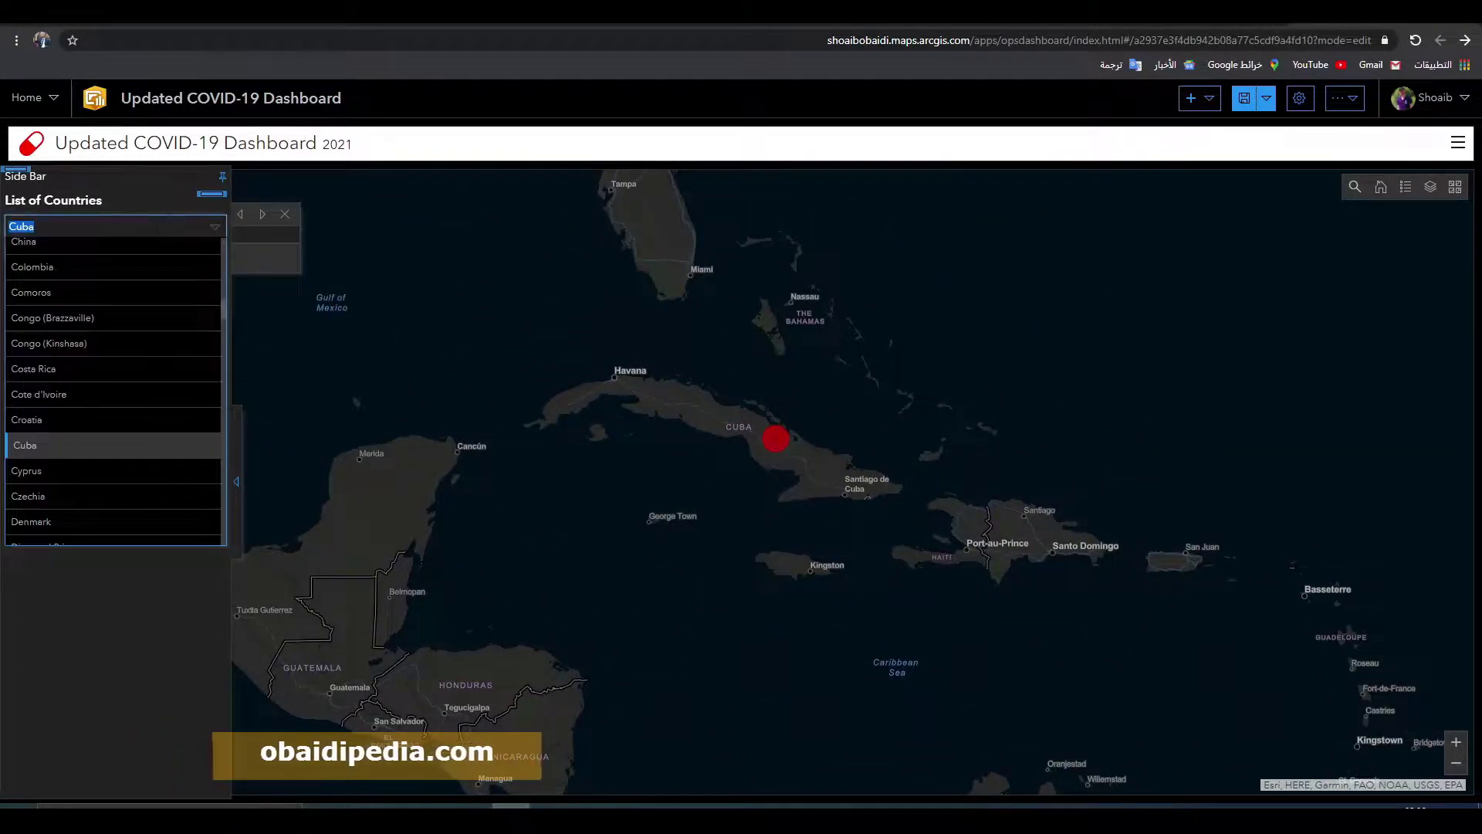
scroll(89, 430, up, 6)
scroll(85, 357, up, 5)
click(70, 276)
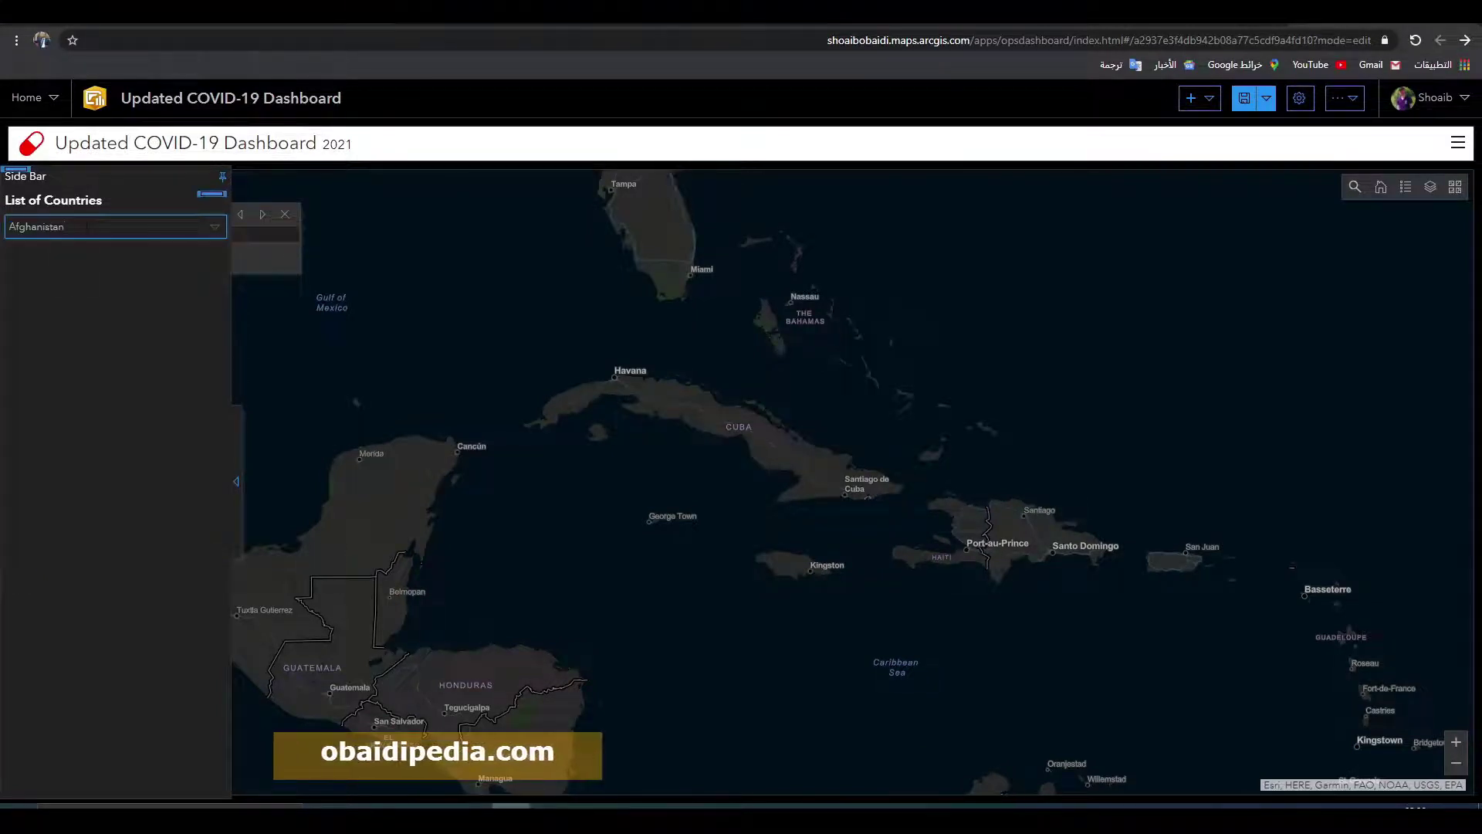
click(206, 236)
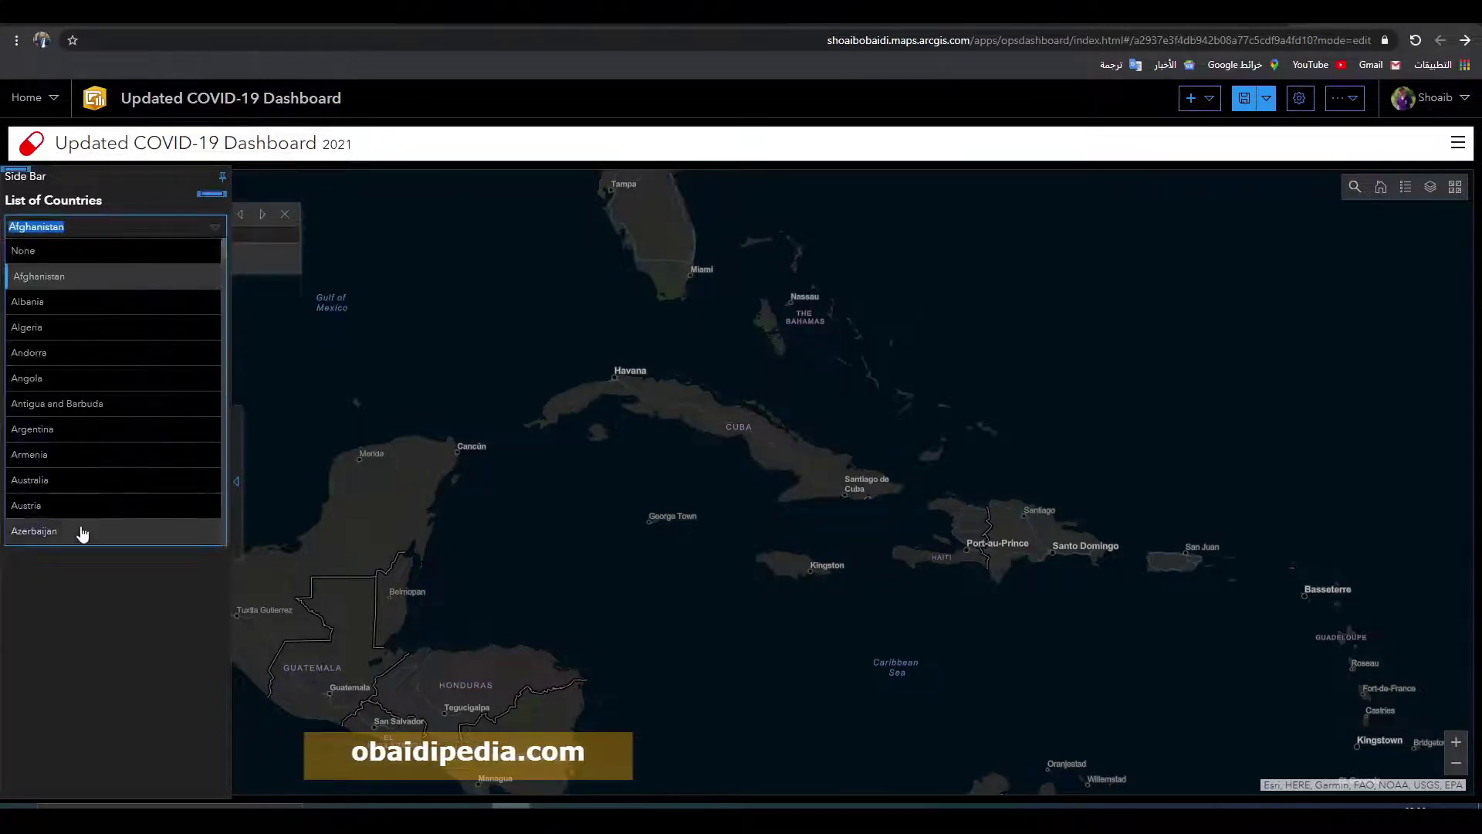
click(106, 589)
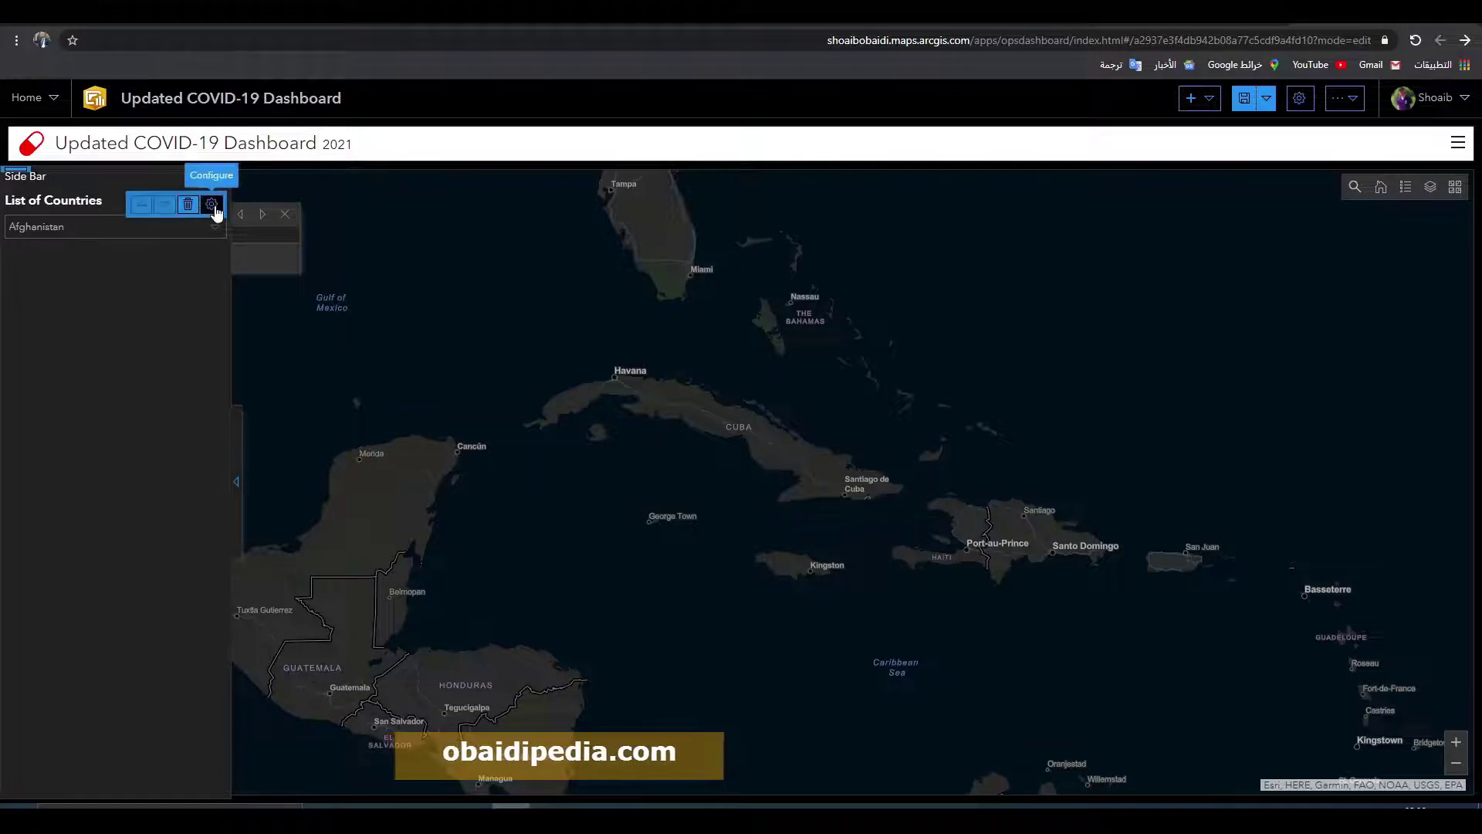
Step: Switch the List of Countries selector's Selection mode to Multiple
click(211, 205)
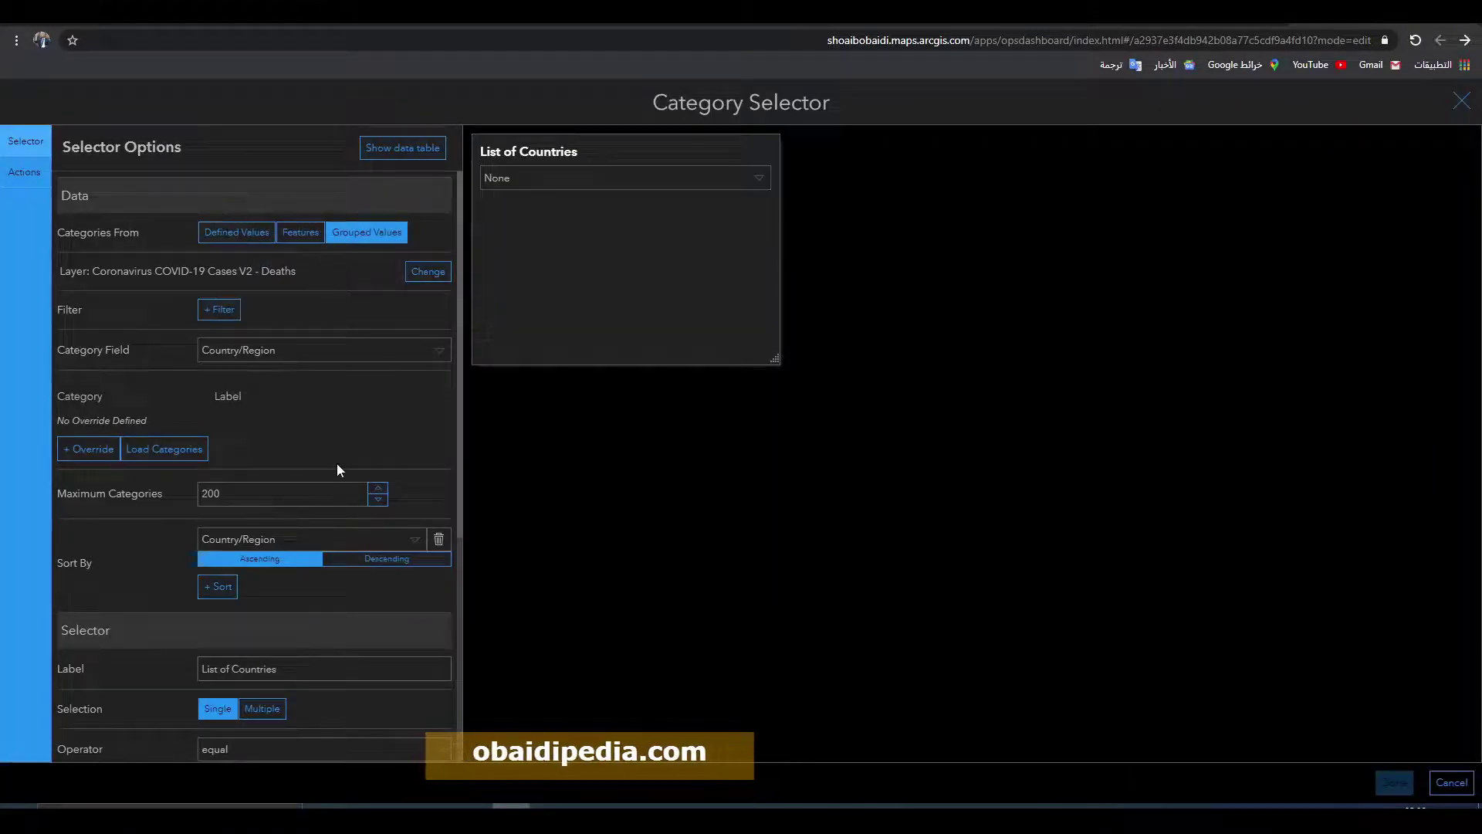
scroll(336, 467, down, 1)
scroll(350, 397, down, 2)
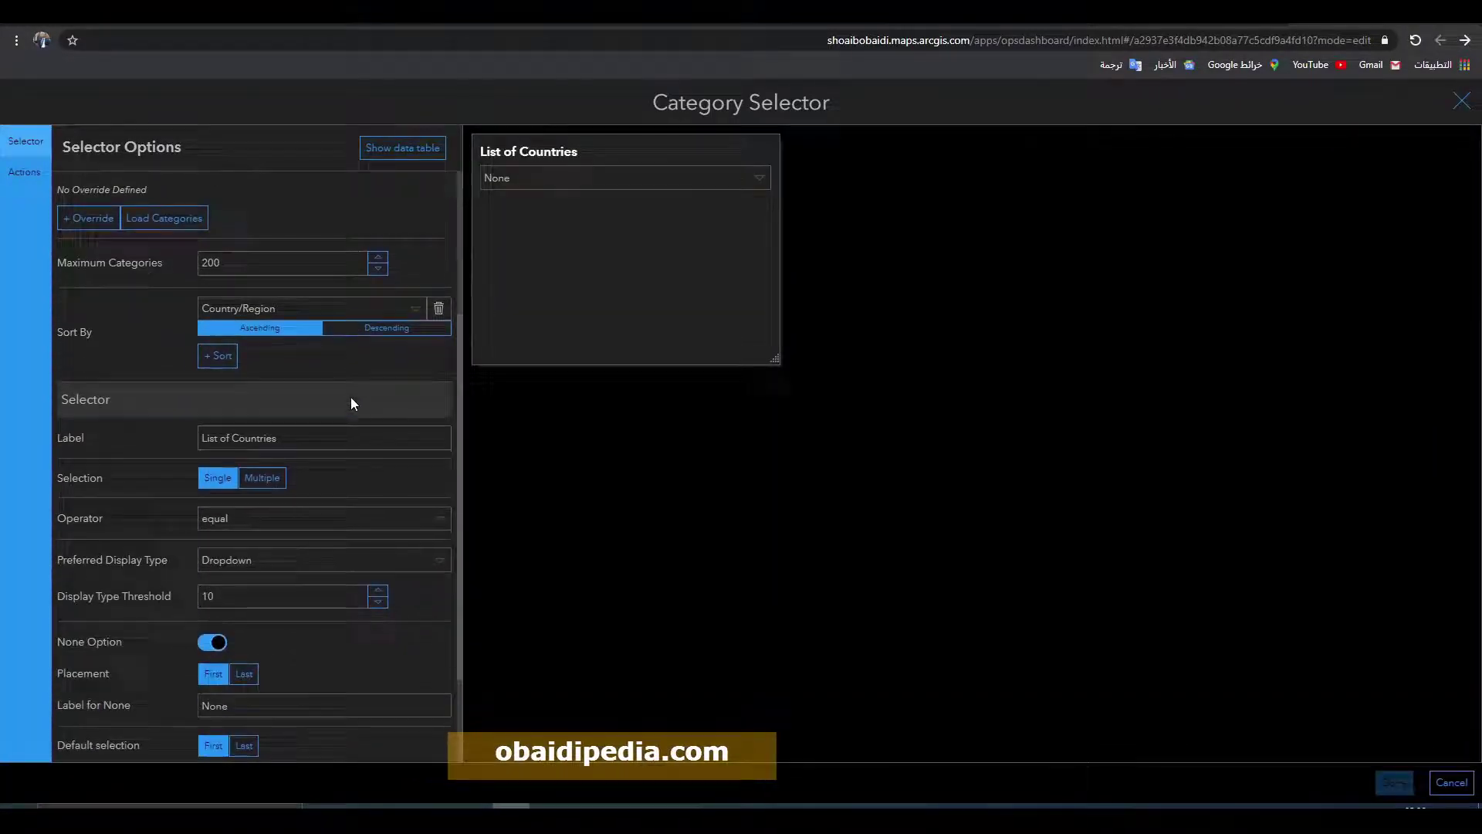
click(263, 478)
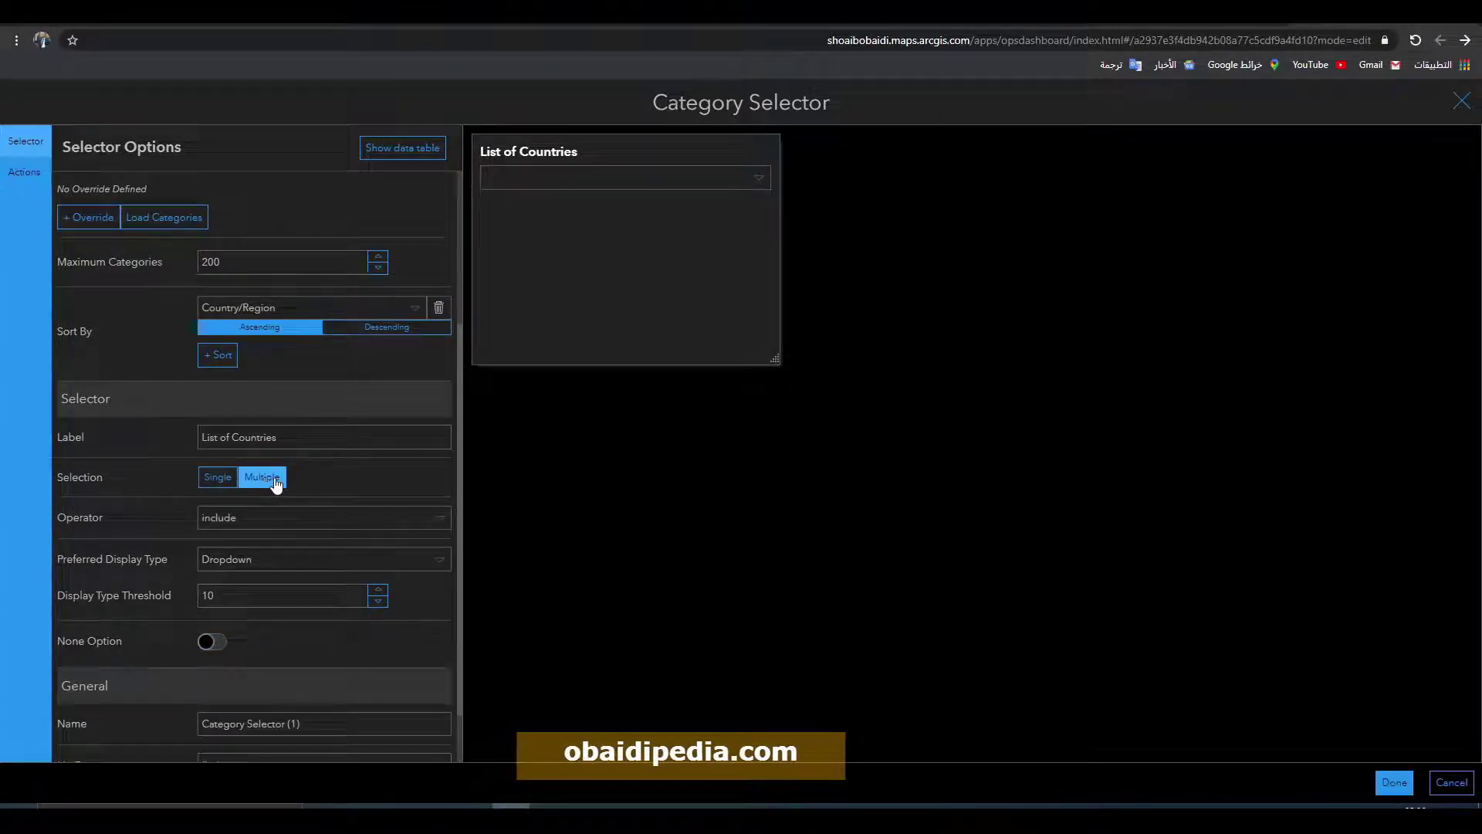
click(1397, 782)
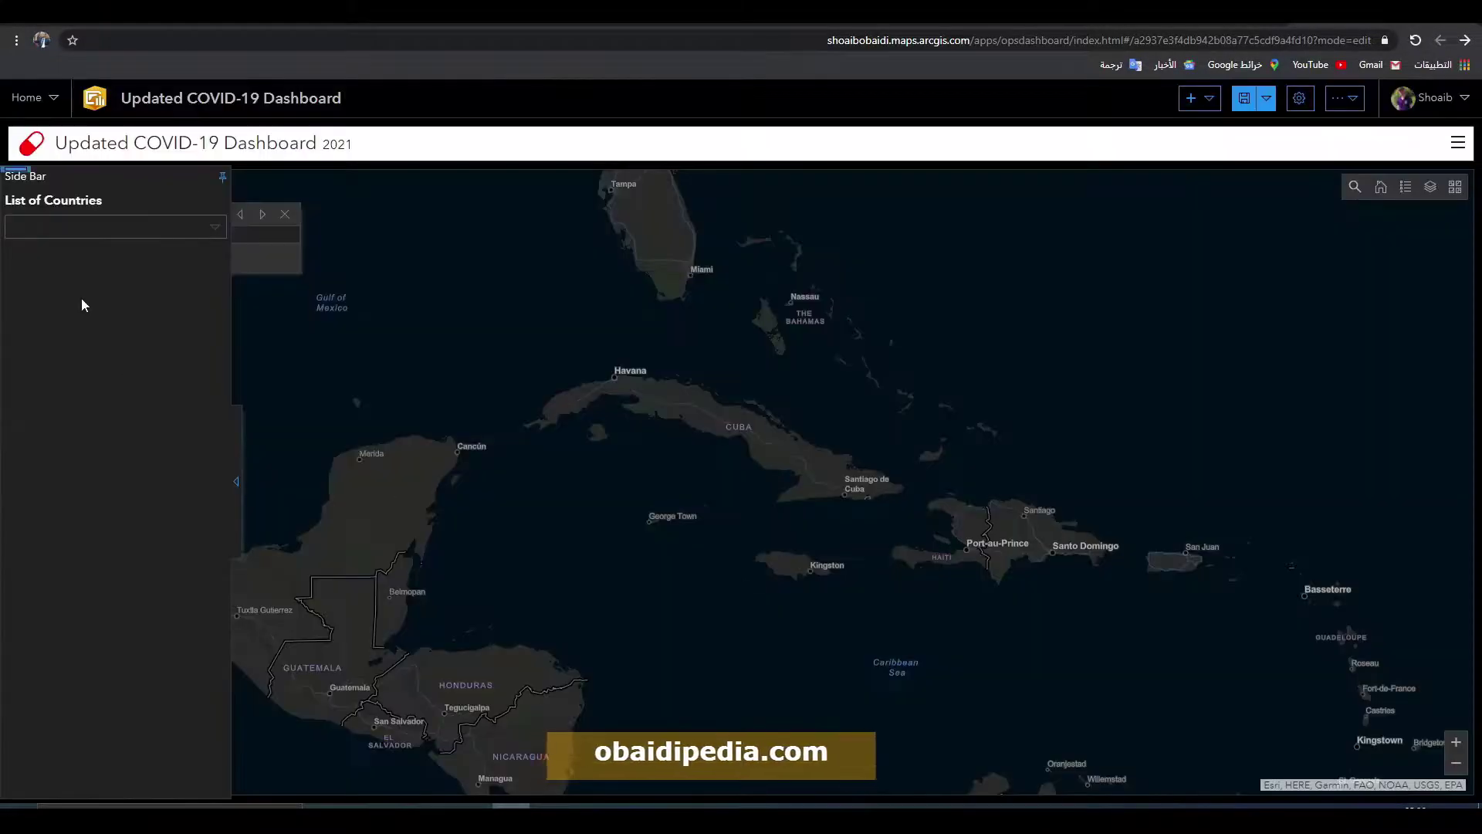
Step: Select China and US in the List of Countries dropdown
click(91, 227)
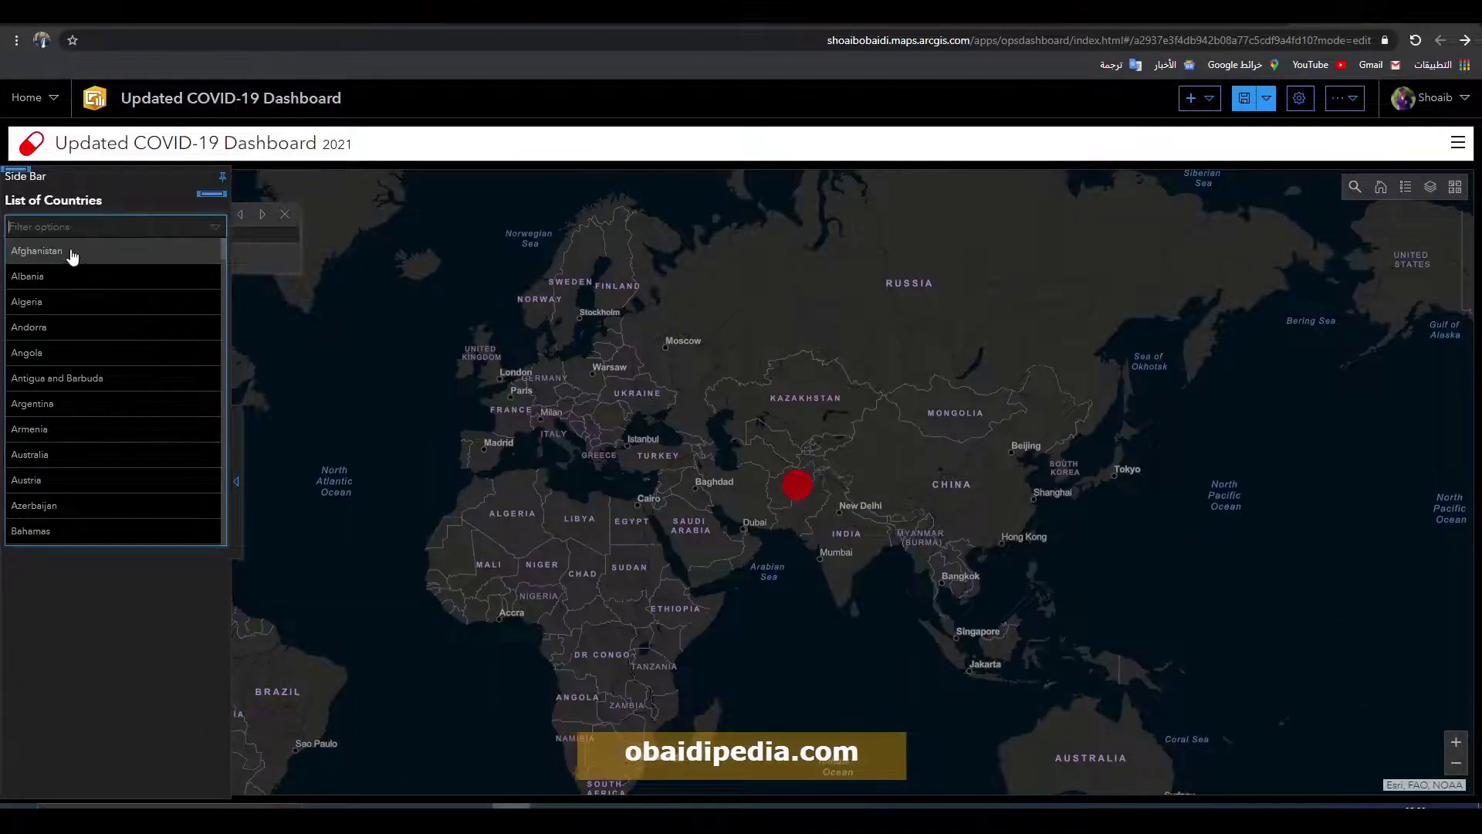
scroll(74, 407, down, 8)
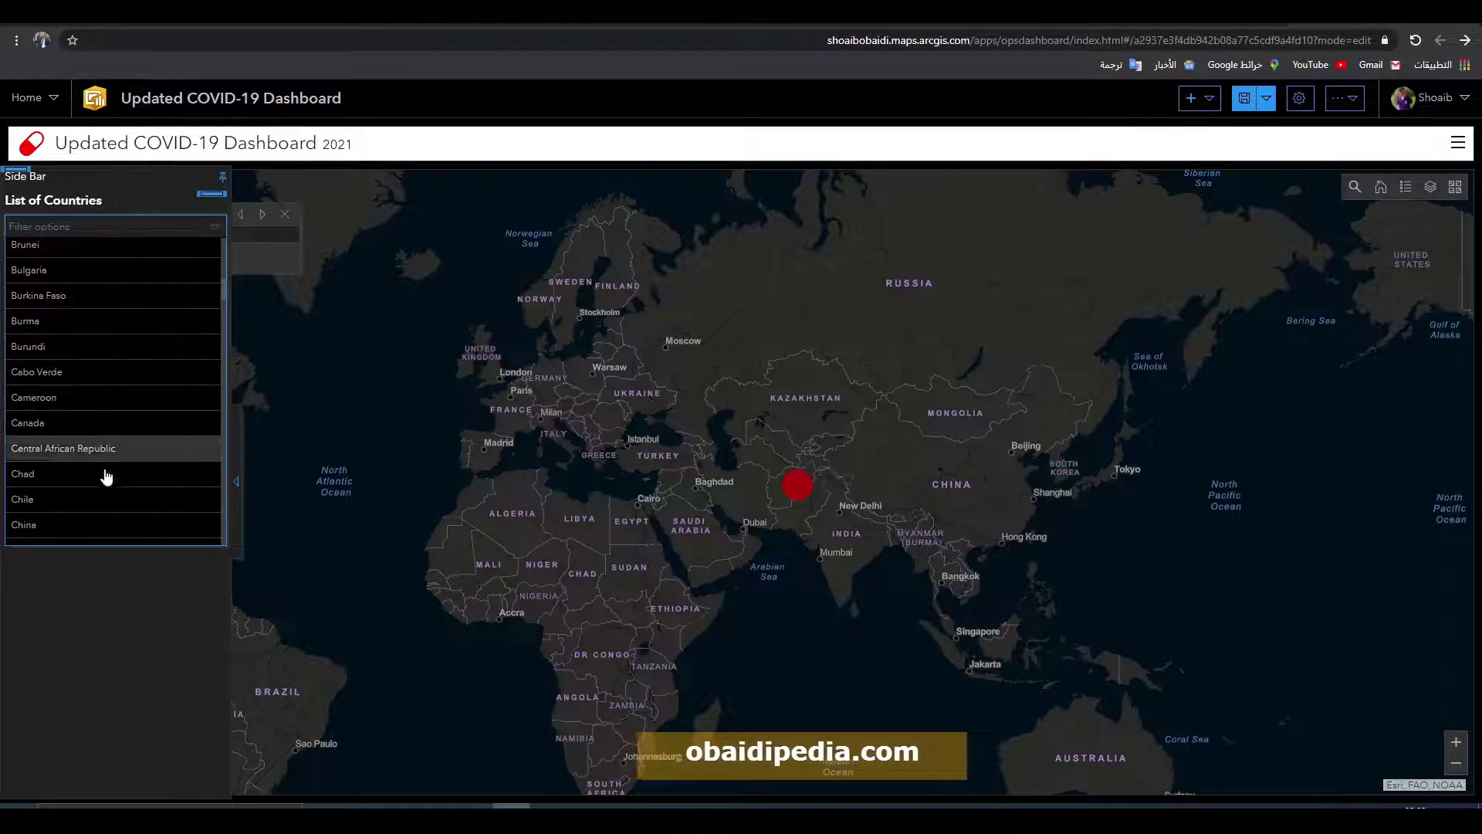
click(63, 527)
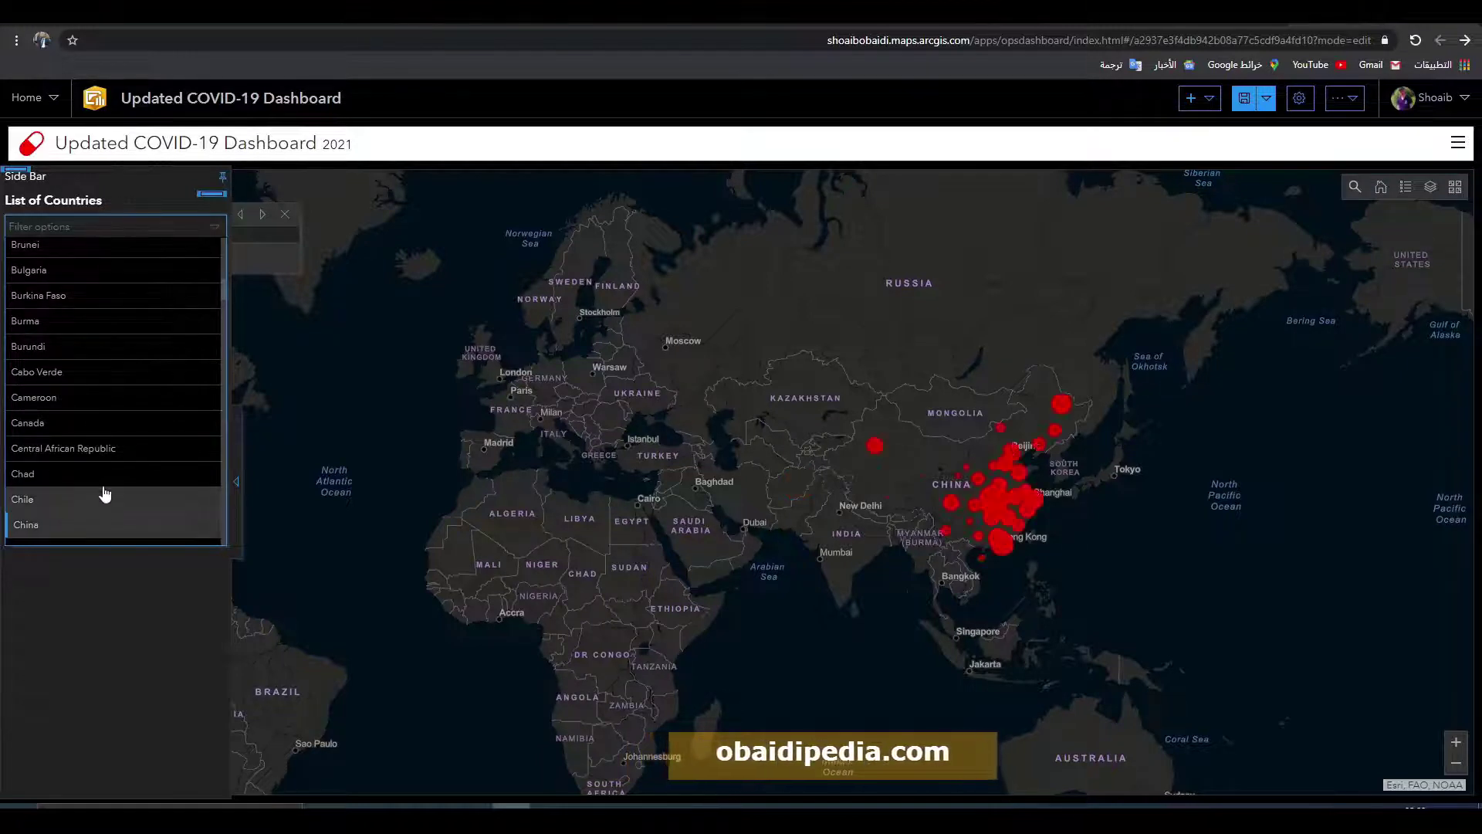
scroll(104, 494, down, 4)
scroll(111, 480, down, 4)
scroll(111, 478, down, 20)
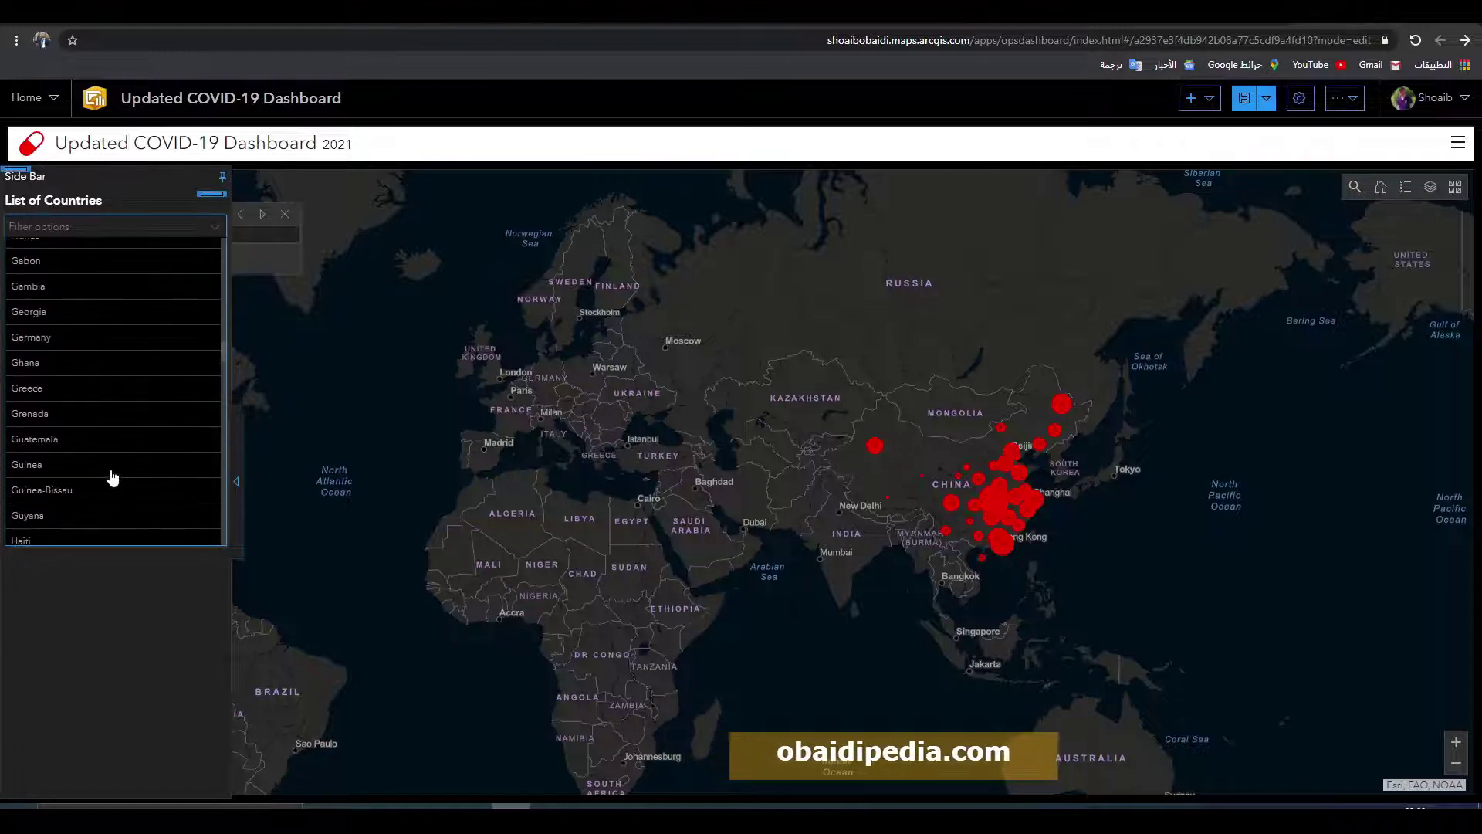
scroll(112, 471, down, 10)
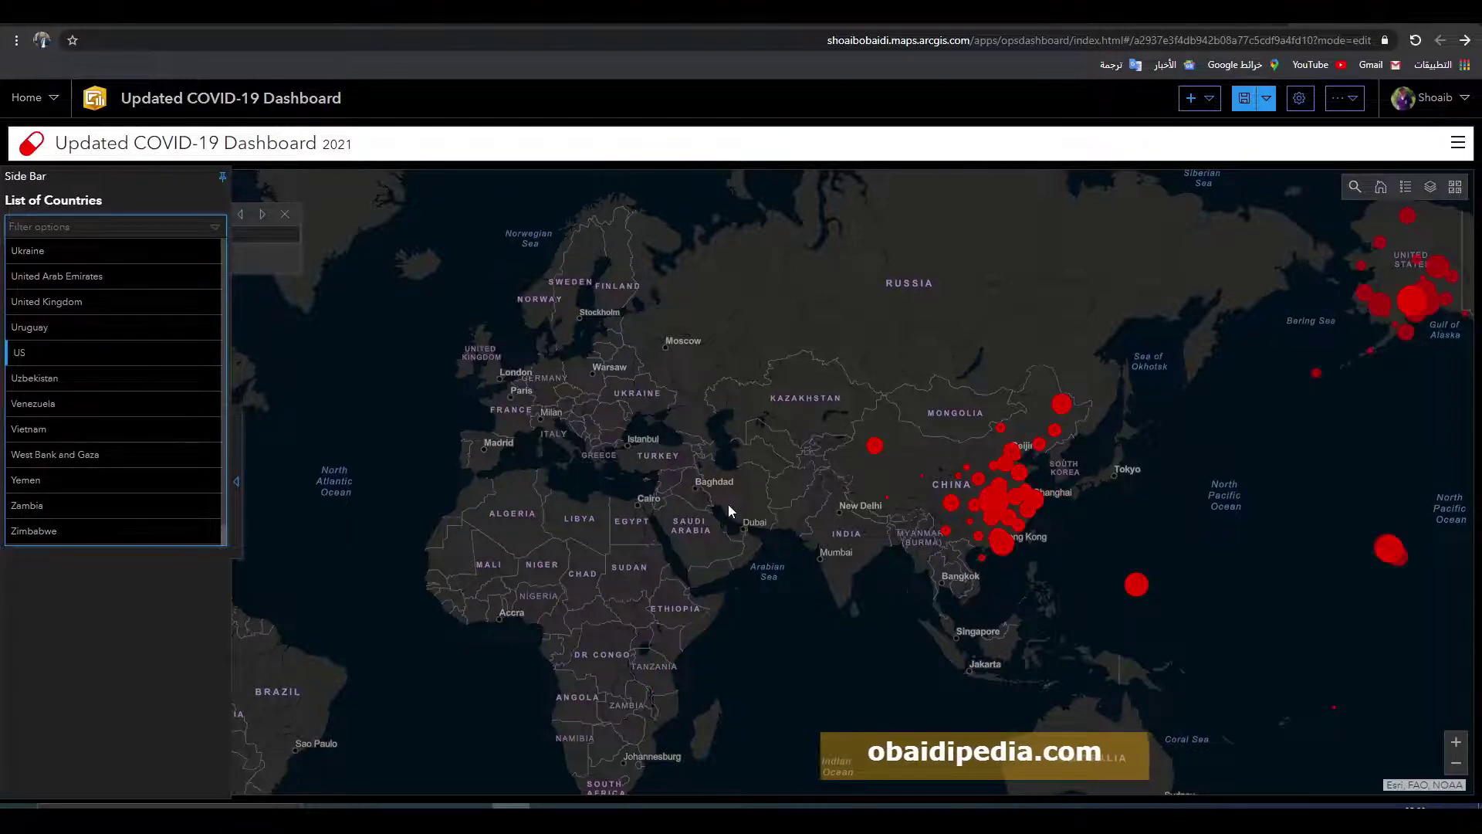
scroll(812, 511, down, 2)
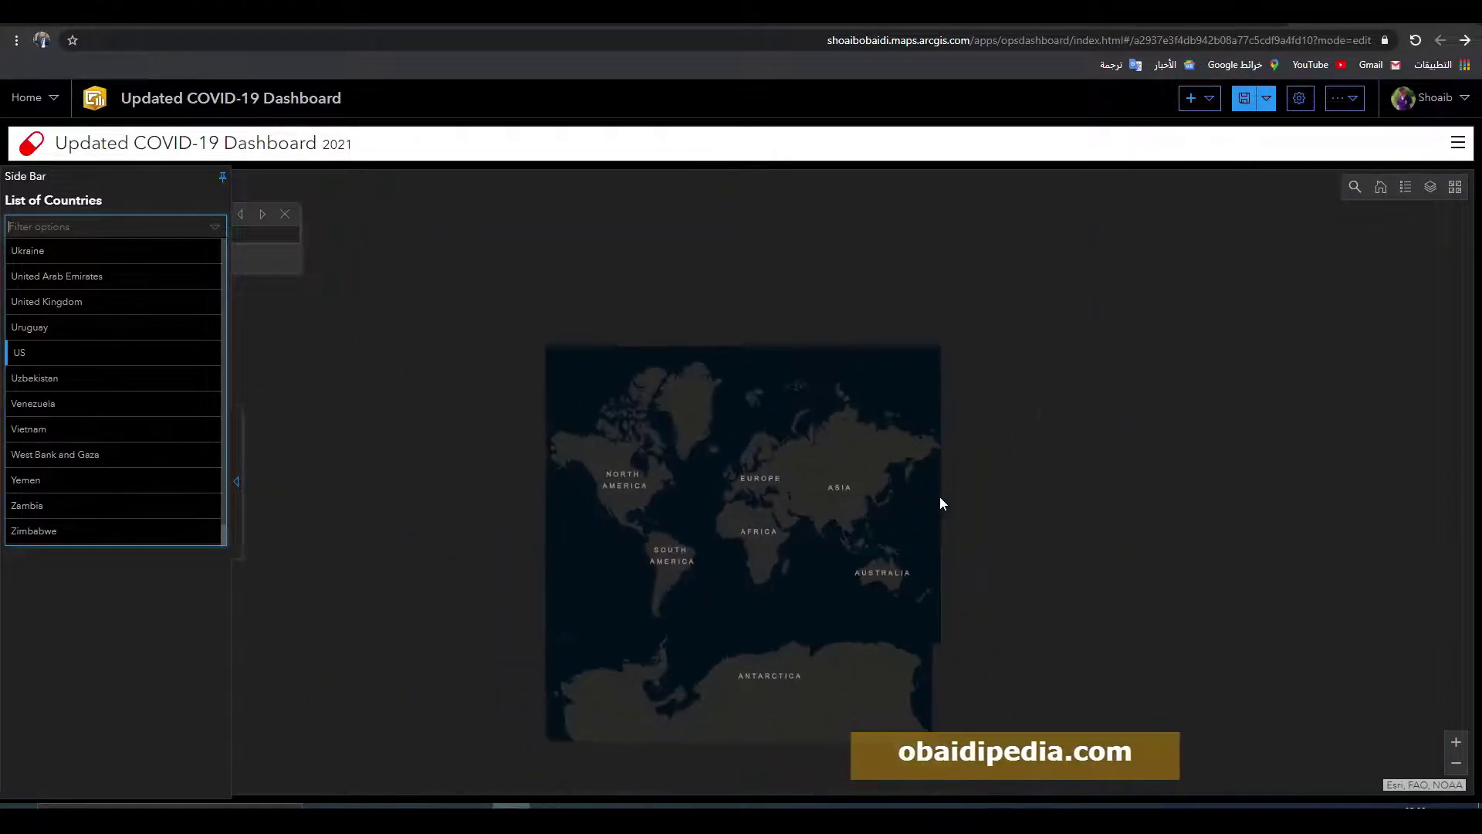
Step: Pan the map to check the filtered China and US case markers
drag(726, 566, 878, 540)
scroll(852, 568, up, 1)
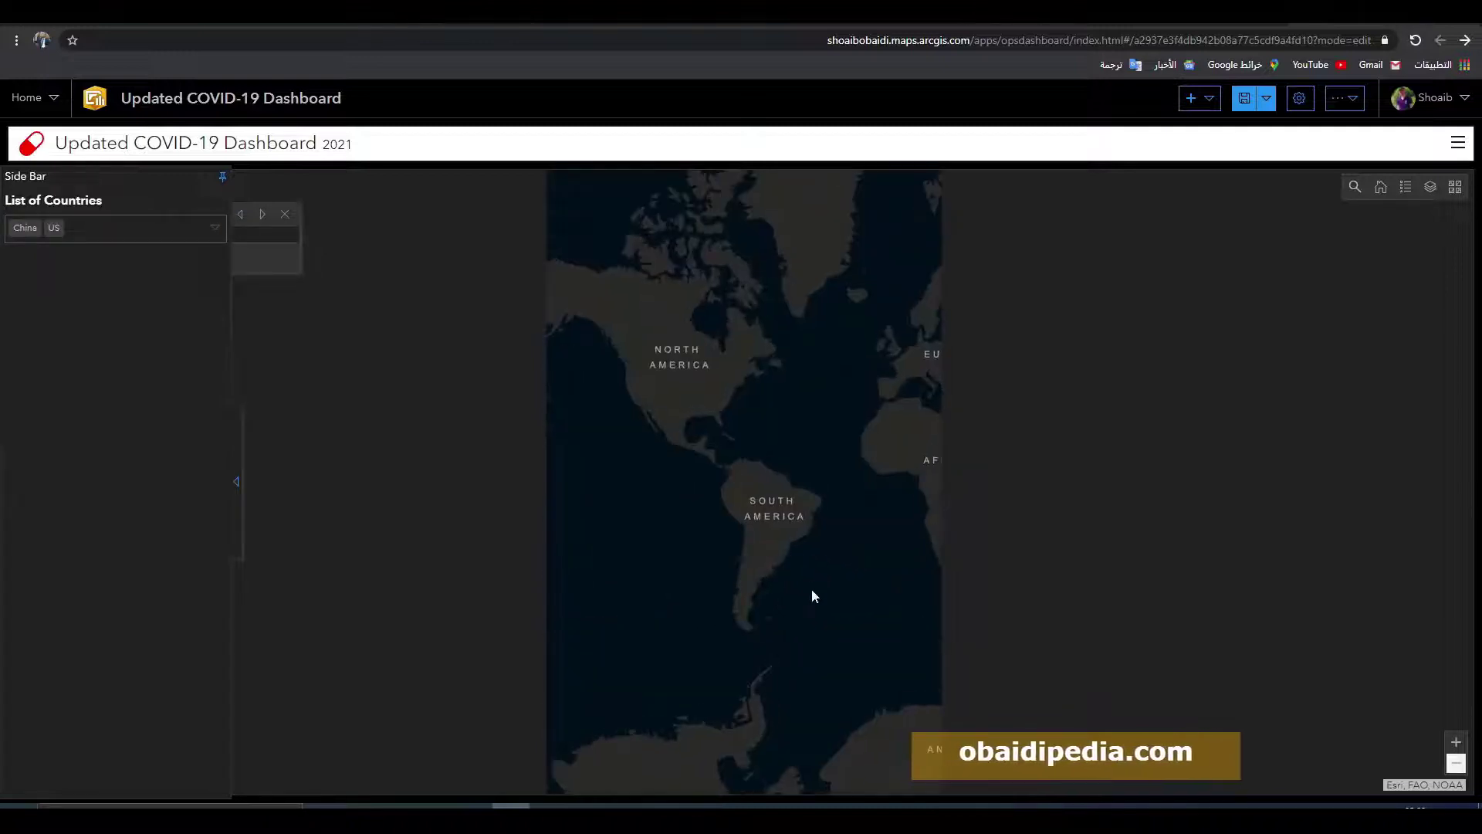
drag(883, 639, 993, 672)
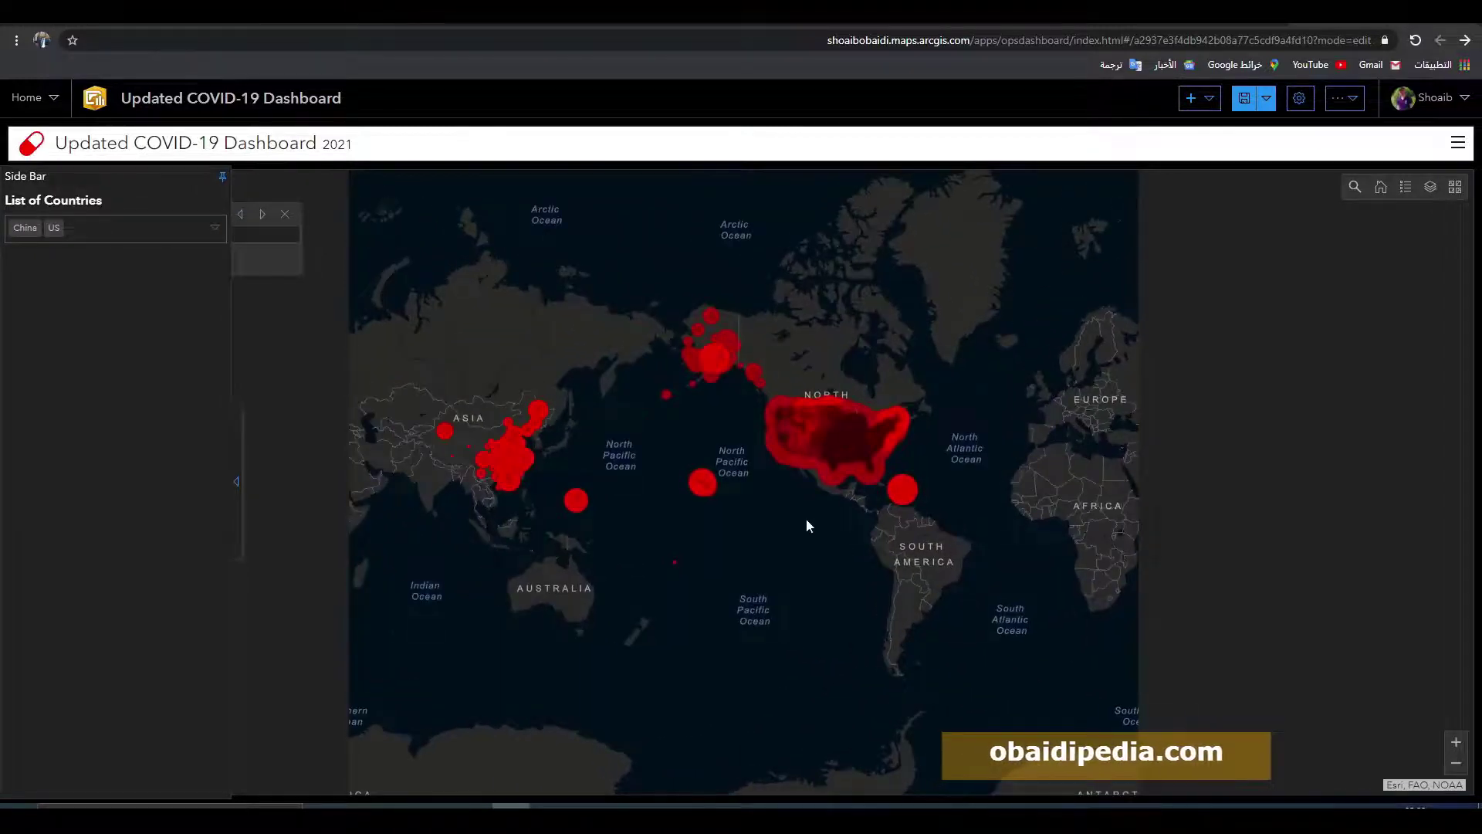
scroll(810, 518, up, 1)
drag(826, 530, 817, 593)
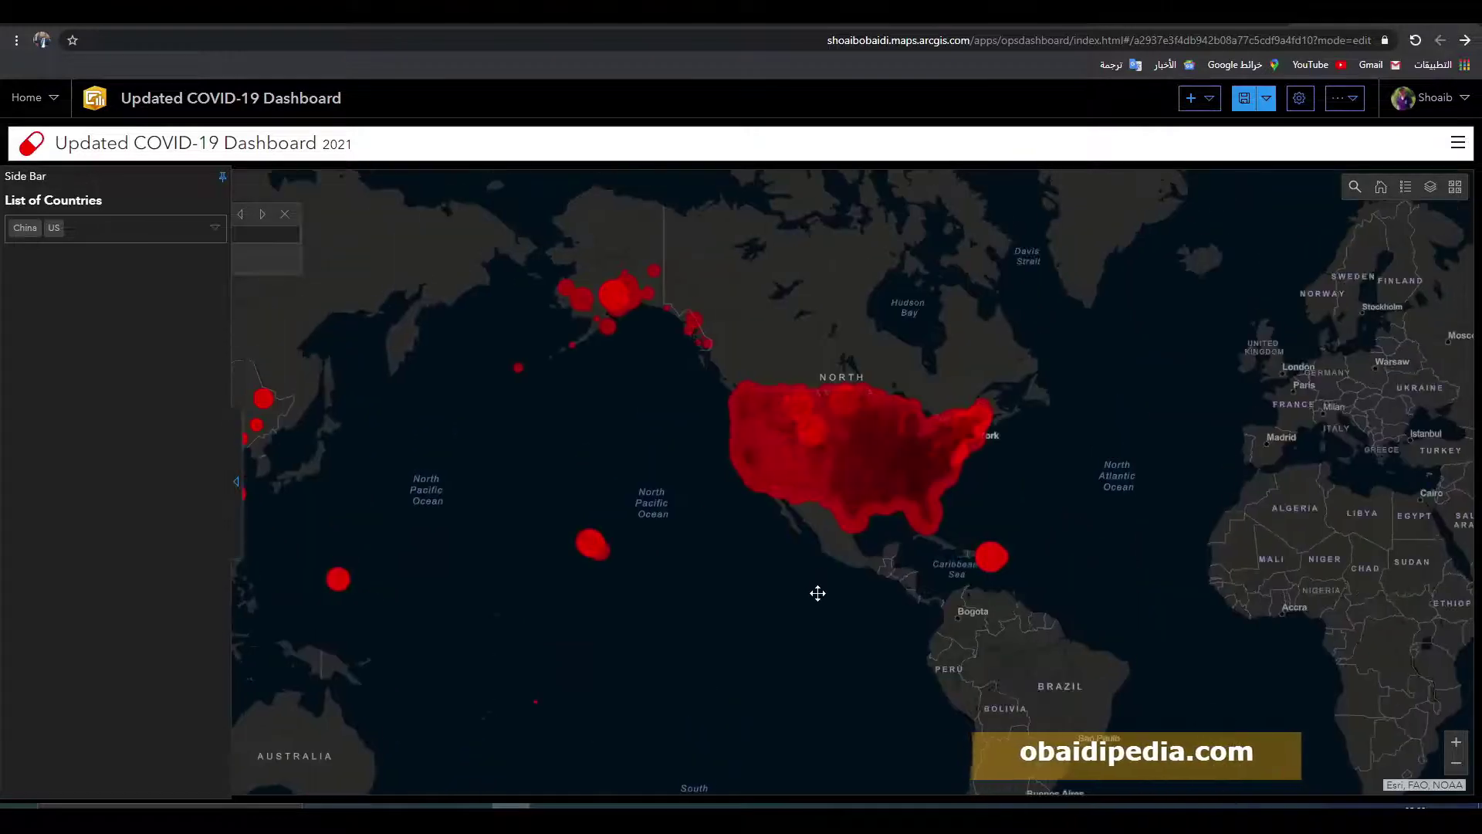
drag(996, 497, 456, 303)
drag(1124, 408, 662, 539)
drag(800, 509, 612, 529)
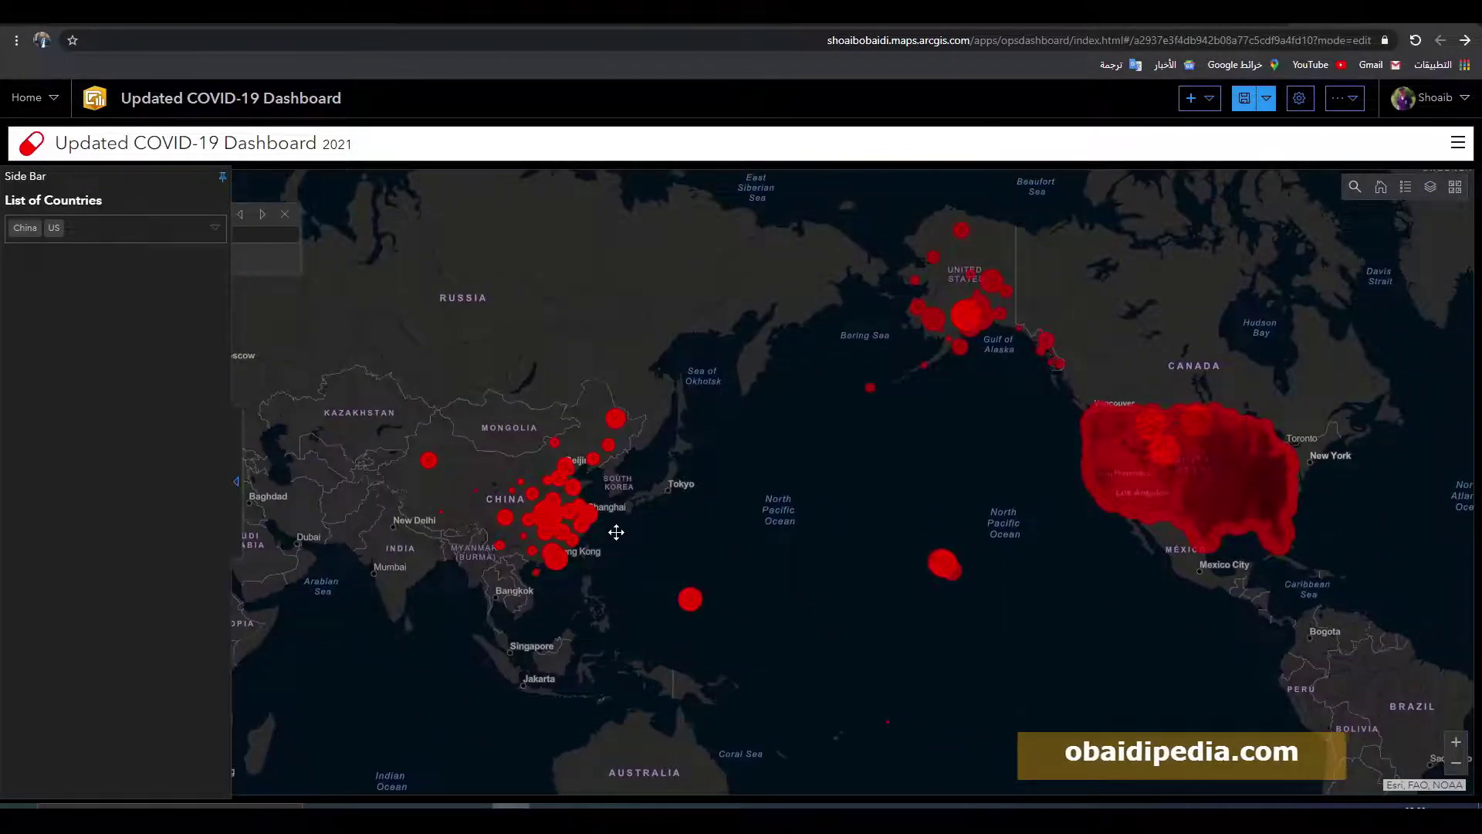
click(216, 228)
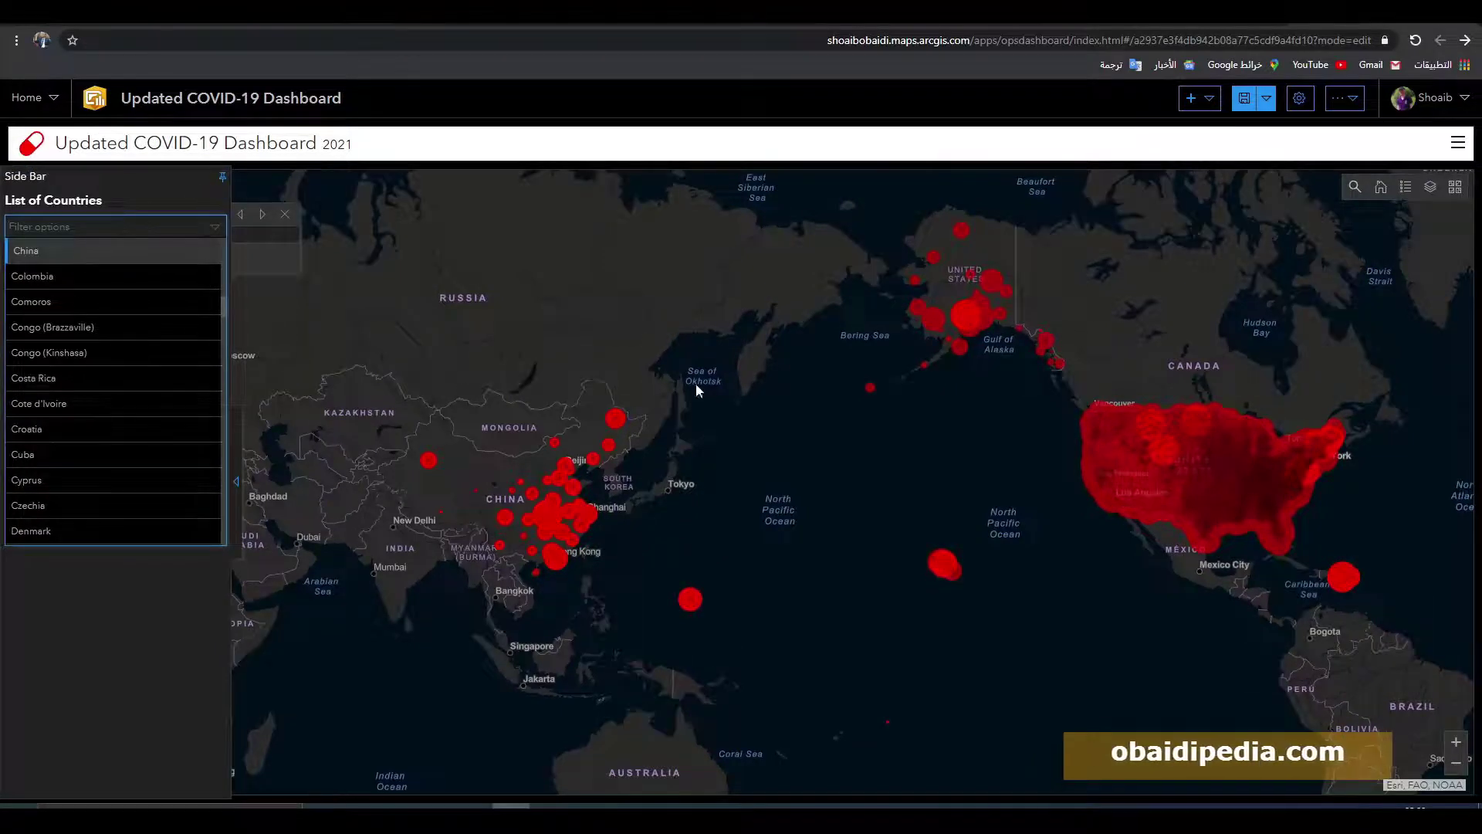
drag(1036, 479, 477, 486)
drag(1186, 457, 684, 453)
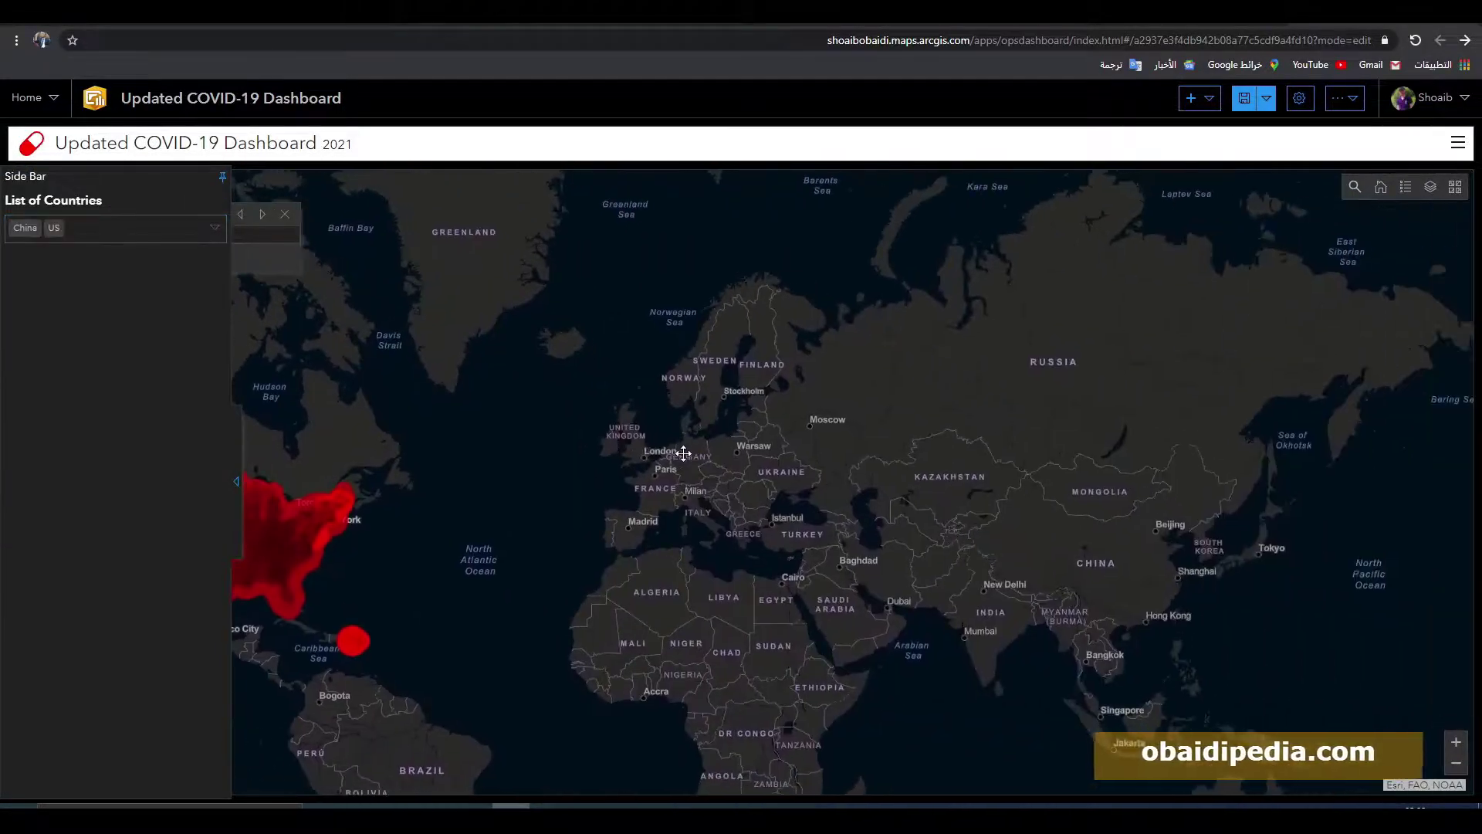
drag(1067, 392, 963, 410)
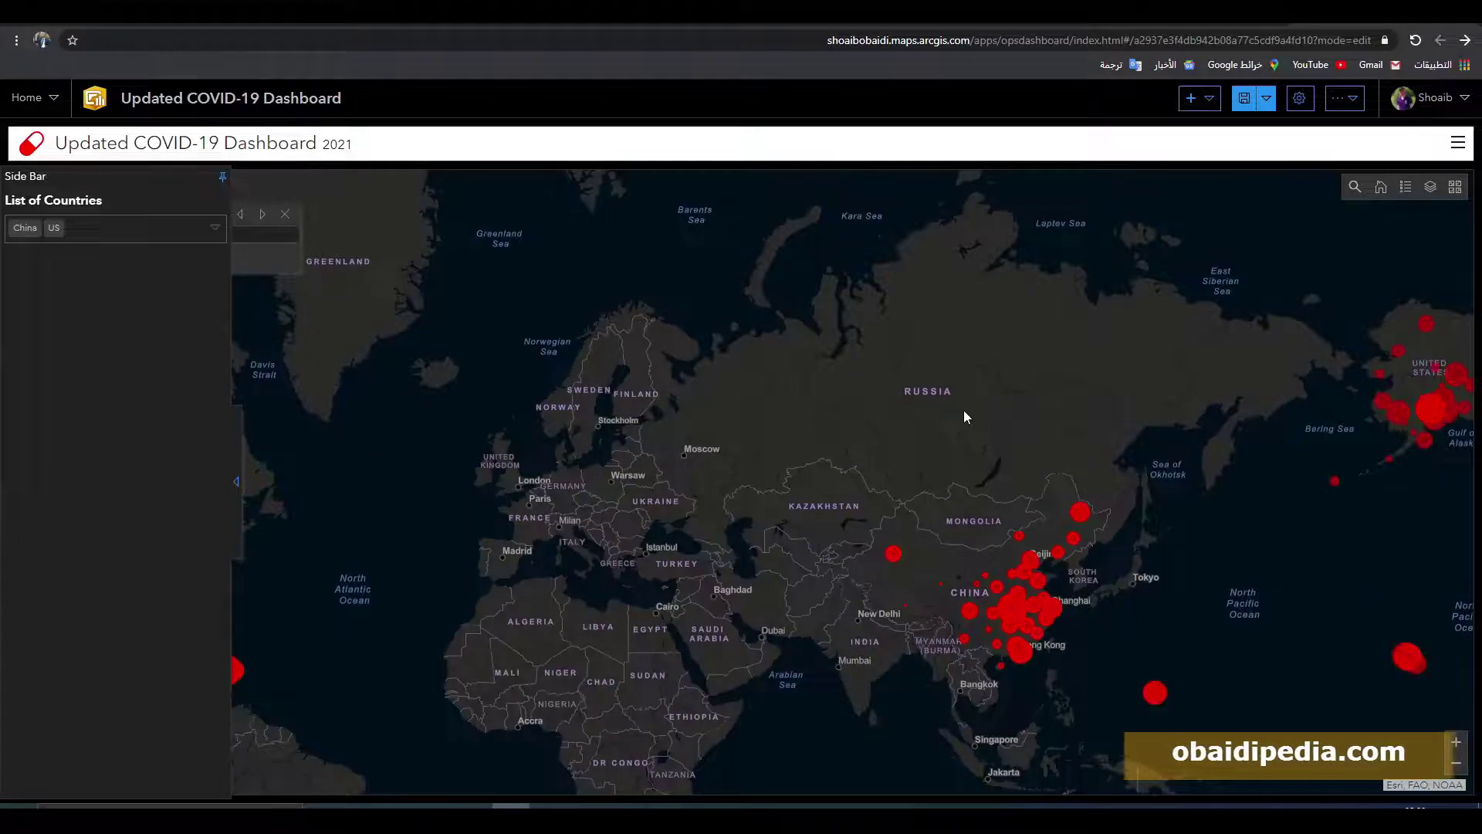
click(216, 230)
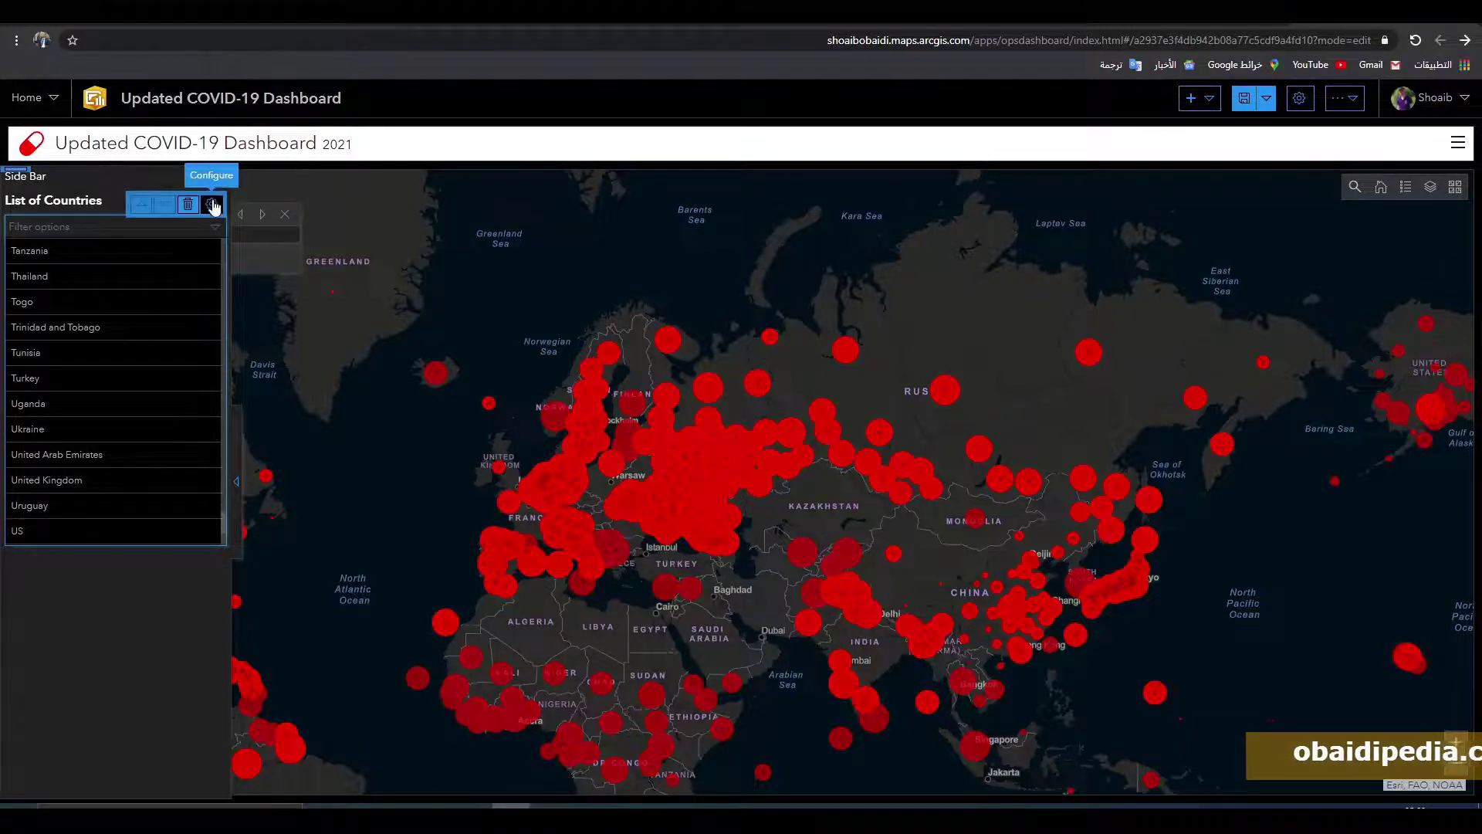
Step: Set the country selector's Selection back to Single
click(213, 205)
click(217, 708)
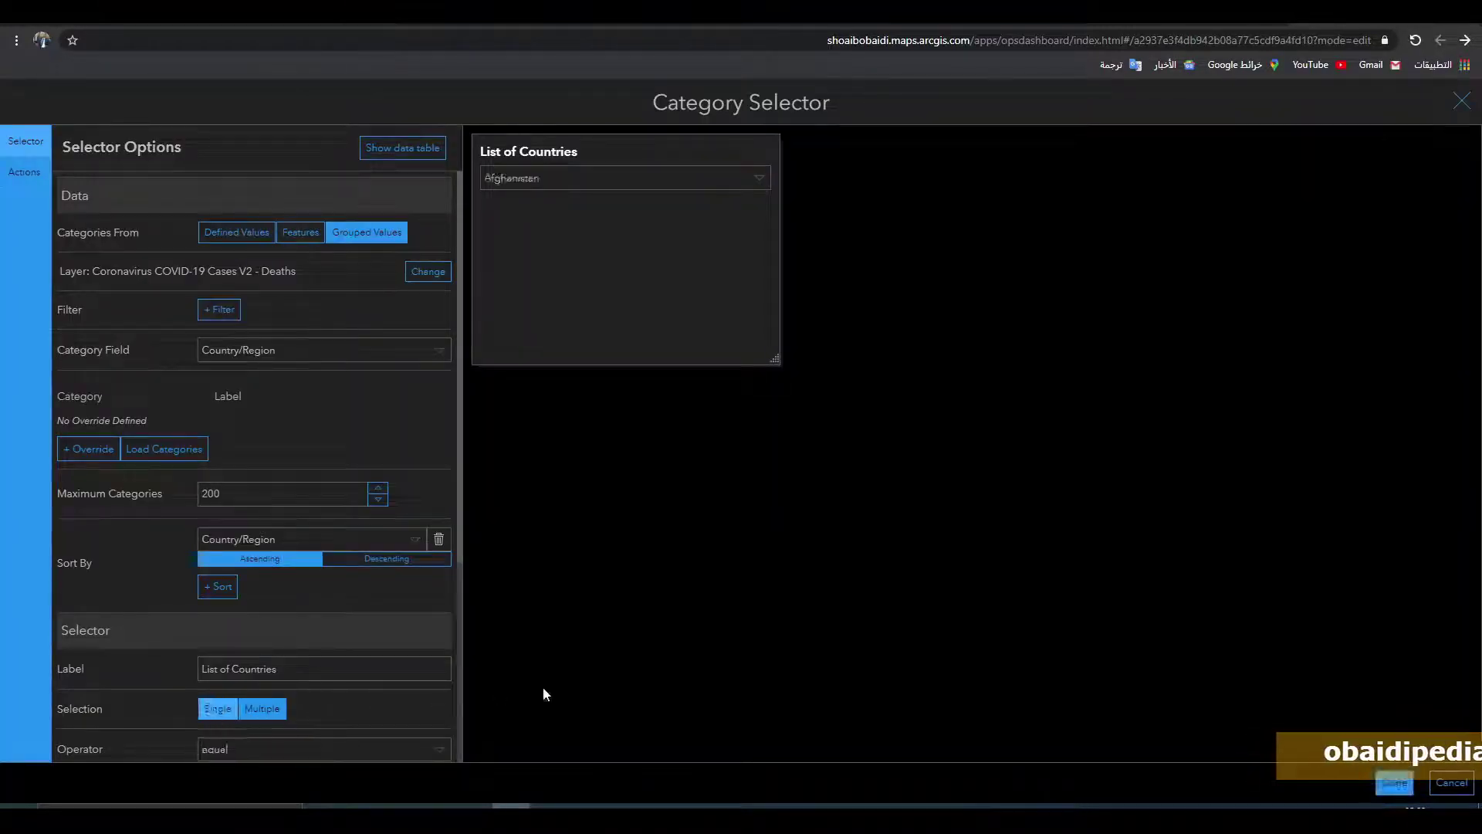
click(1394, 783)
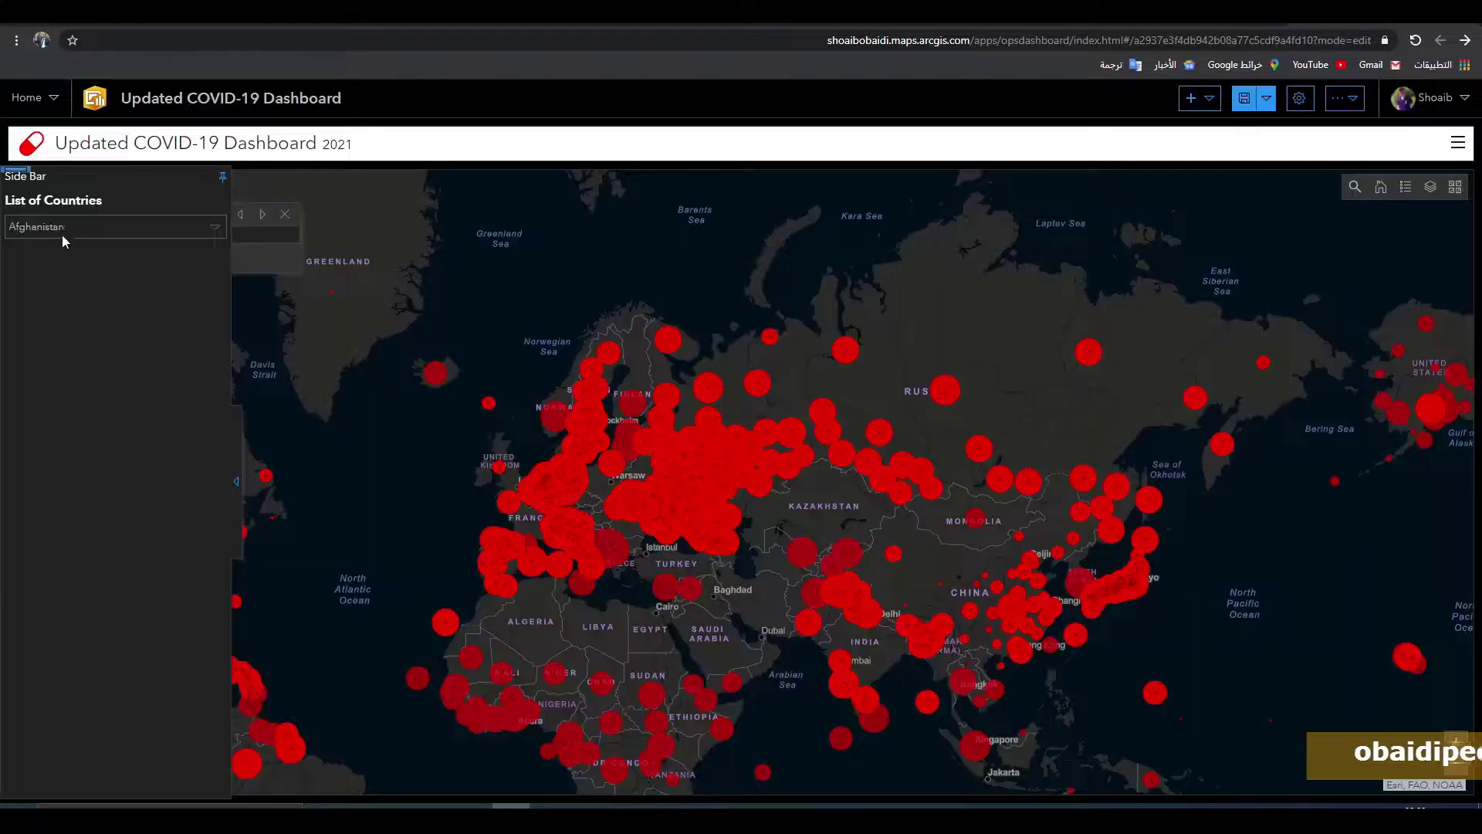
Step: Check the List of Countries filter: with Afghanistan chosen, only its case circle remains on the map
click(90, 228)
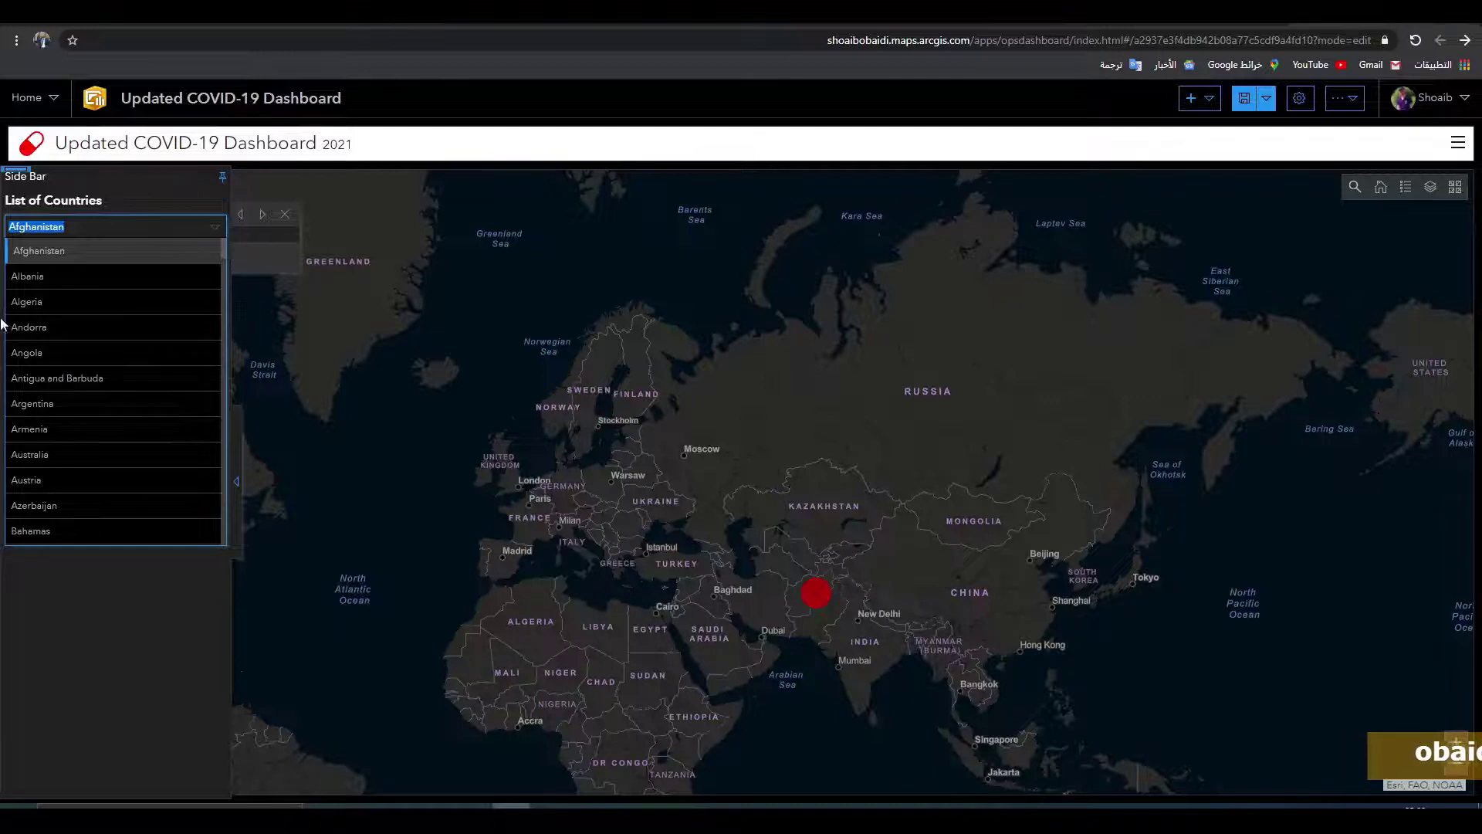
click(97, 589)
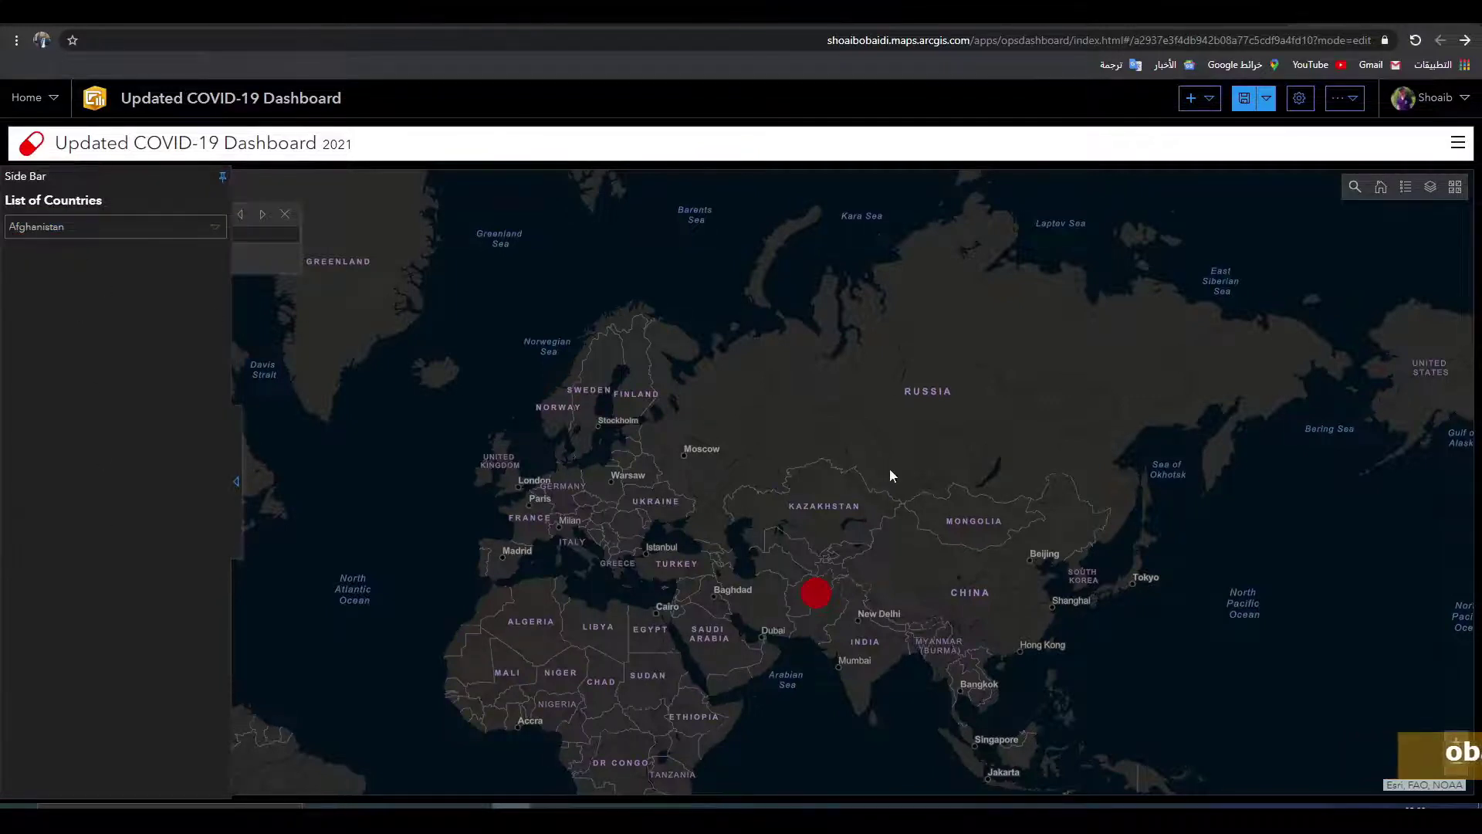
scroll(889, 468, down, 2)
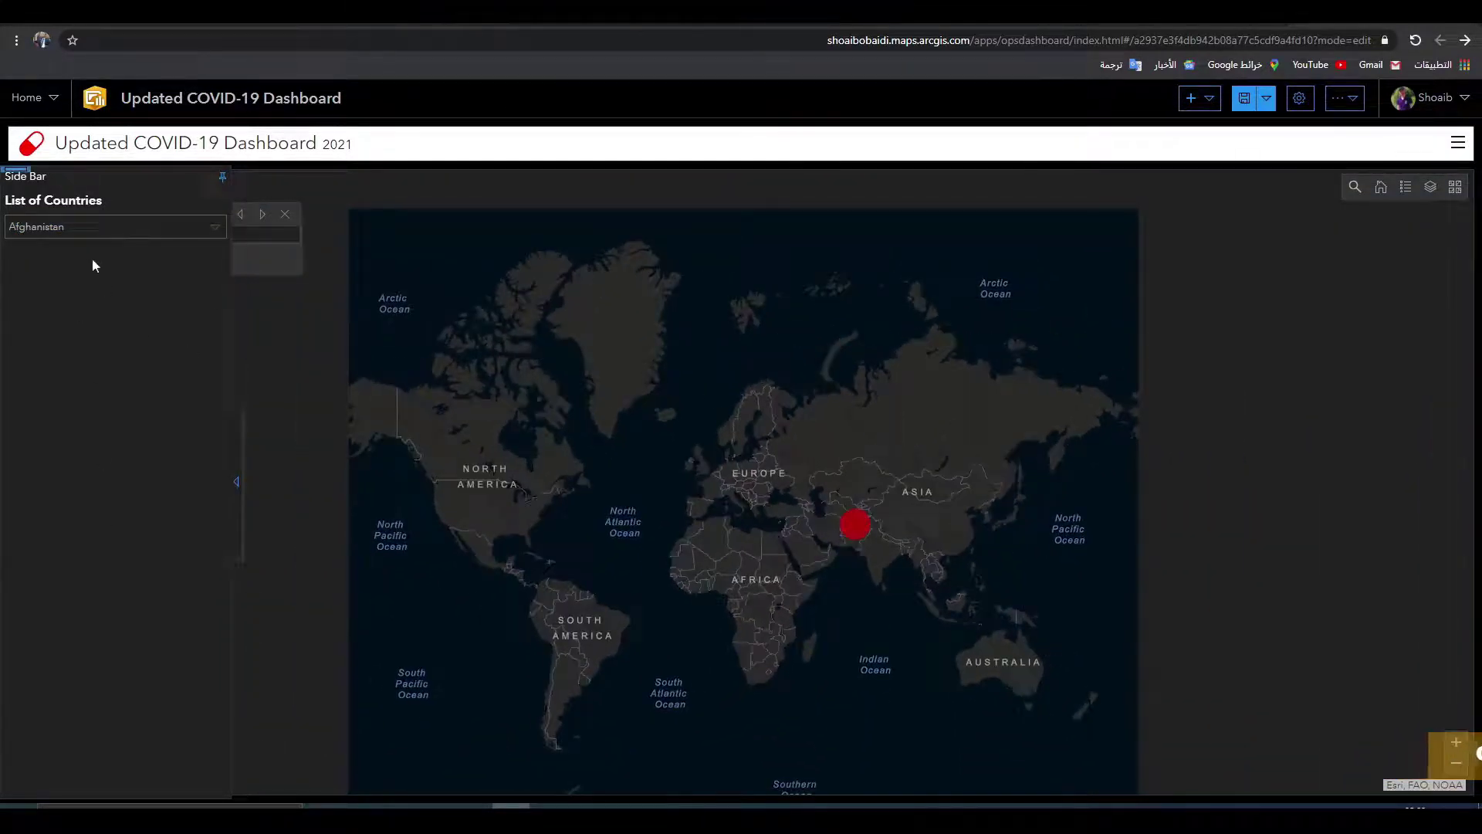
click(79, 222)
mouse_move(226, 260)
mouse_down()
mouse_move(222, 549)
mouse_move(225, 255)
mouse_up()
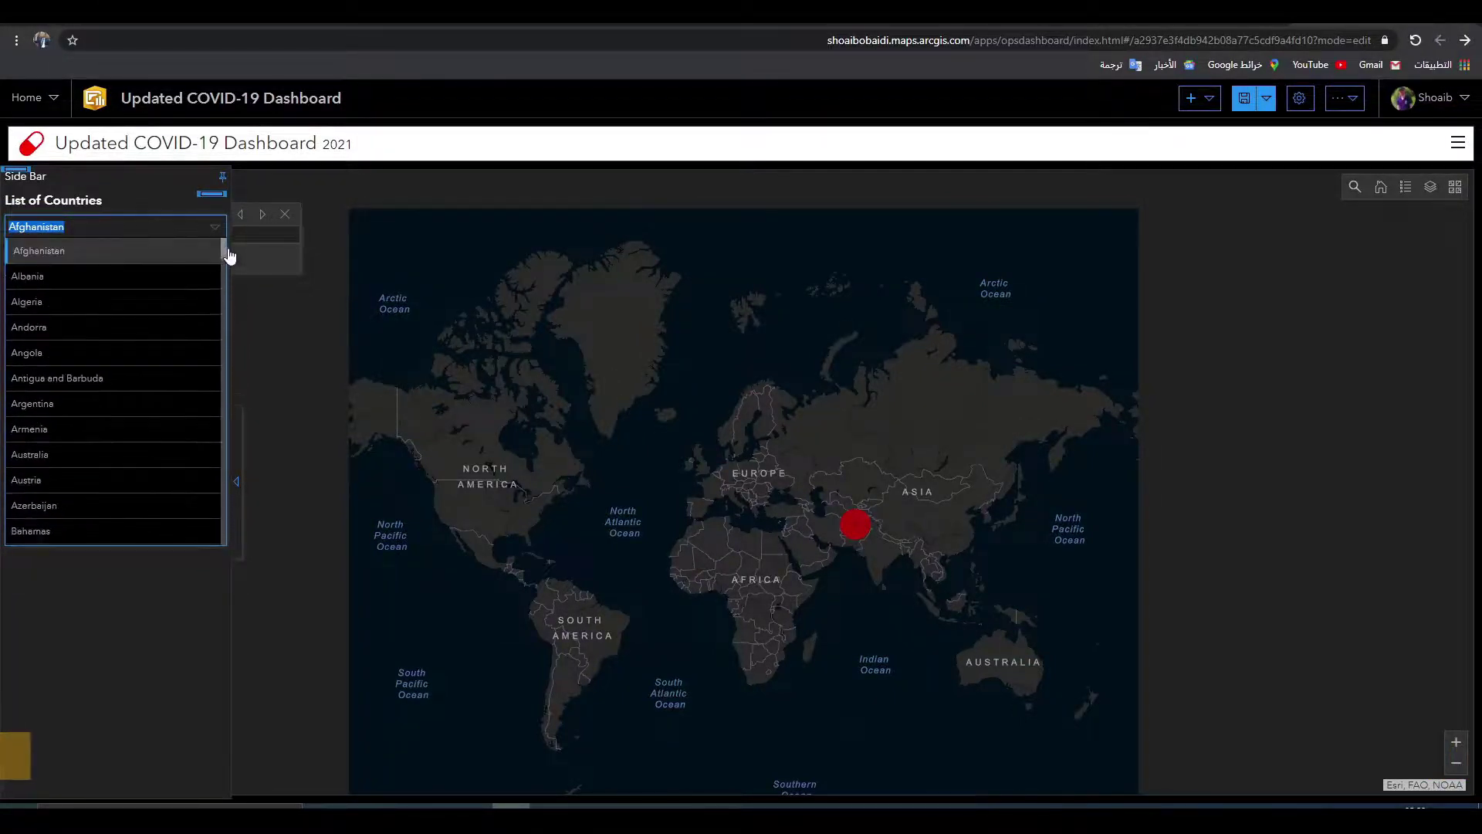
click(165, 616)
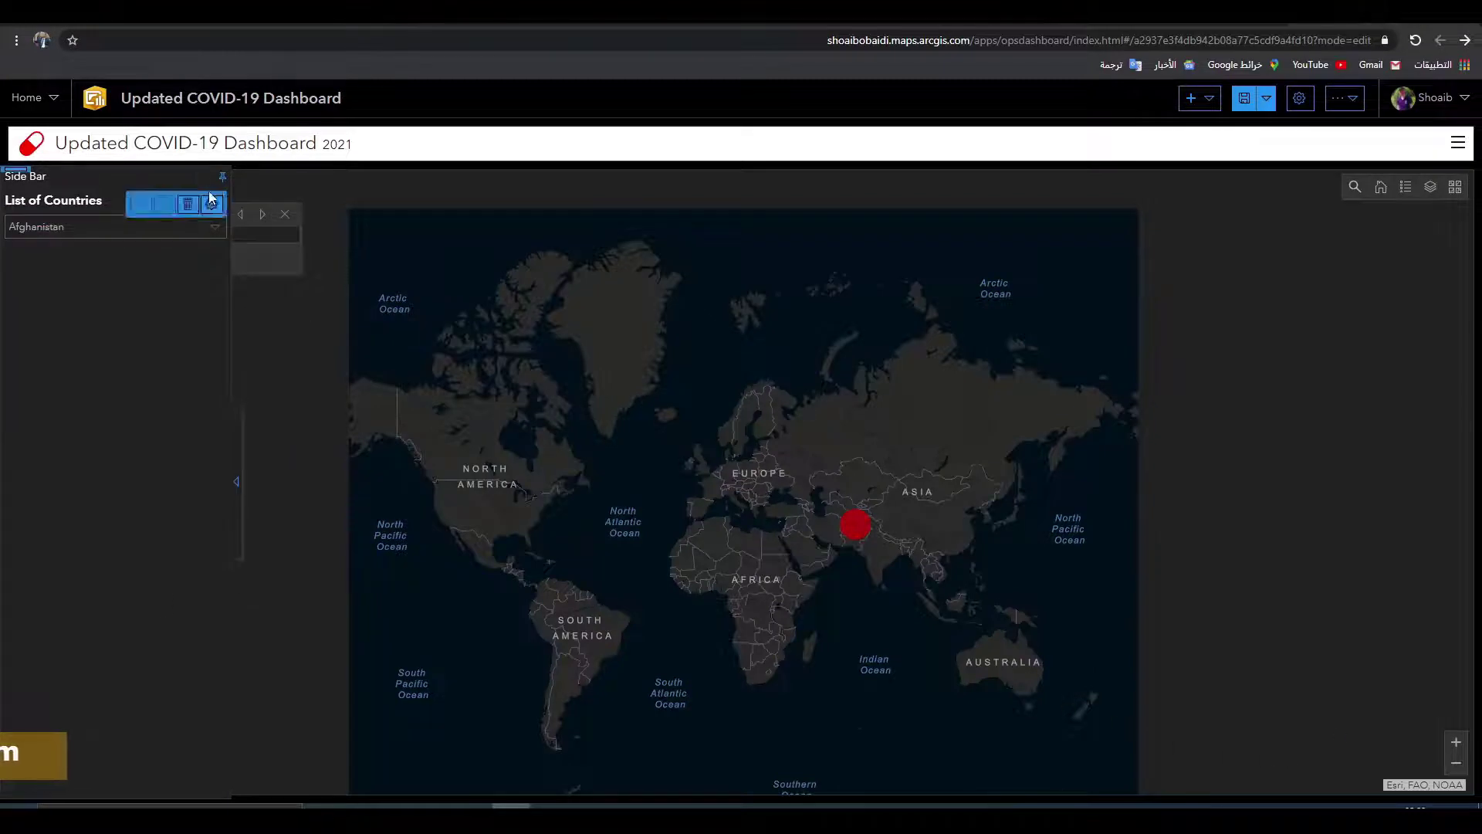
Step: Enable the country selector's None option, placed first, and apply the settings
click(211, 203)
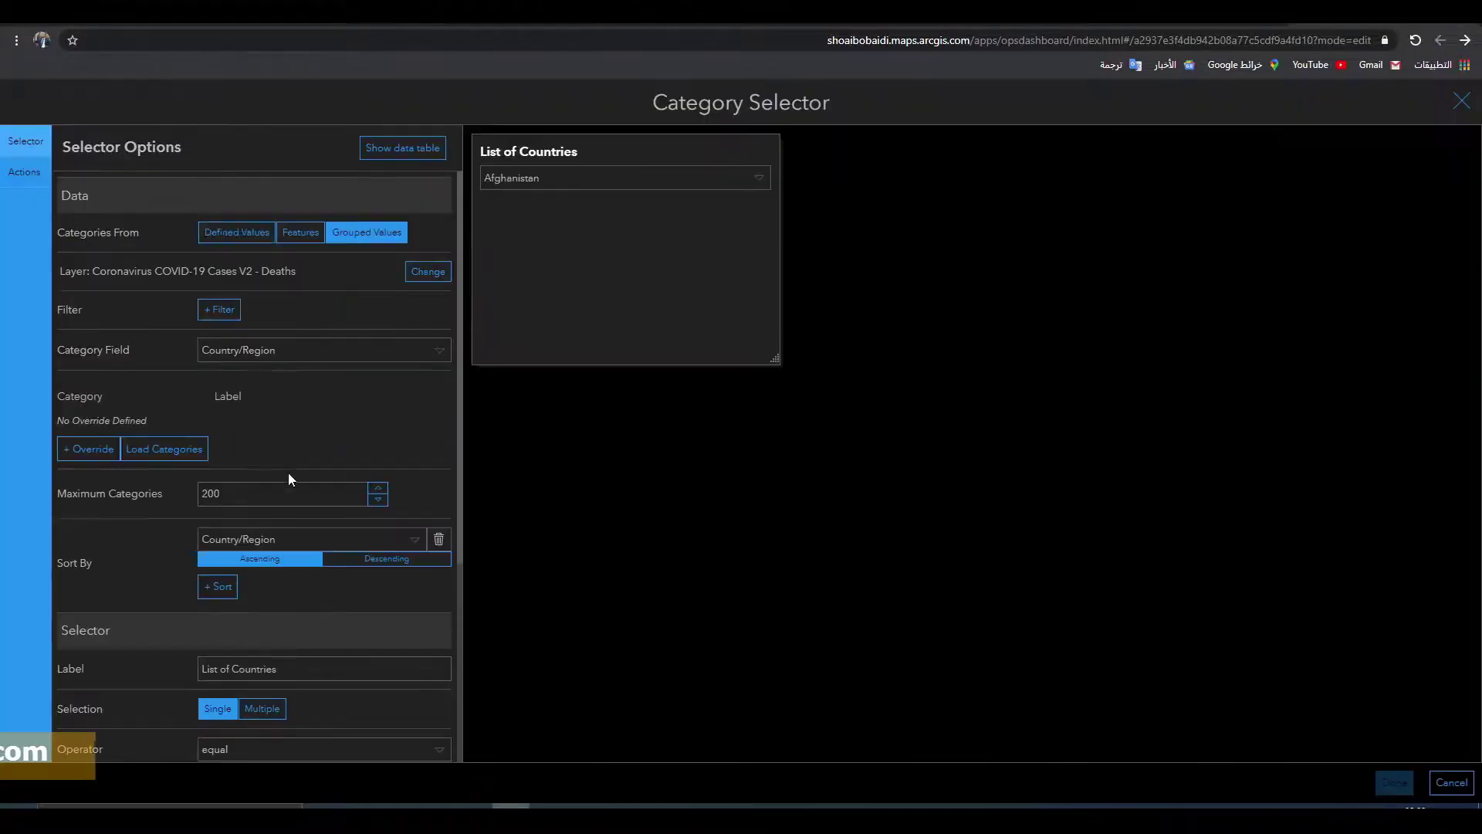
scroll(288, 473, down, 2)
scroll(288, 477, down, 1)
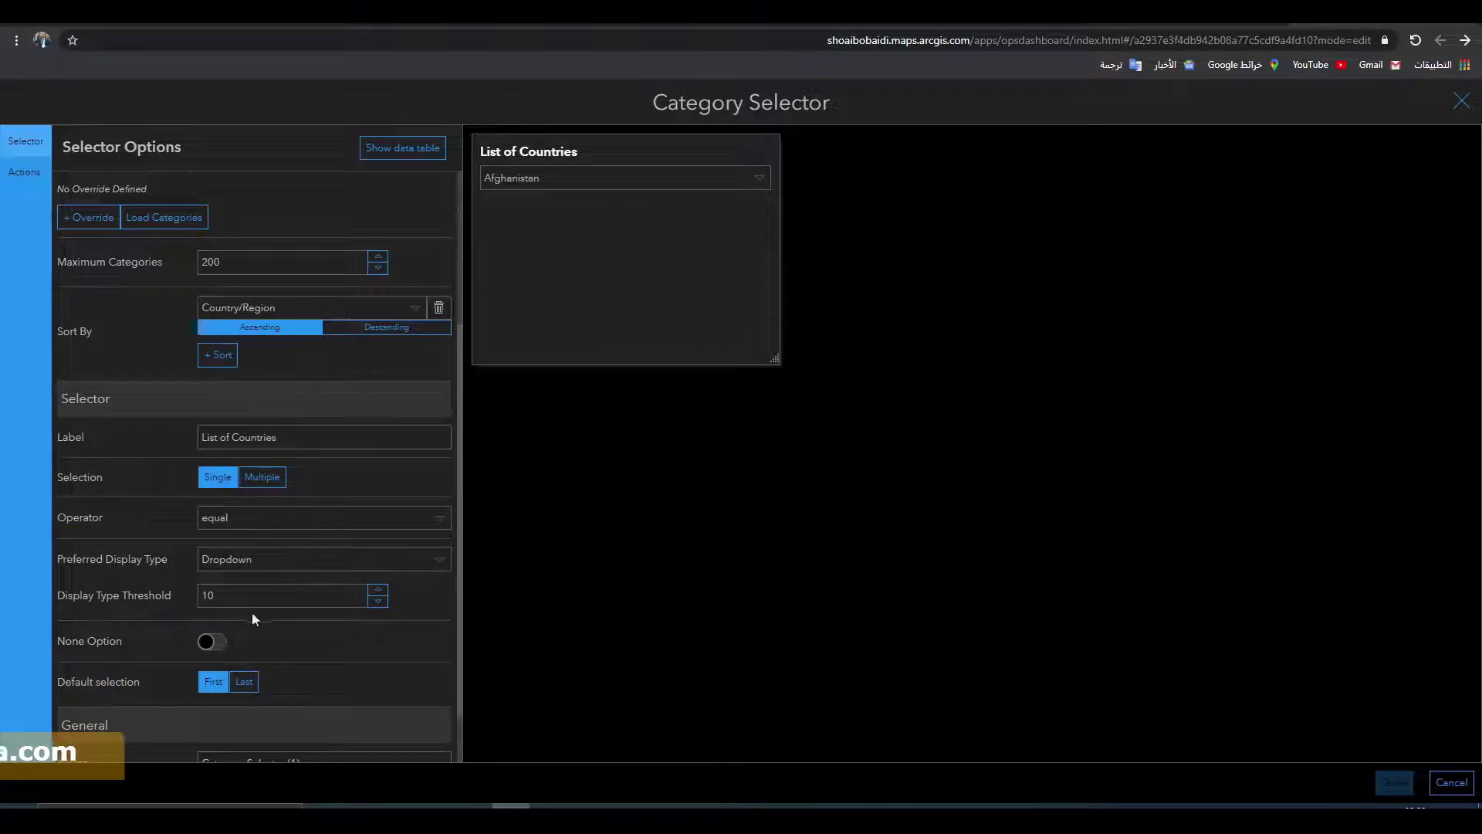
click(210, 645)
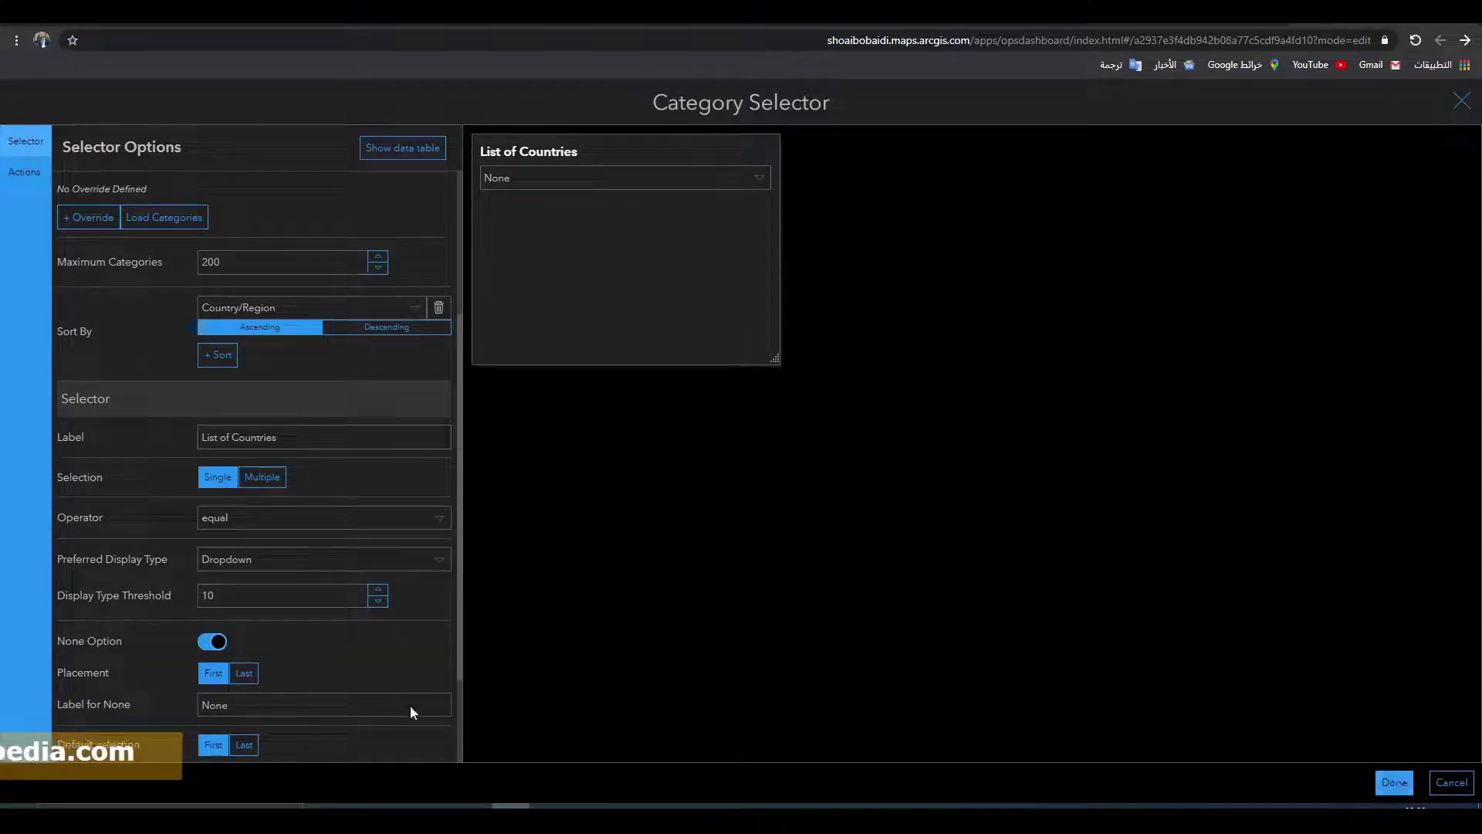
click(1376, 779)
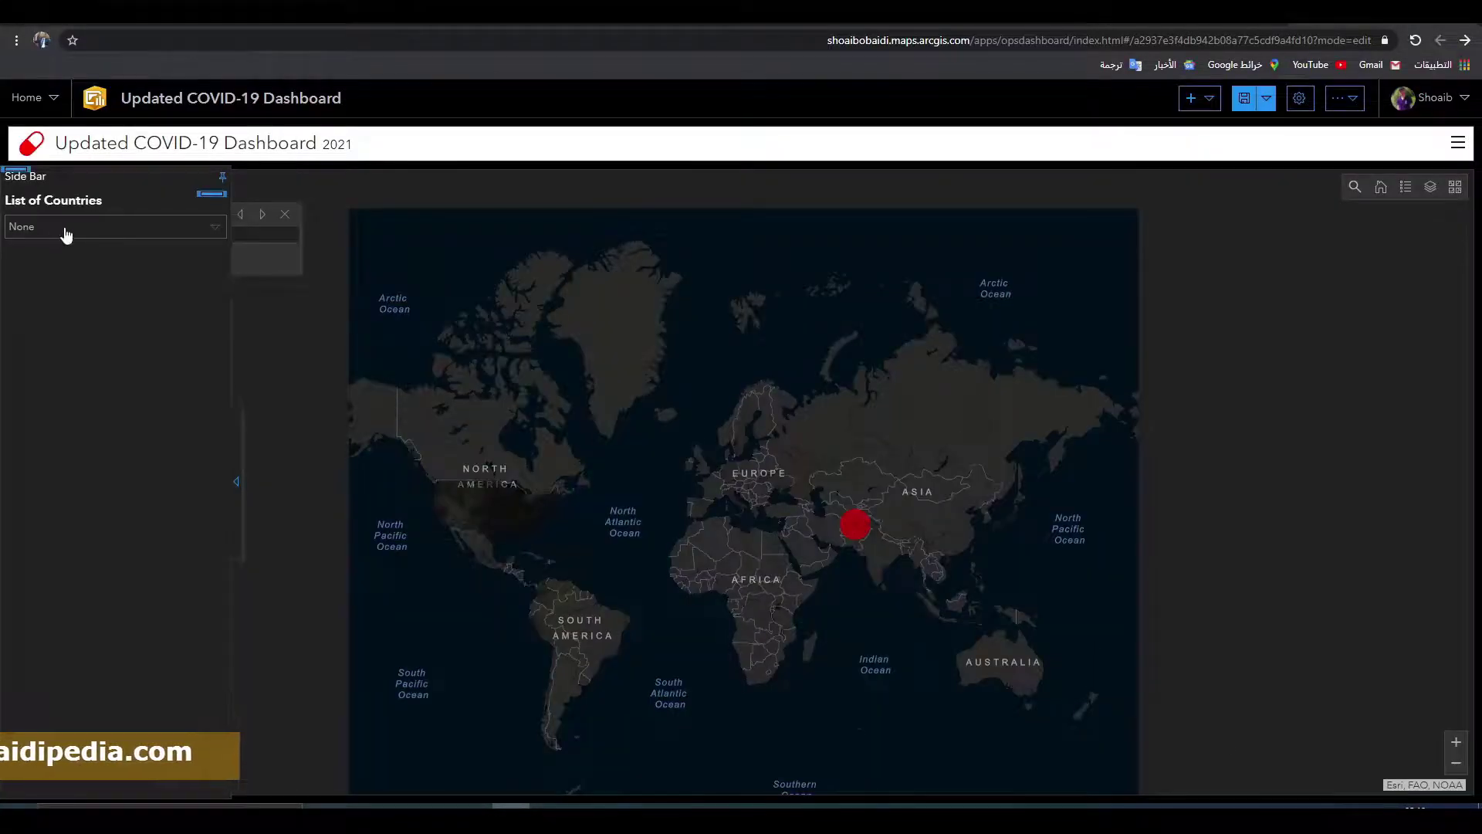
click(66, 227)
click(63, 256)
drag(655, 358, 738, 321)
click(143, 236)
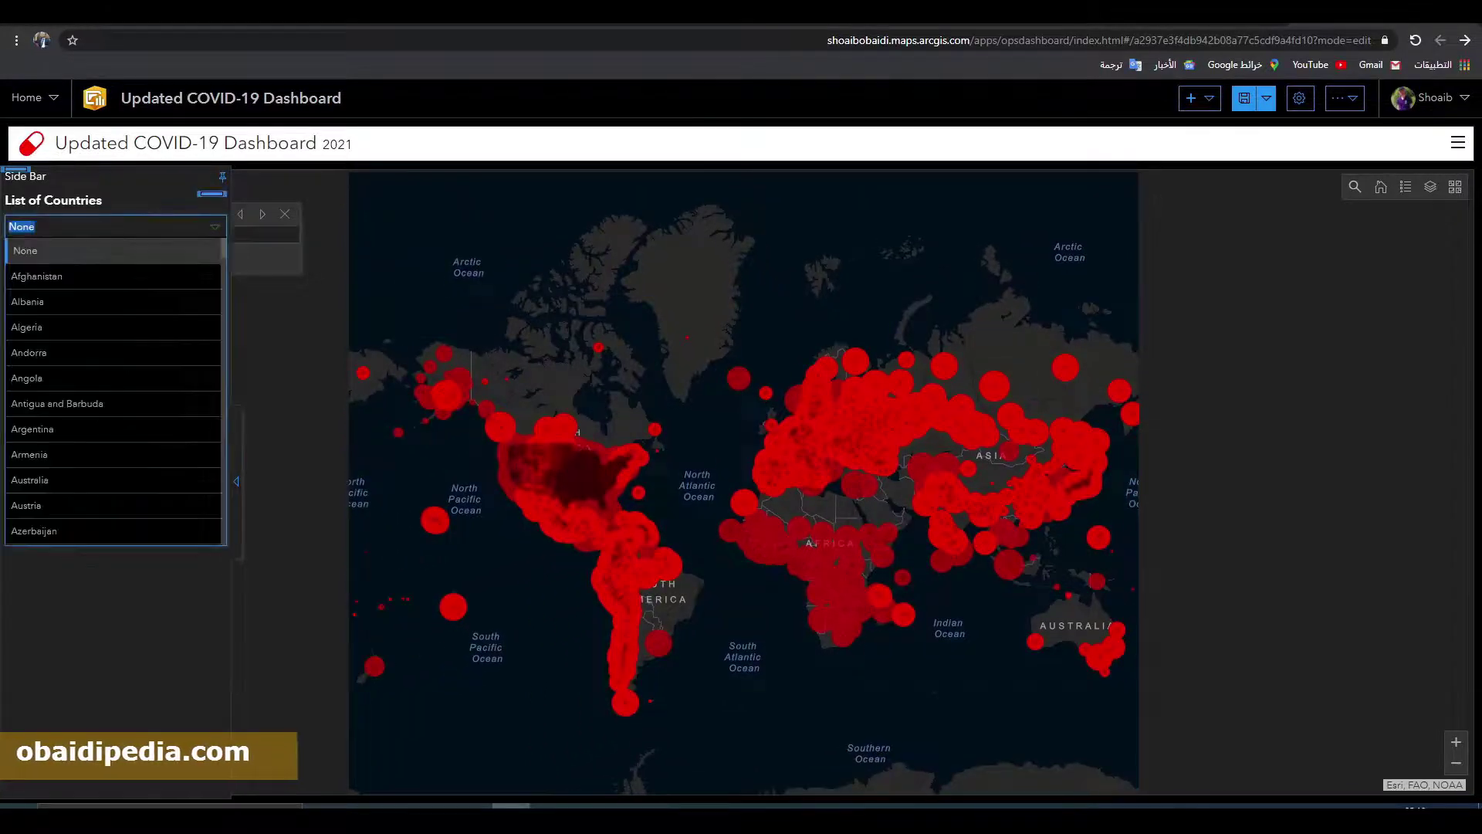
click(76, 271)
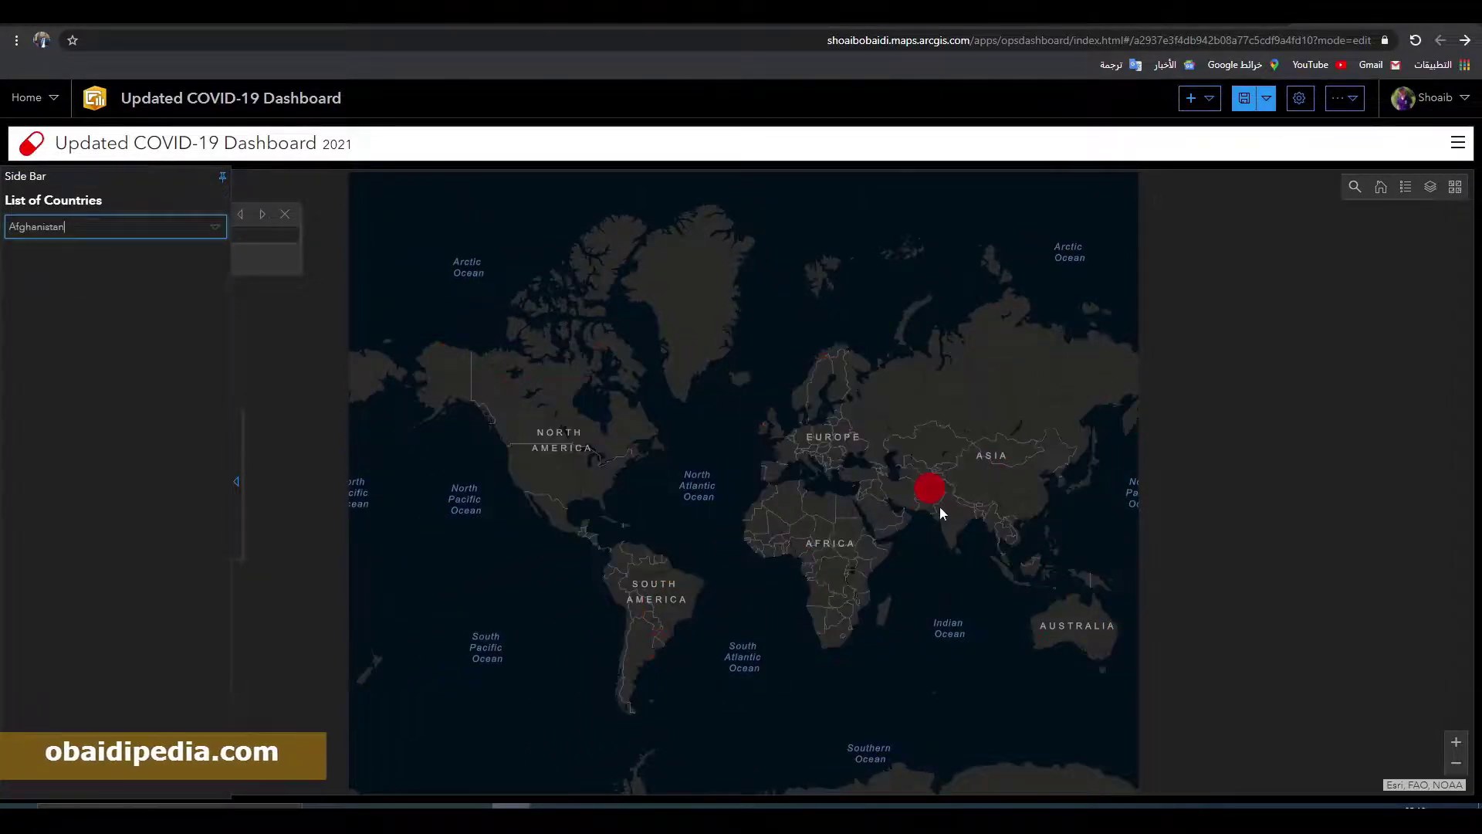
click(195, 228)
scroll(109, 463, down, 10)
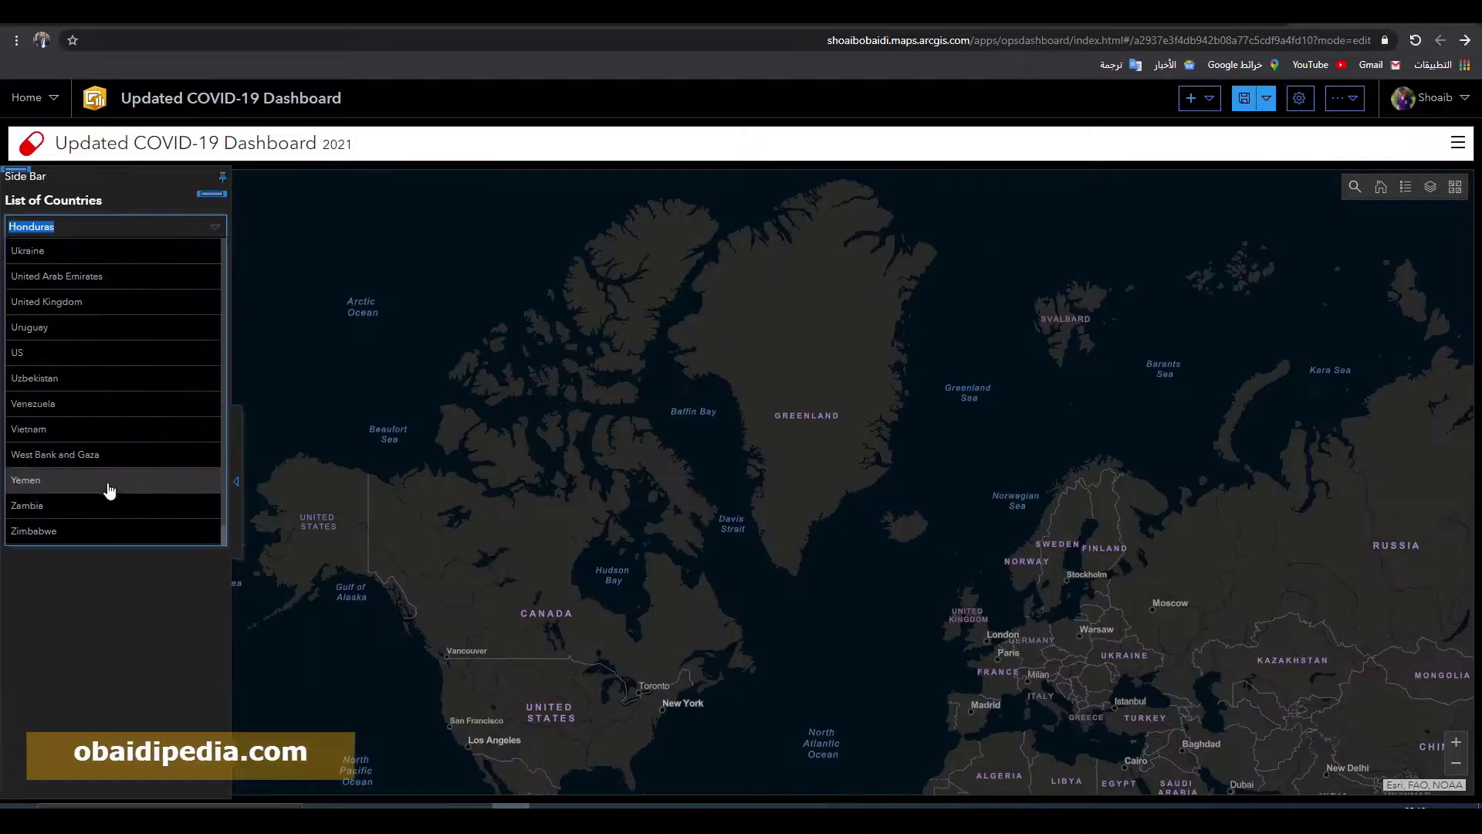
click(105, 353)
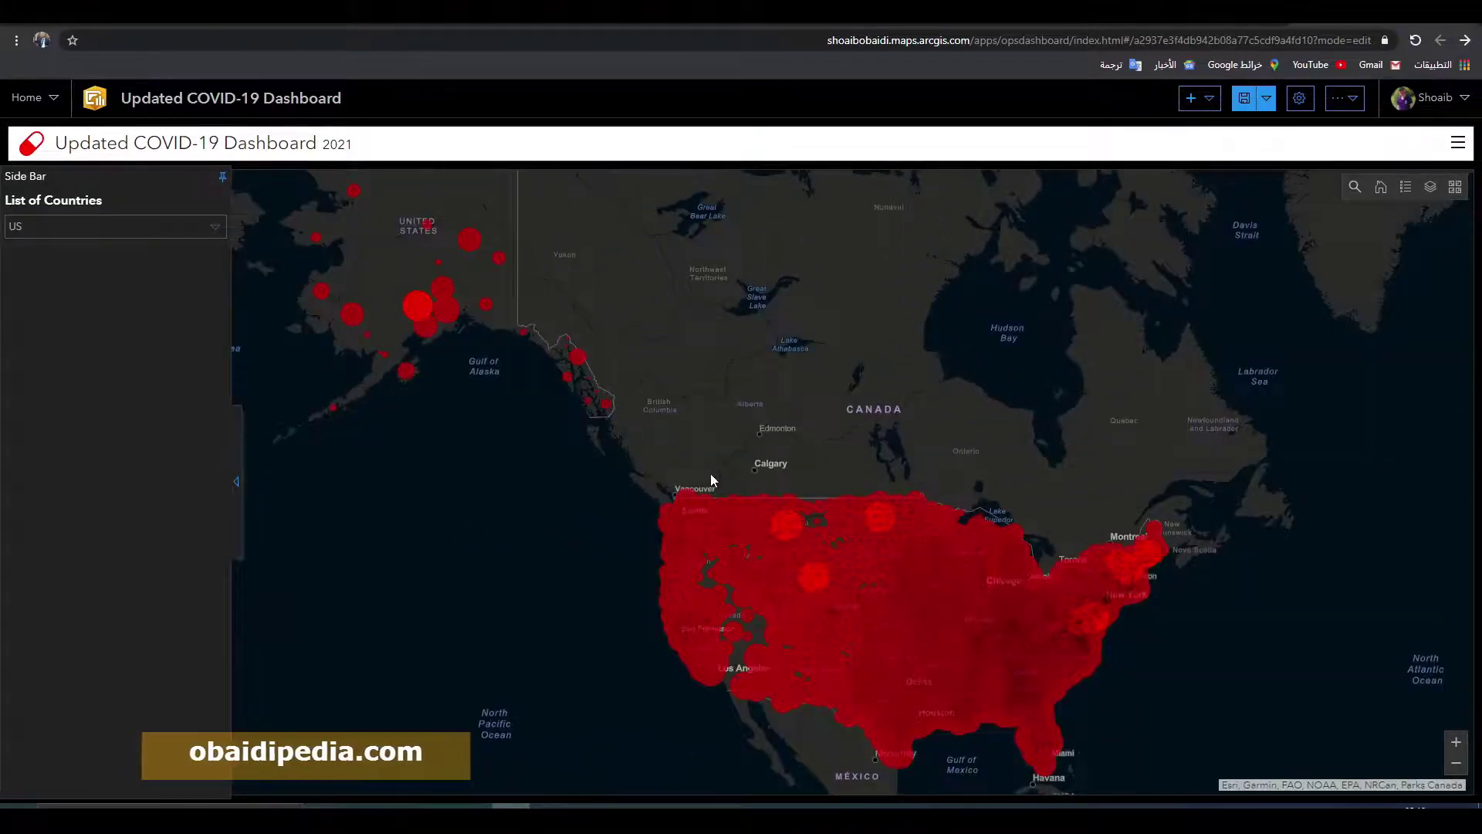
drag(1006, 460, 625, 449)
click(215, 226)
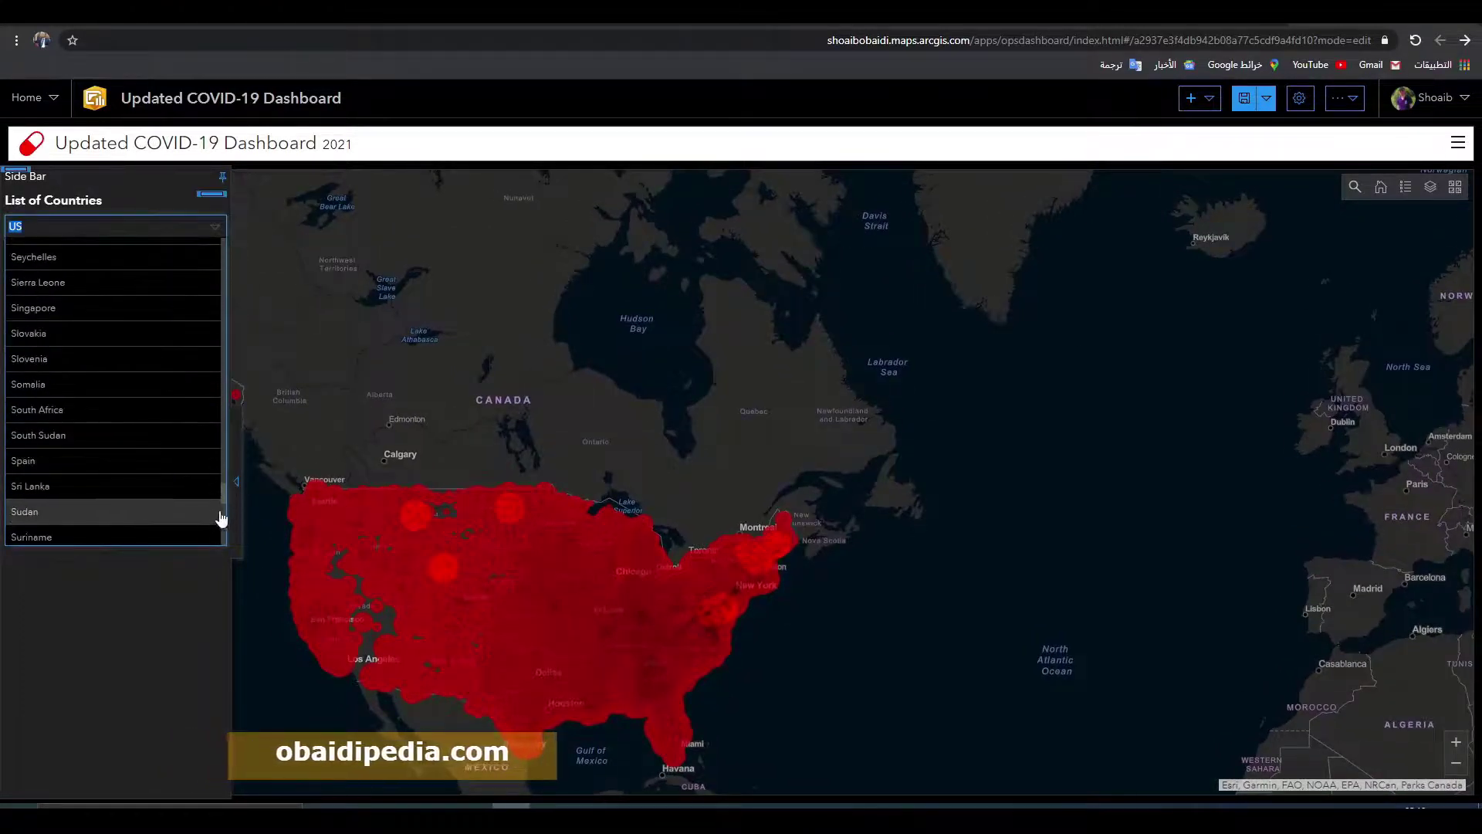
drag(222, 503, 231, 239)
click(80, 253)
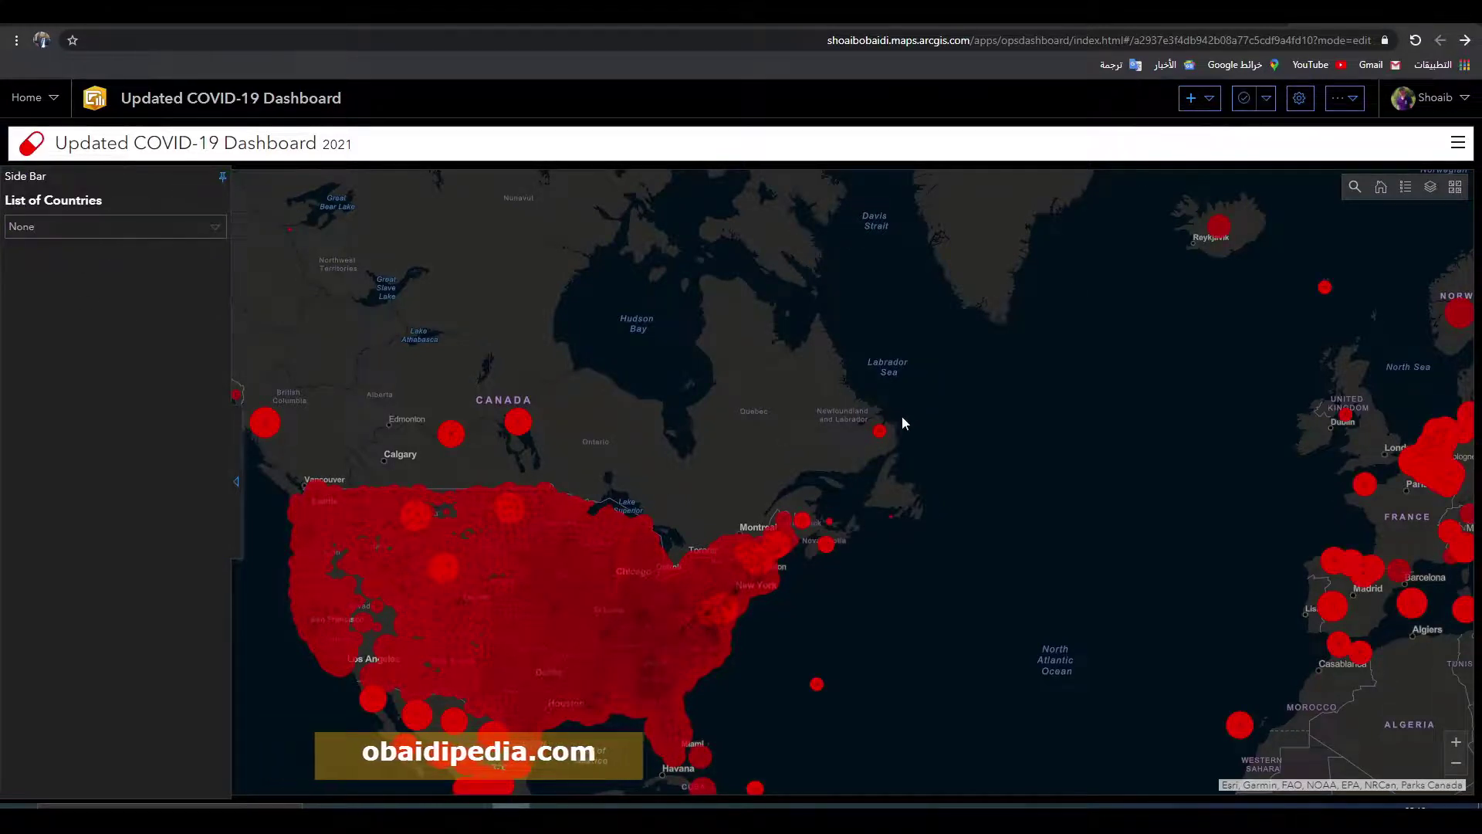
drag(905, 382, 989, 348)
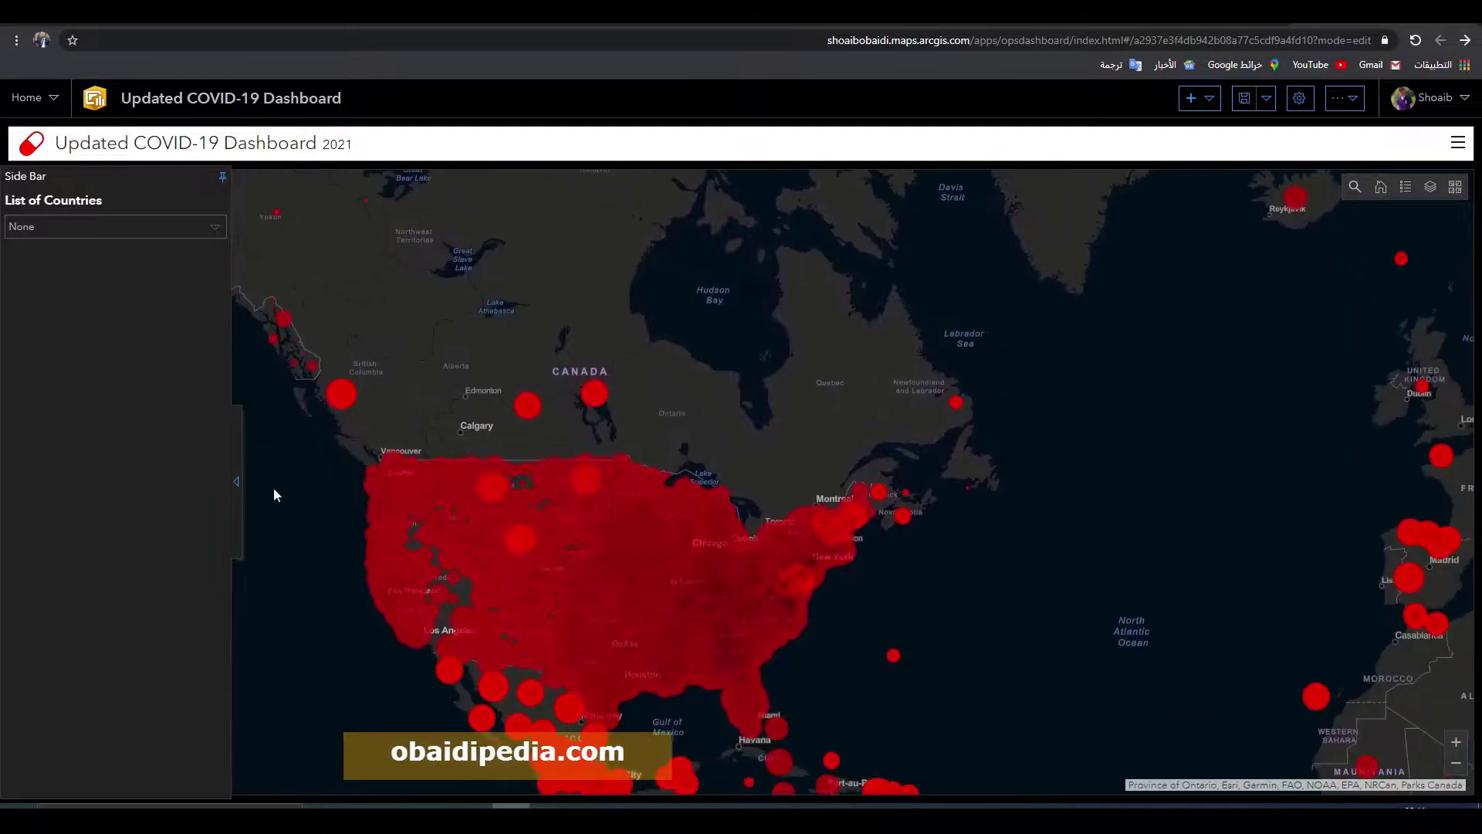
Step: Add a Map Legend element to the dashboard and title it 'Map Legend'
click(238, 485)
click(1192, 98)
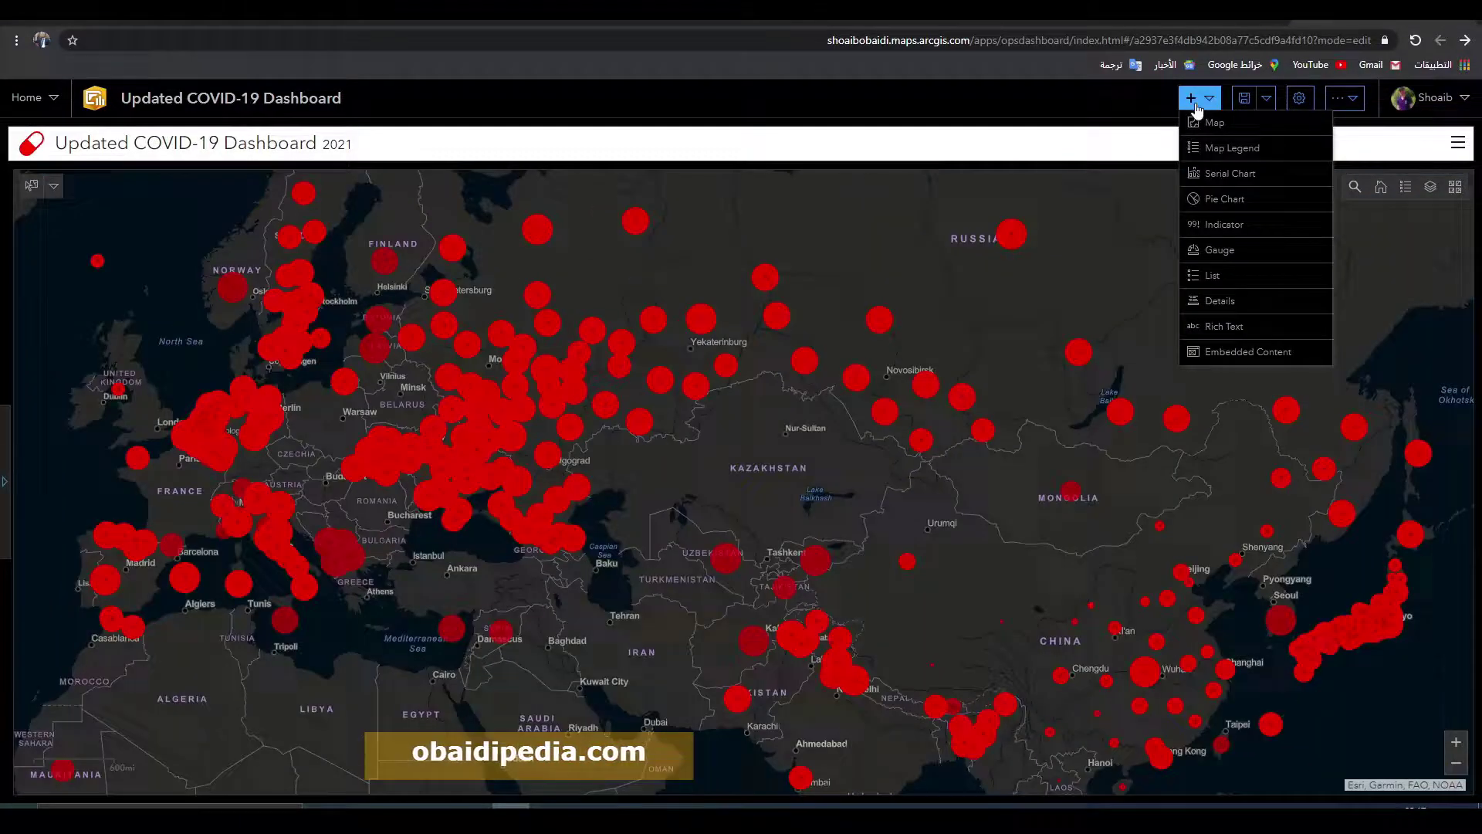
click(1226, 155)
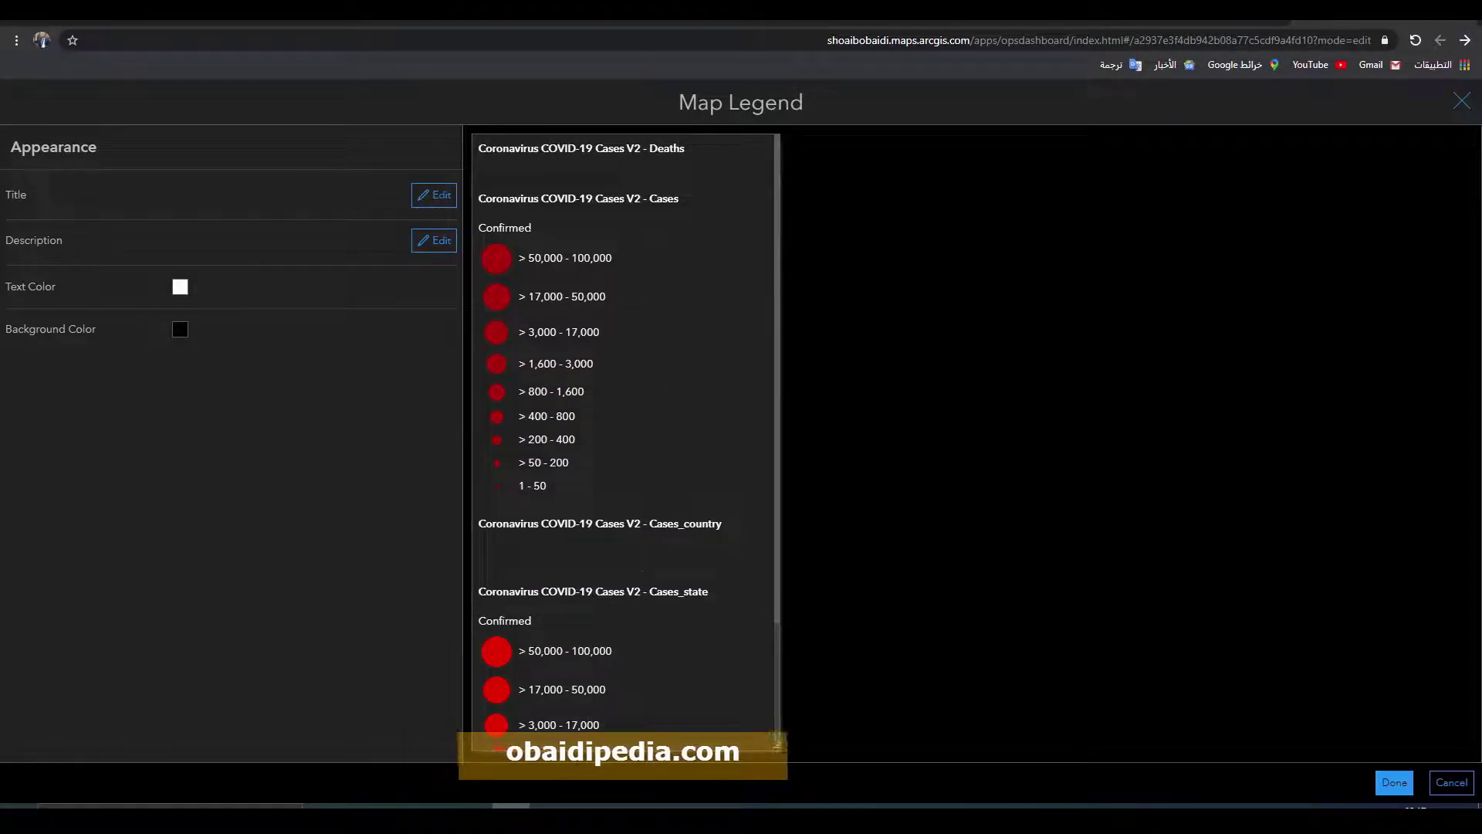
scroll(616, 446, down, 1)
scroll(616, 459, up, 2)
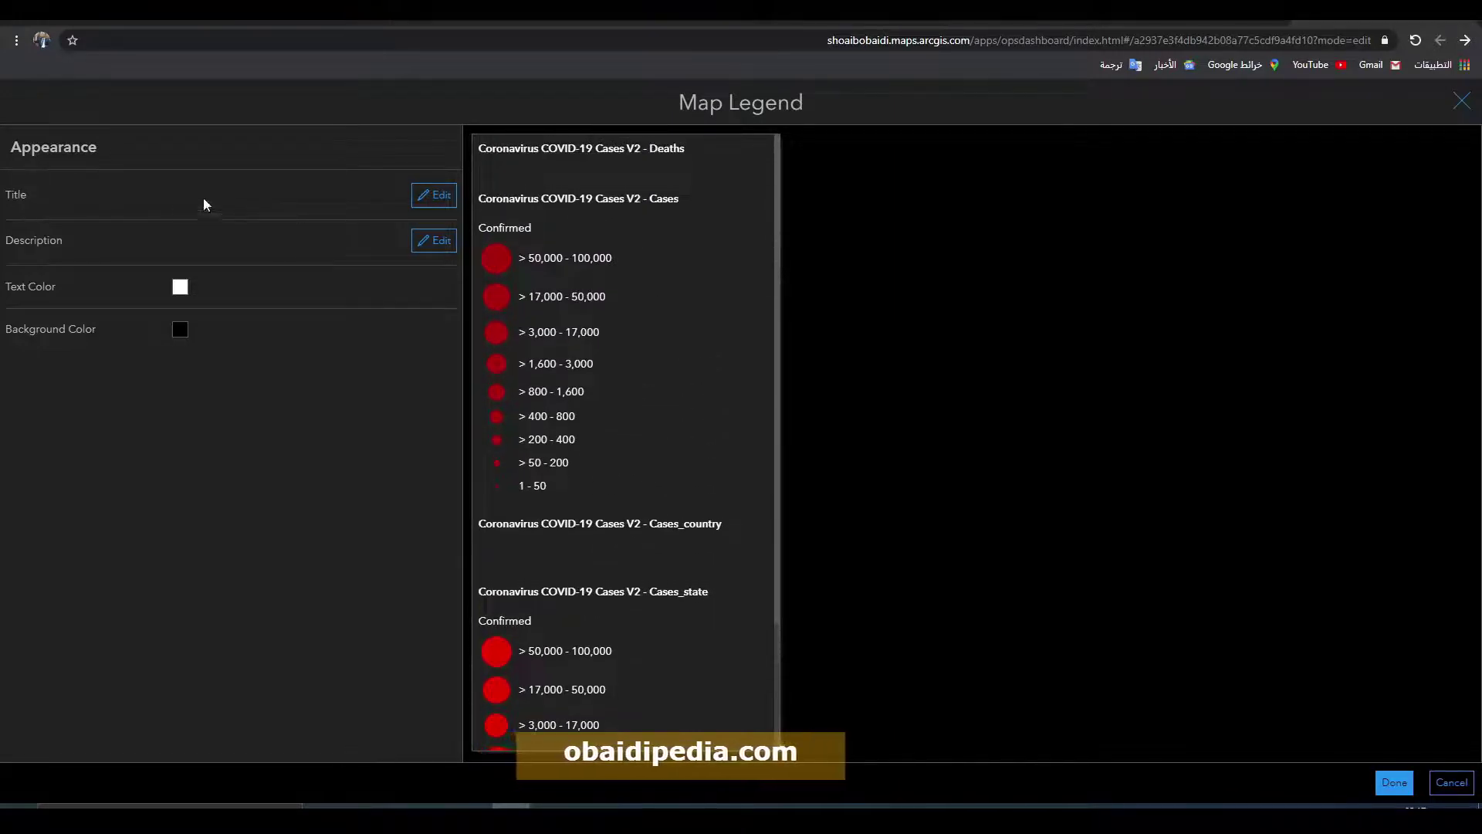
click(432, 195)
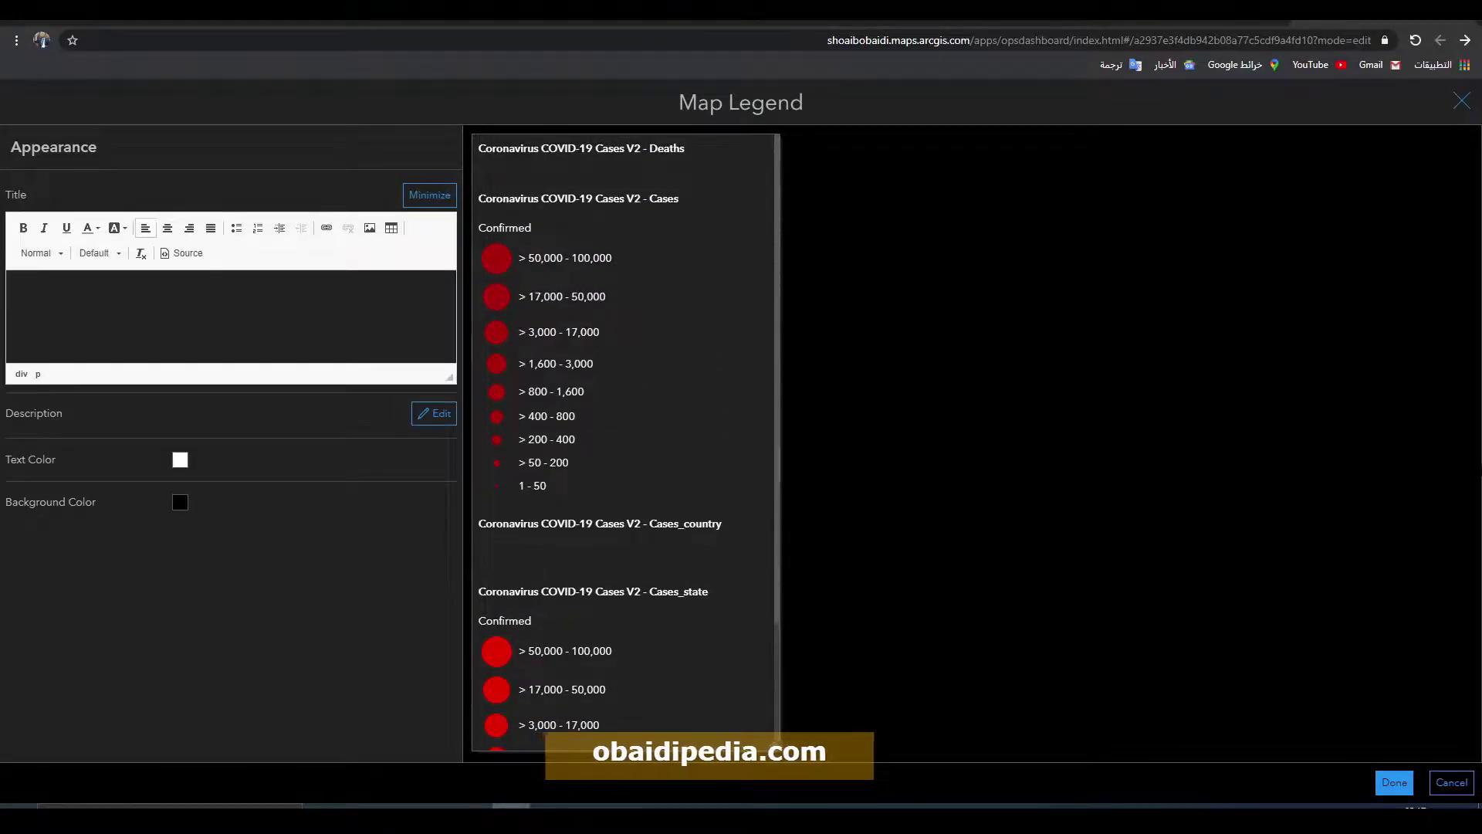
text(Map)
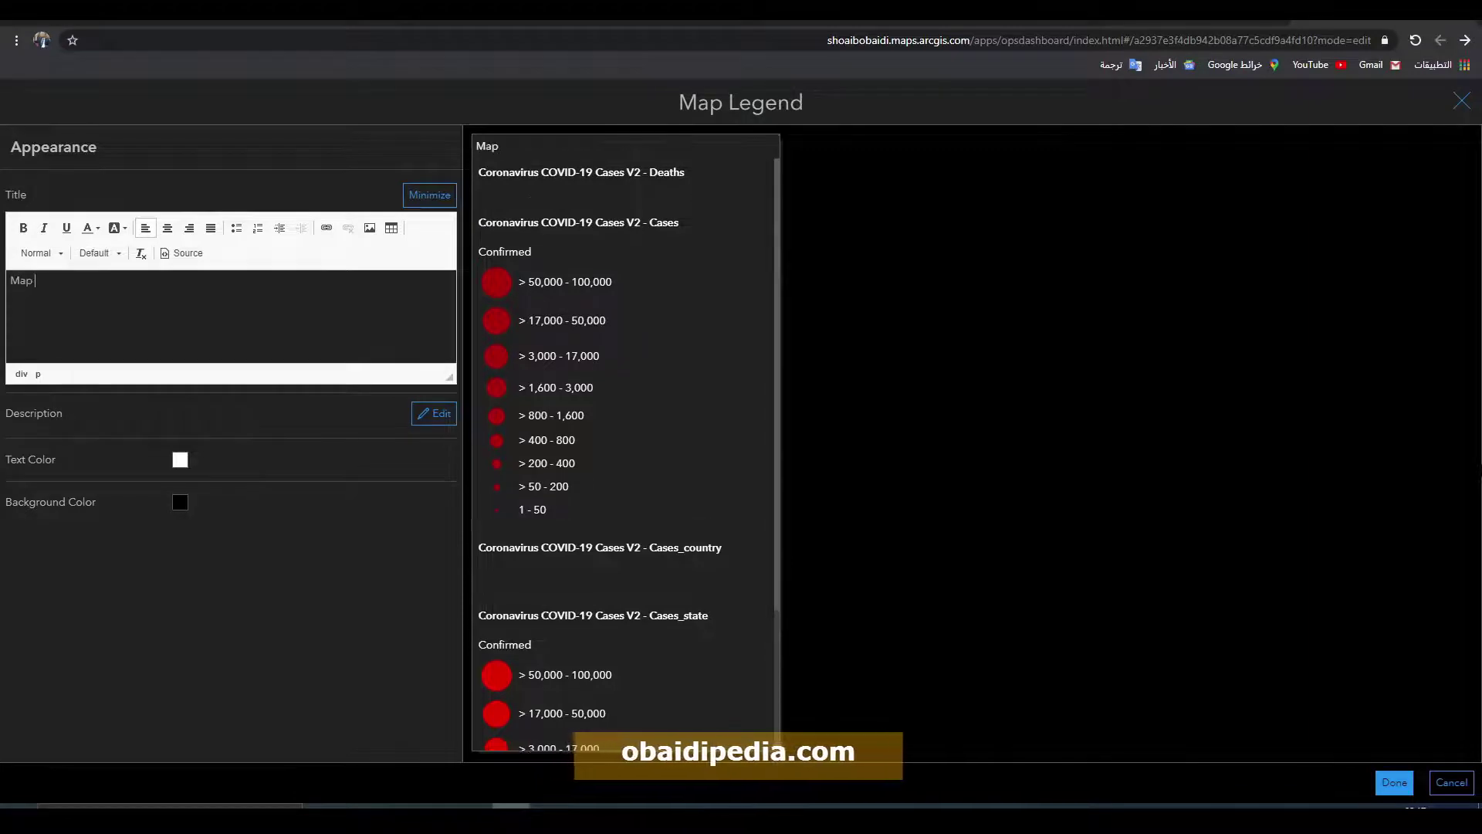
text( Legend)
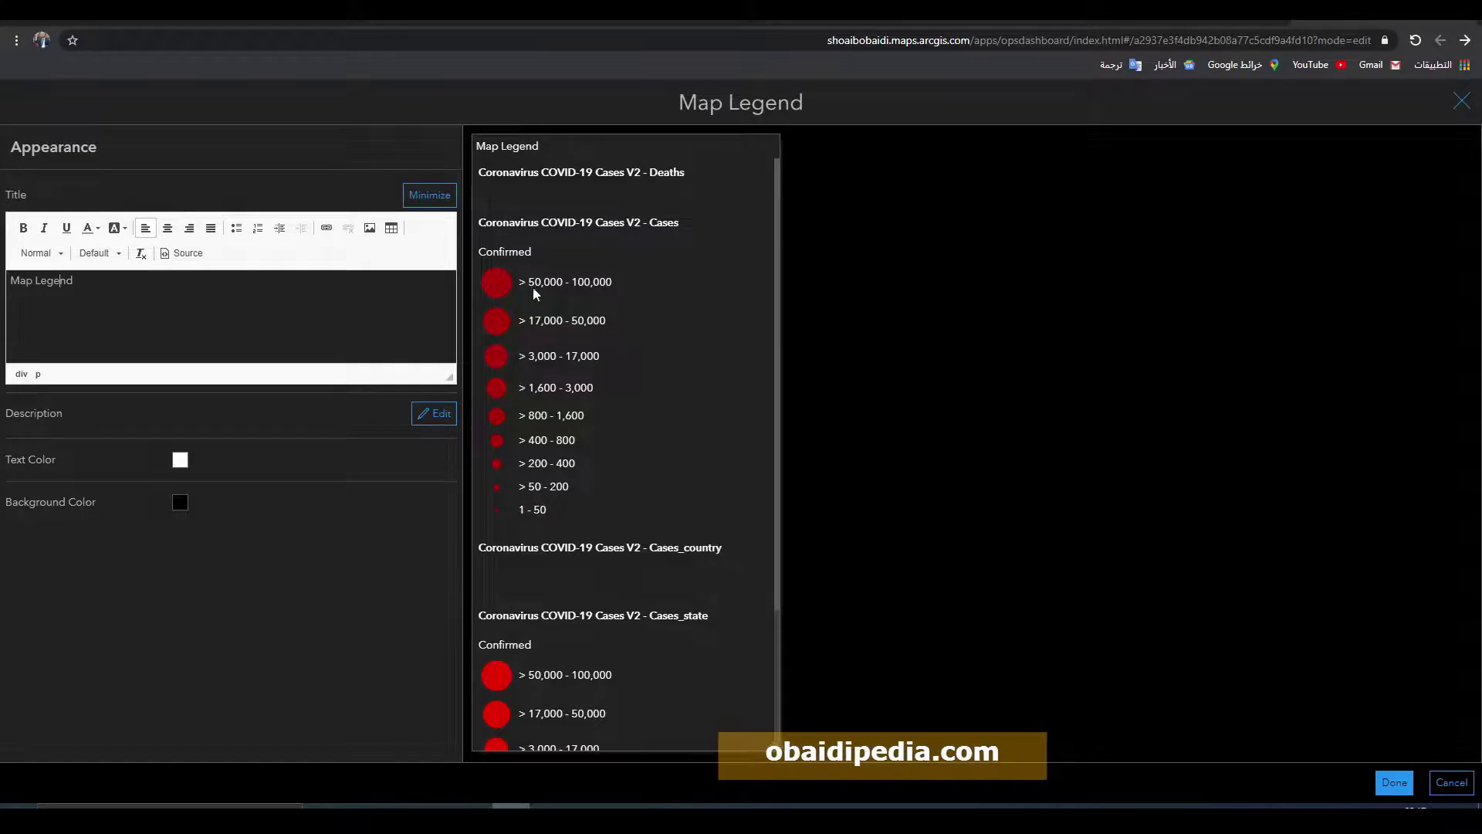
click(1381, 780)
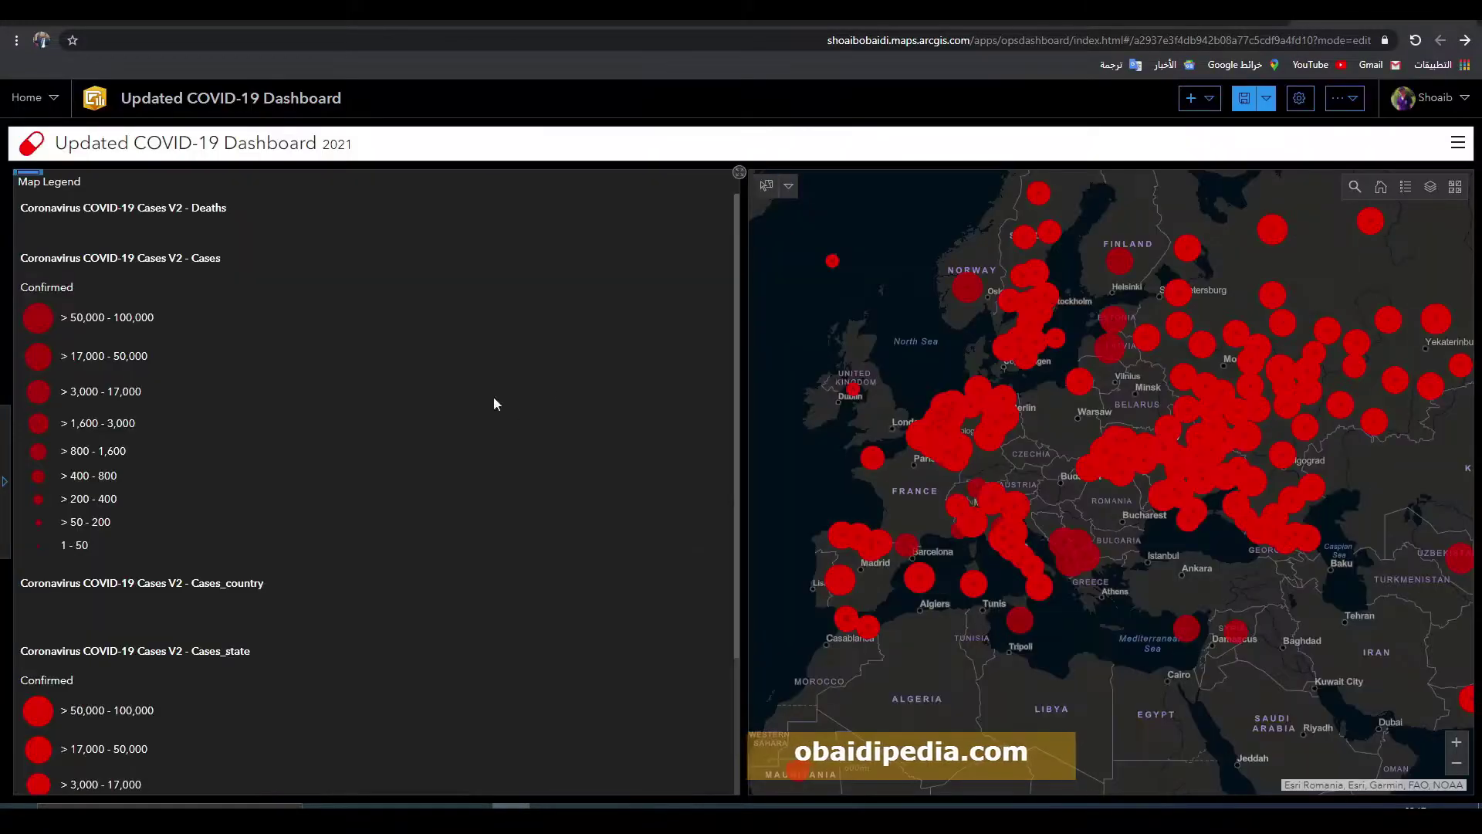
Step: Shrink the Map Legend panel so the case map takes up more of the dashboard
drag(739, 410, 295, 363)
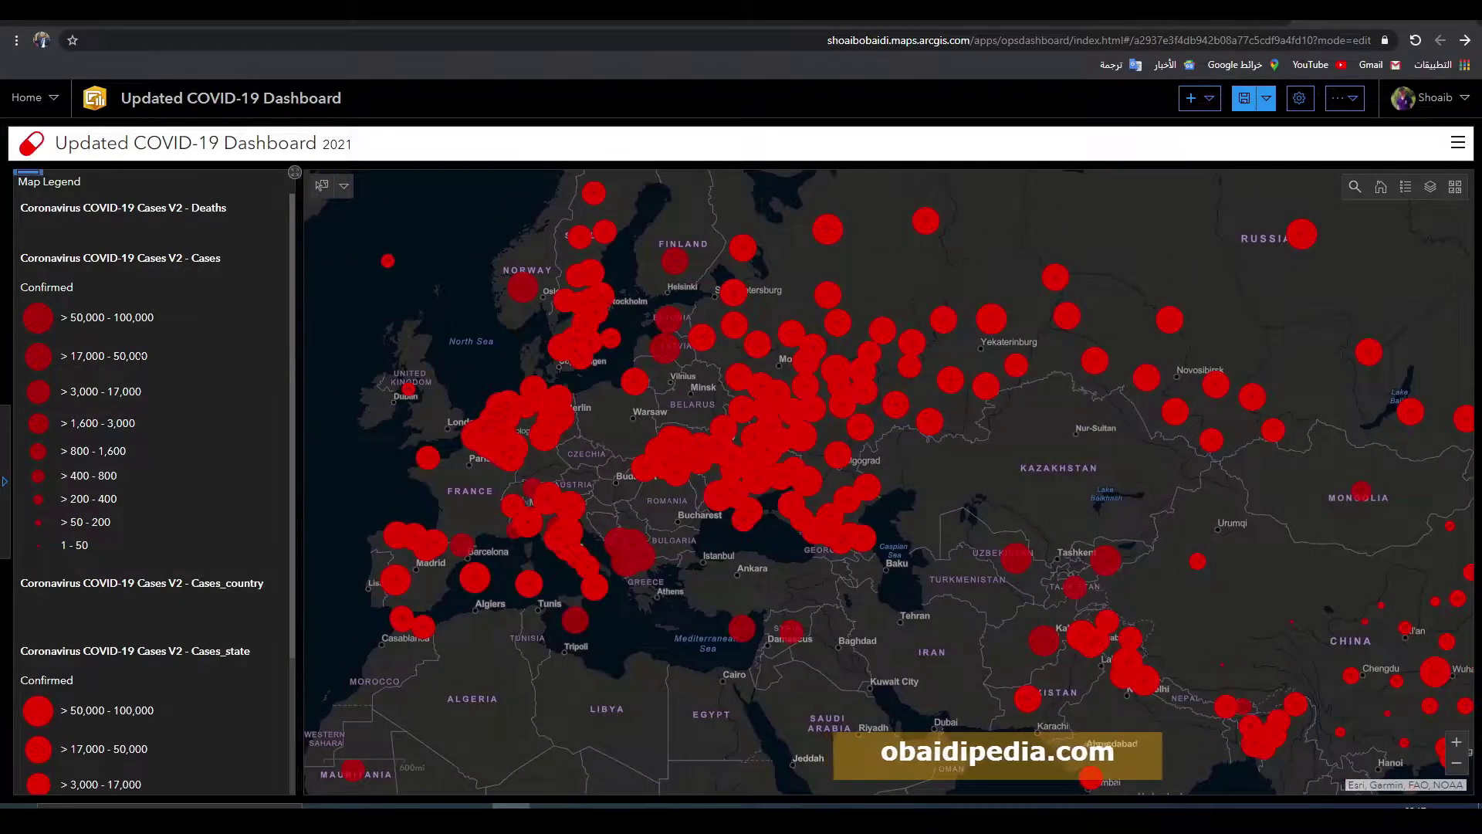
scroll(151, 479, down, 3)
scroll(150, 478, up, 3)
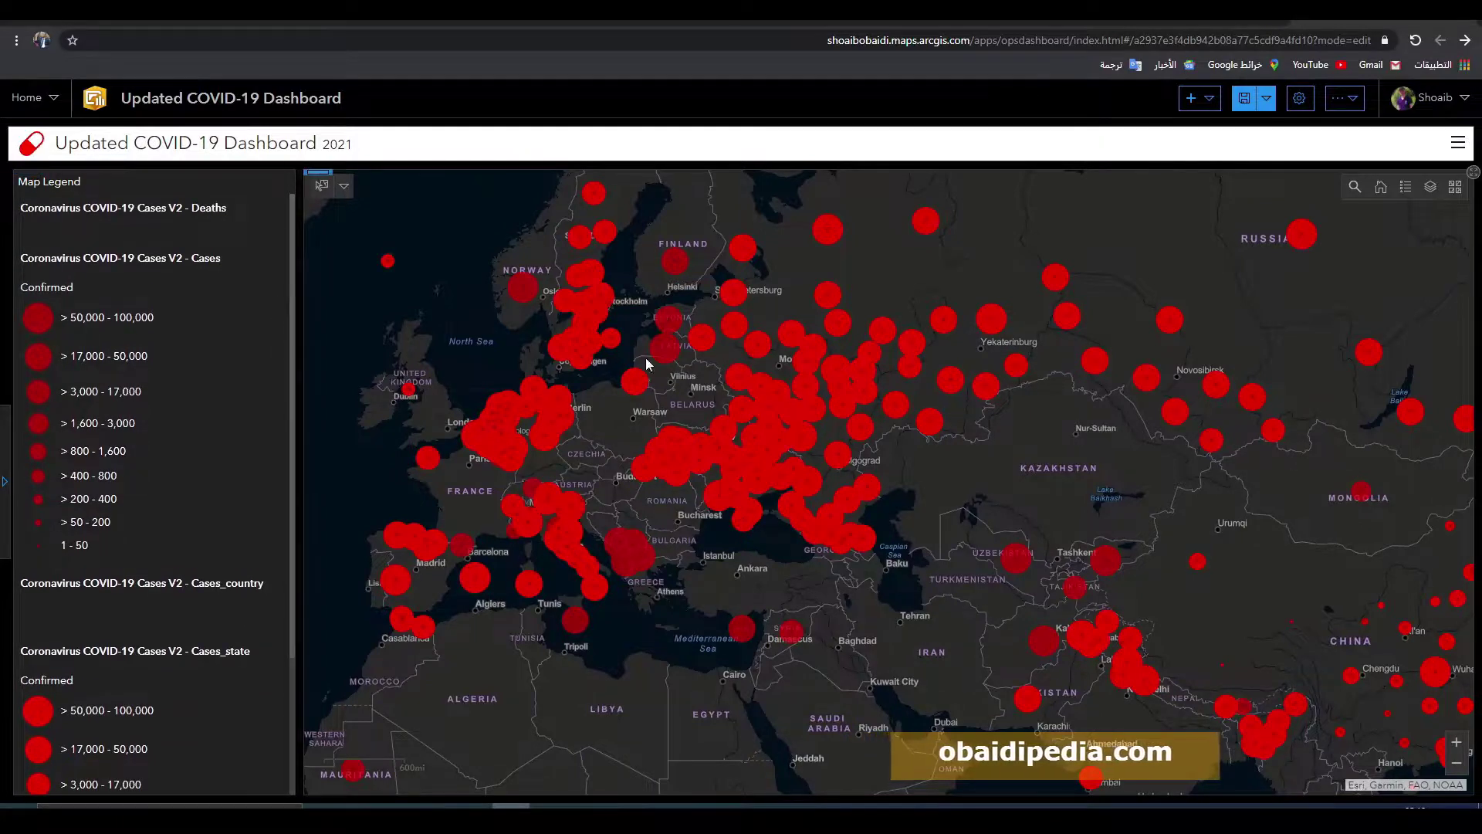
scroll(919, 469, up, 2)
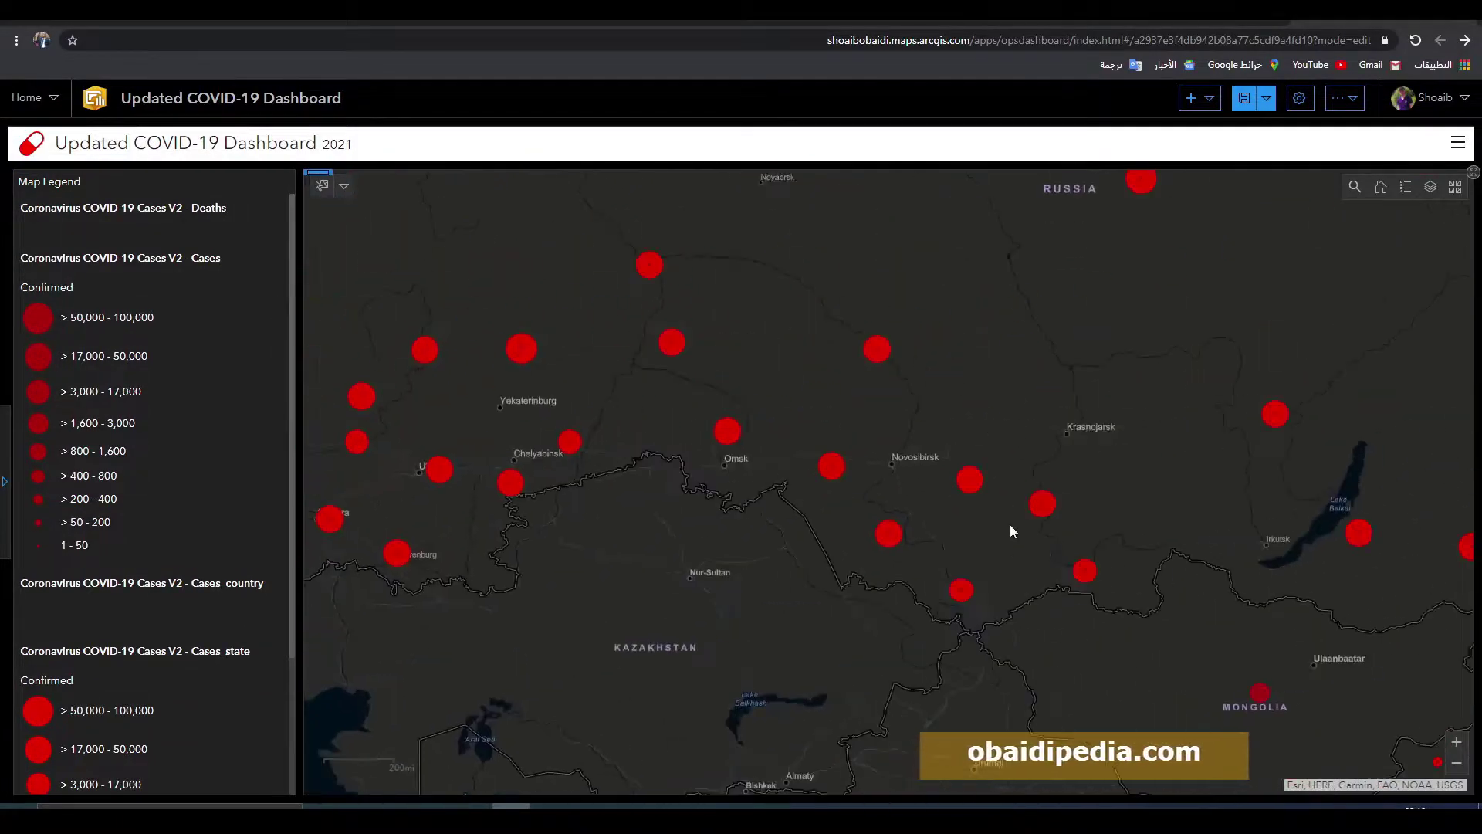
scroll(1011, 530, down, 2)
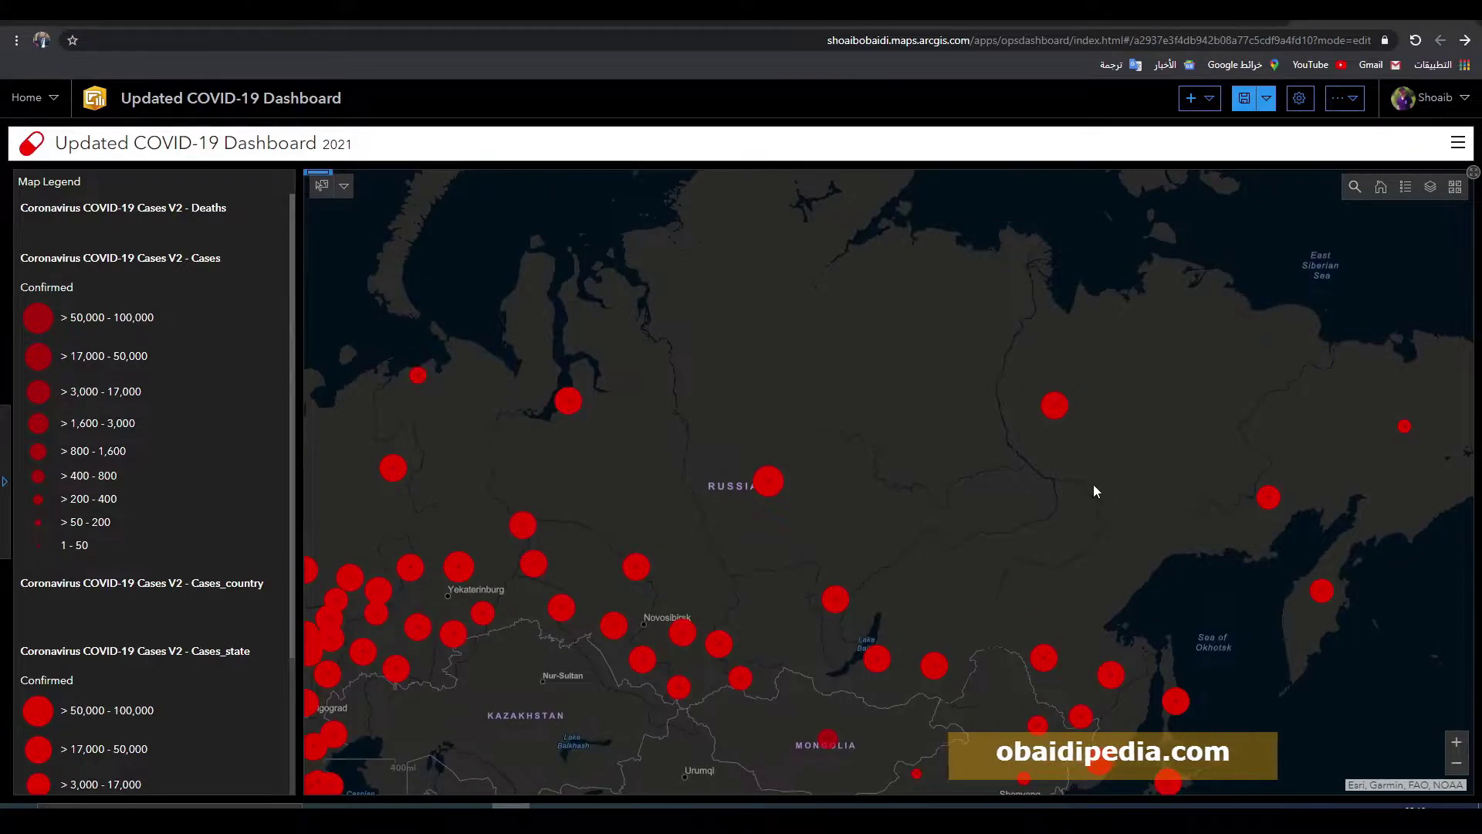
scroll(1079, 502, down, 1)
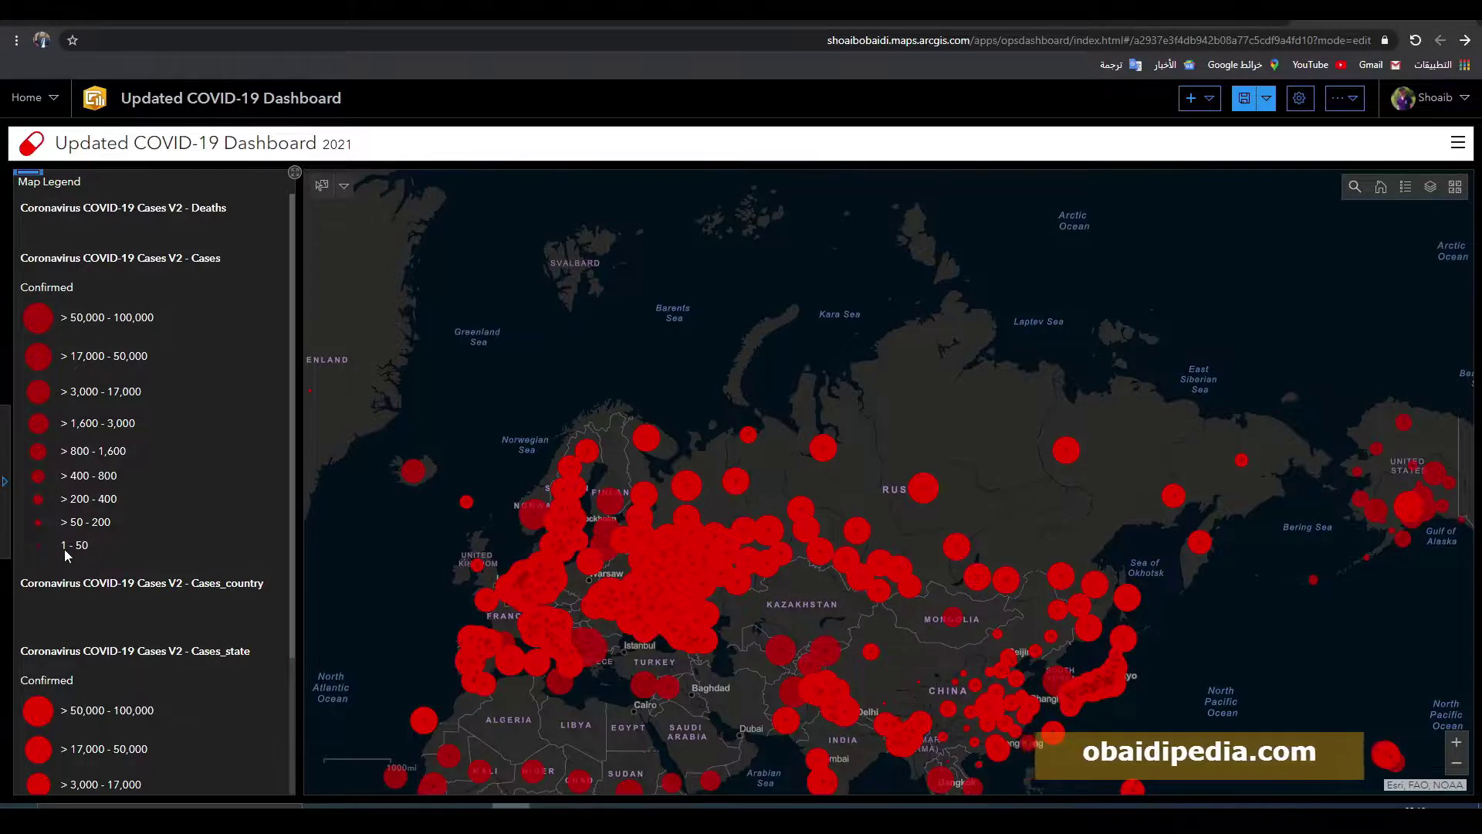
drag(1105, 537, 795, 406)
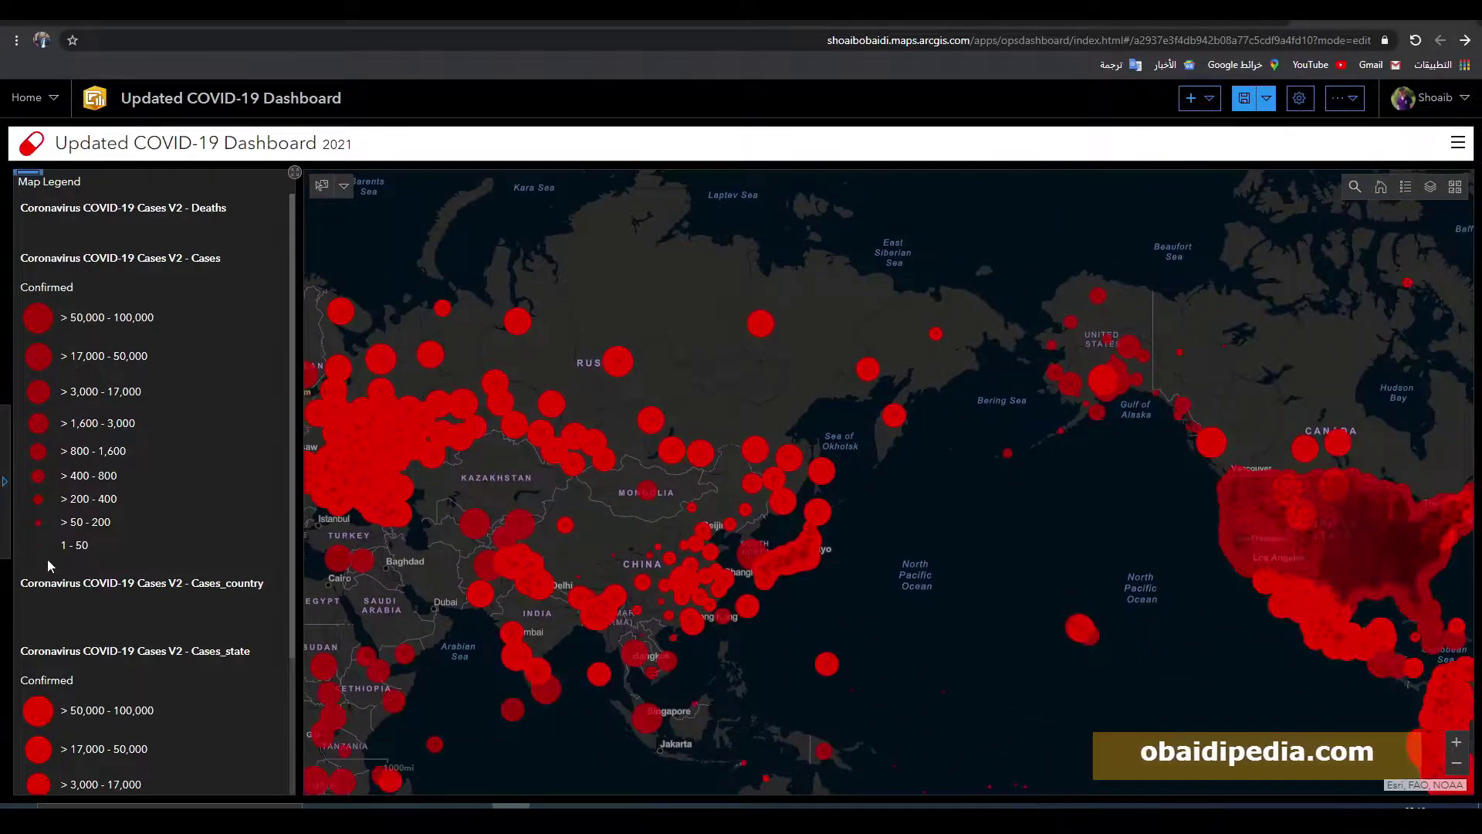
drag(1034, 628, 883, 613)
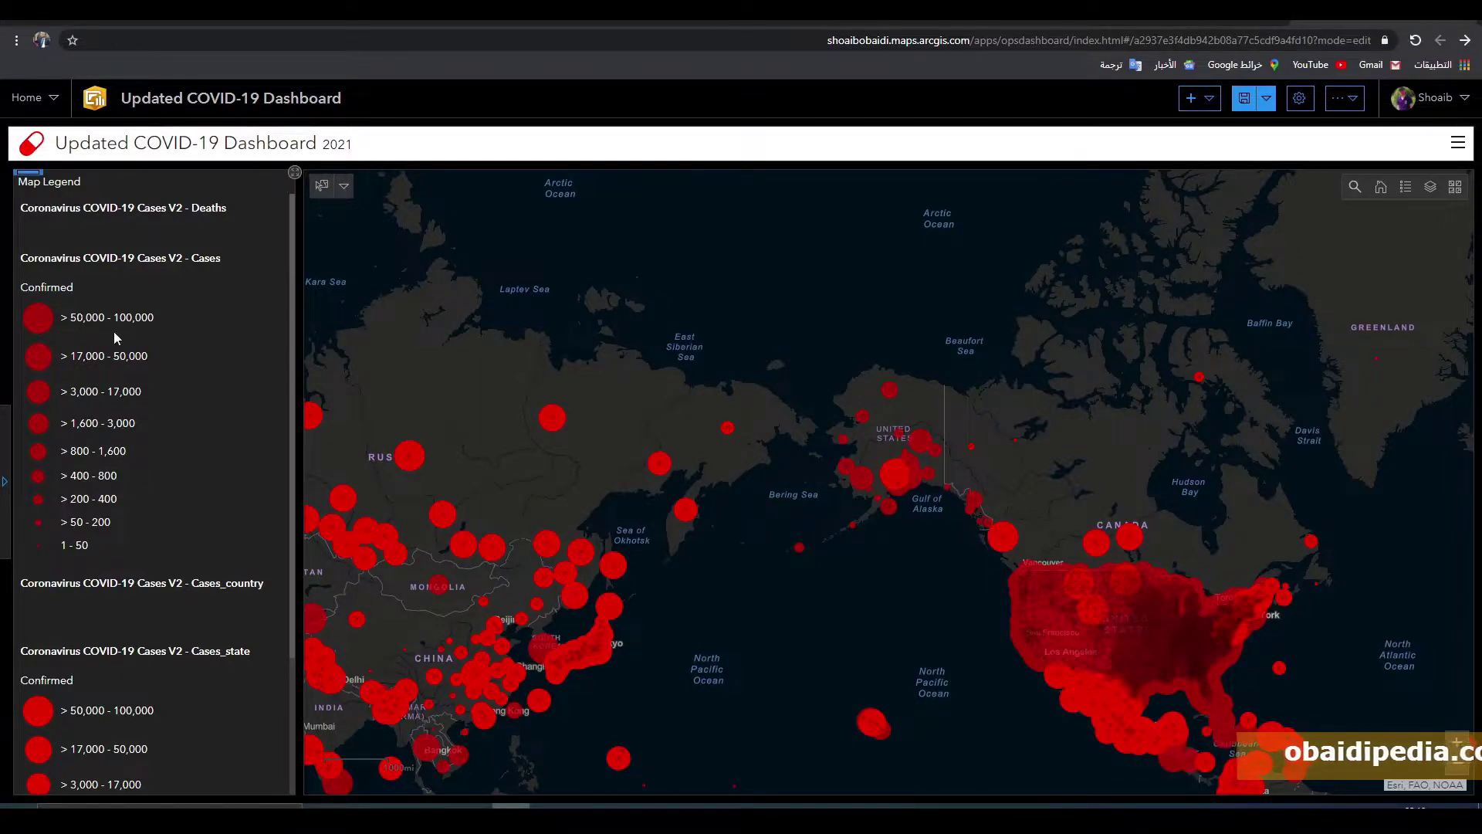
Step: Narrow the legend panel to a thin strip and save the dashboard
double_click(146, 356)
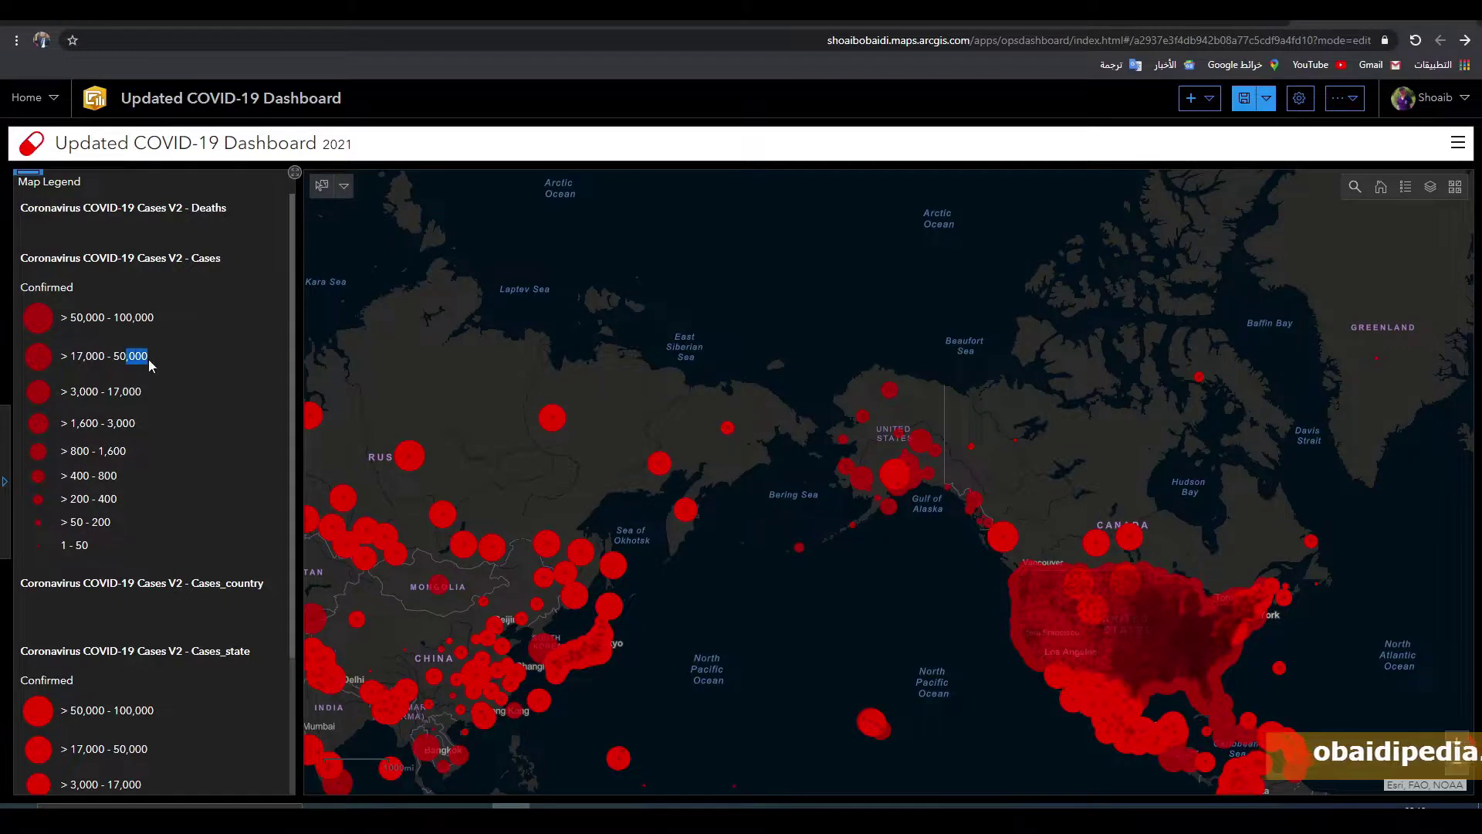
scroll(211, 602, down, 3)
scroll(213, 609, up, 3)
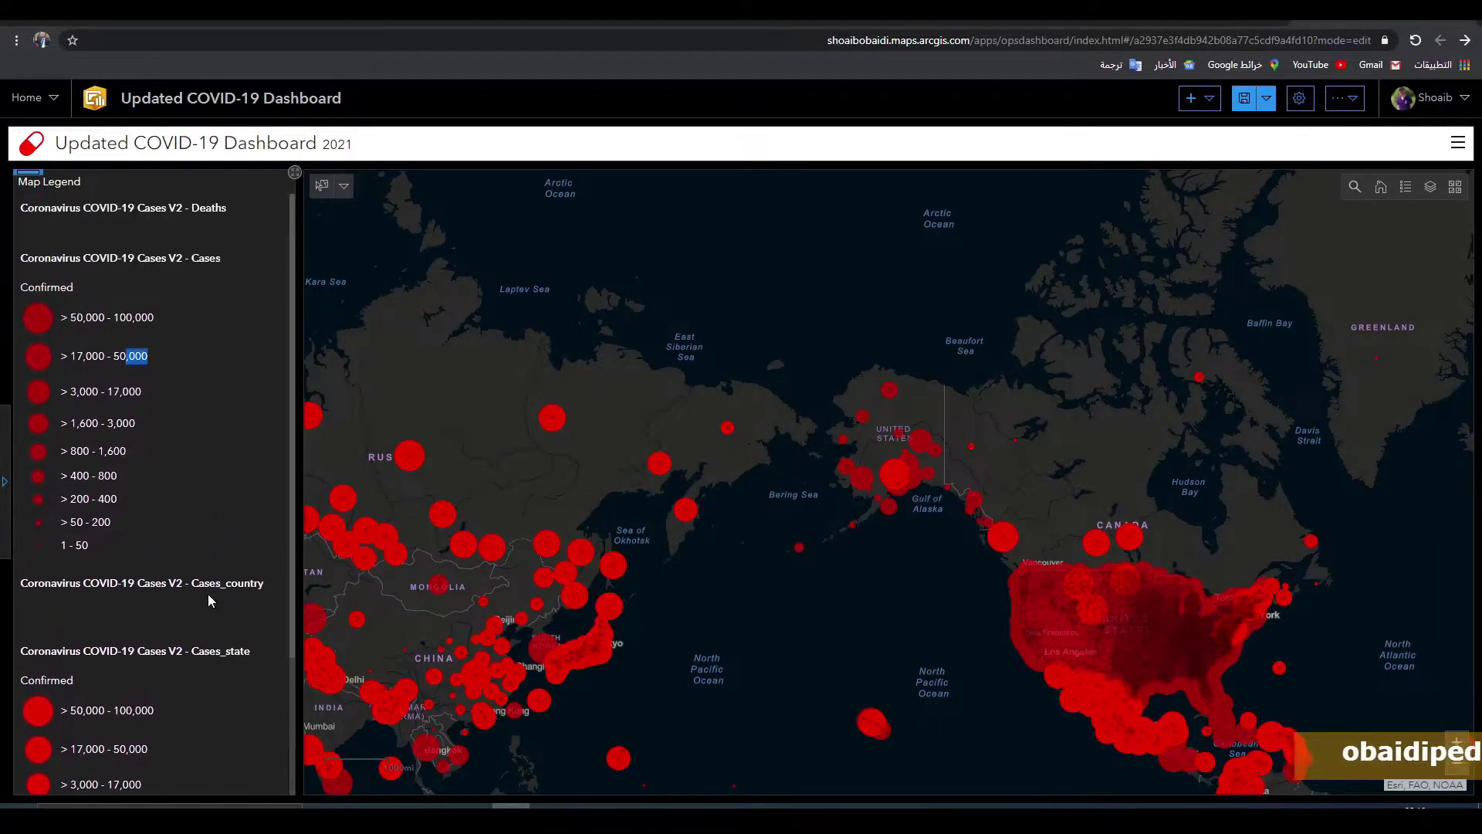
drag(297, 529, 185, 530)
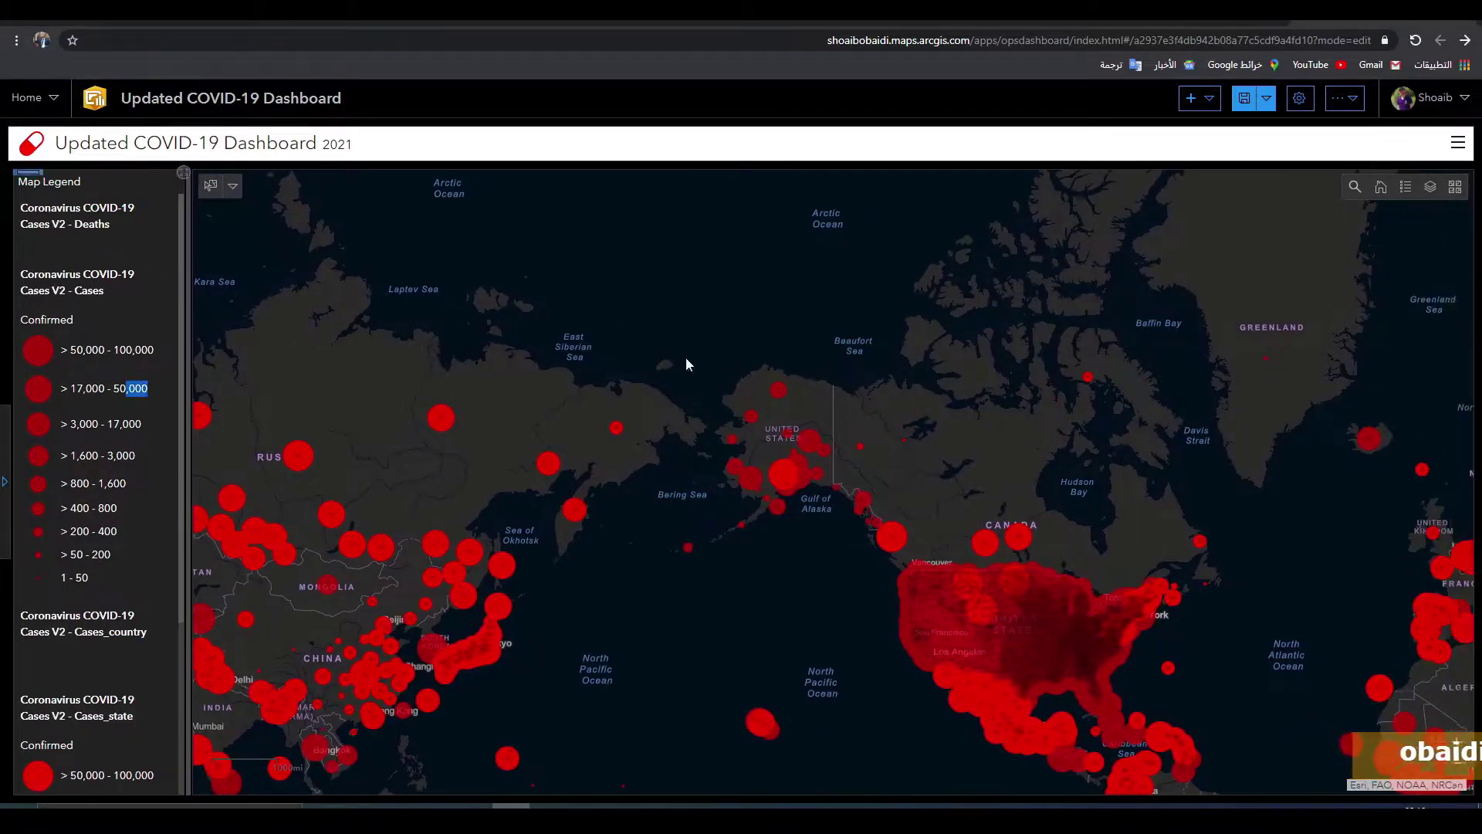
click(1244, 98)
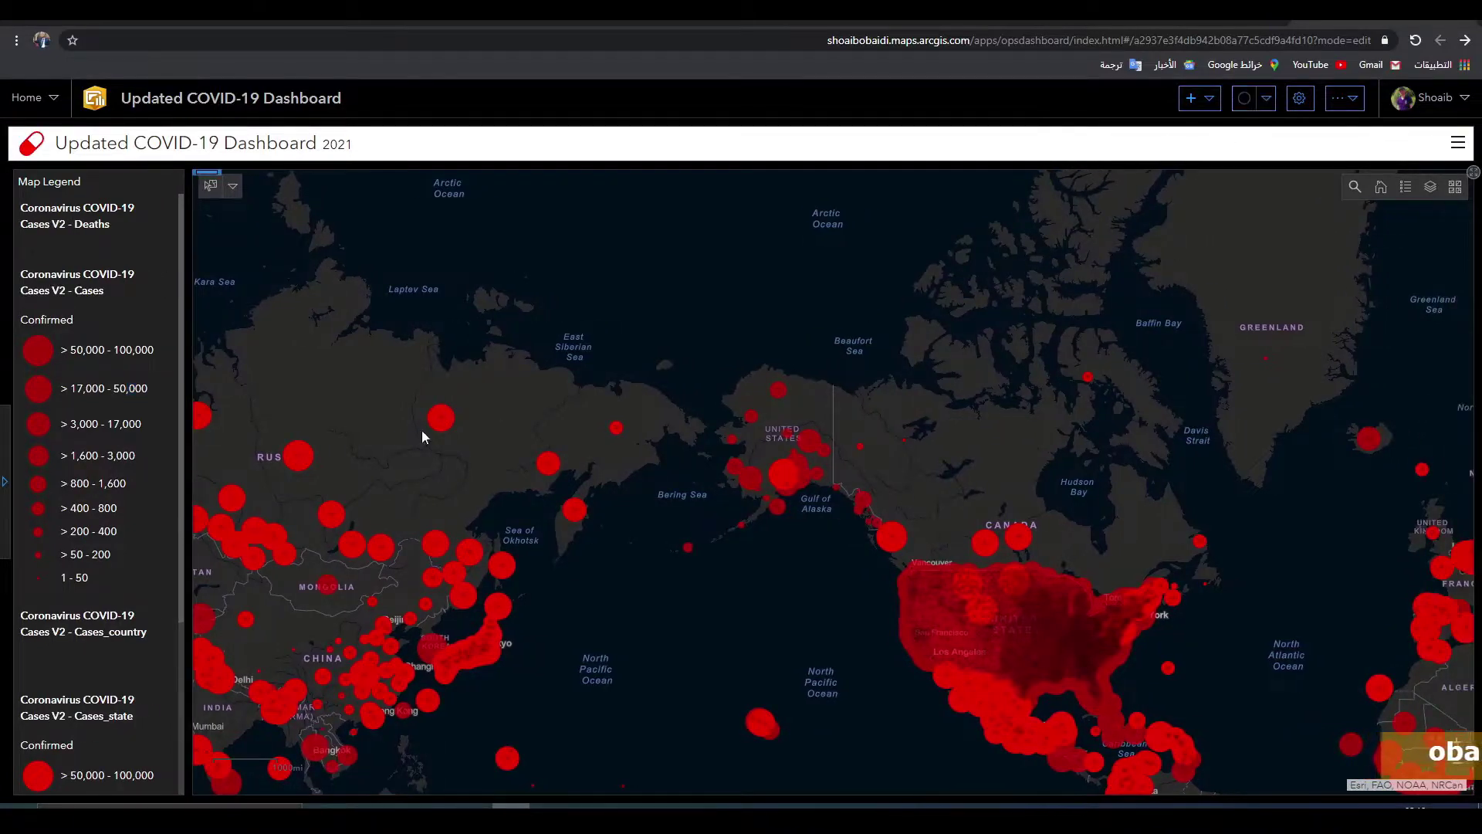
click(4, 487)
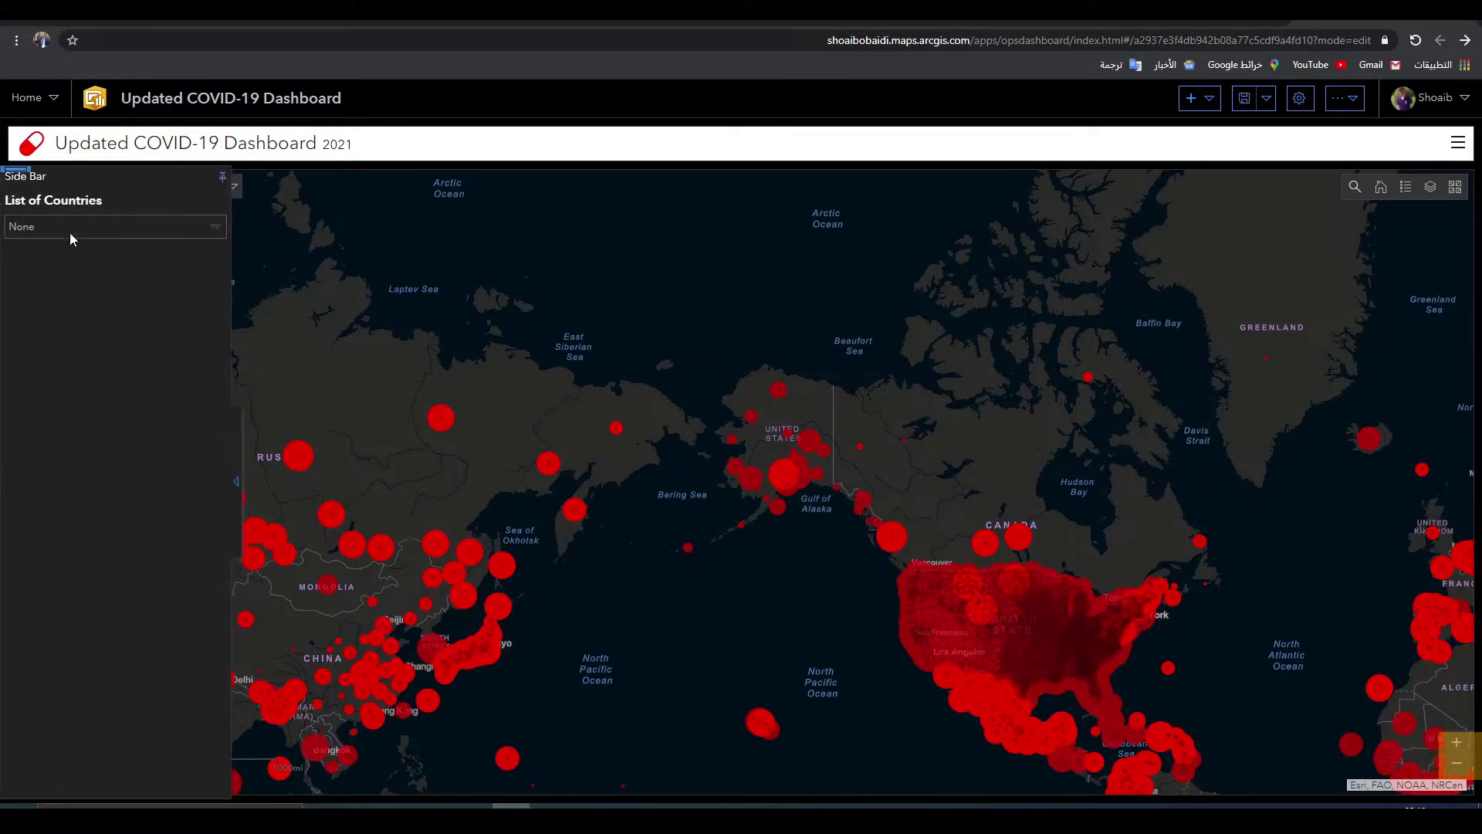
click(236, 480)
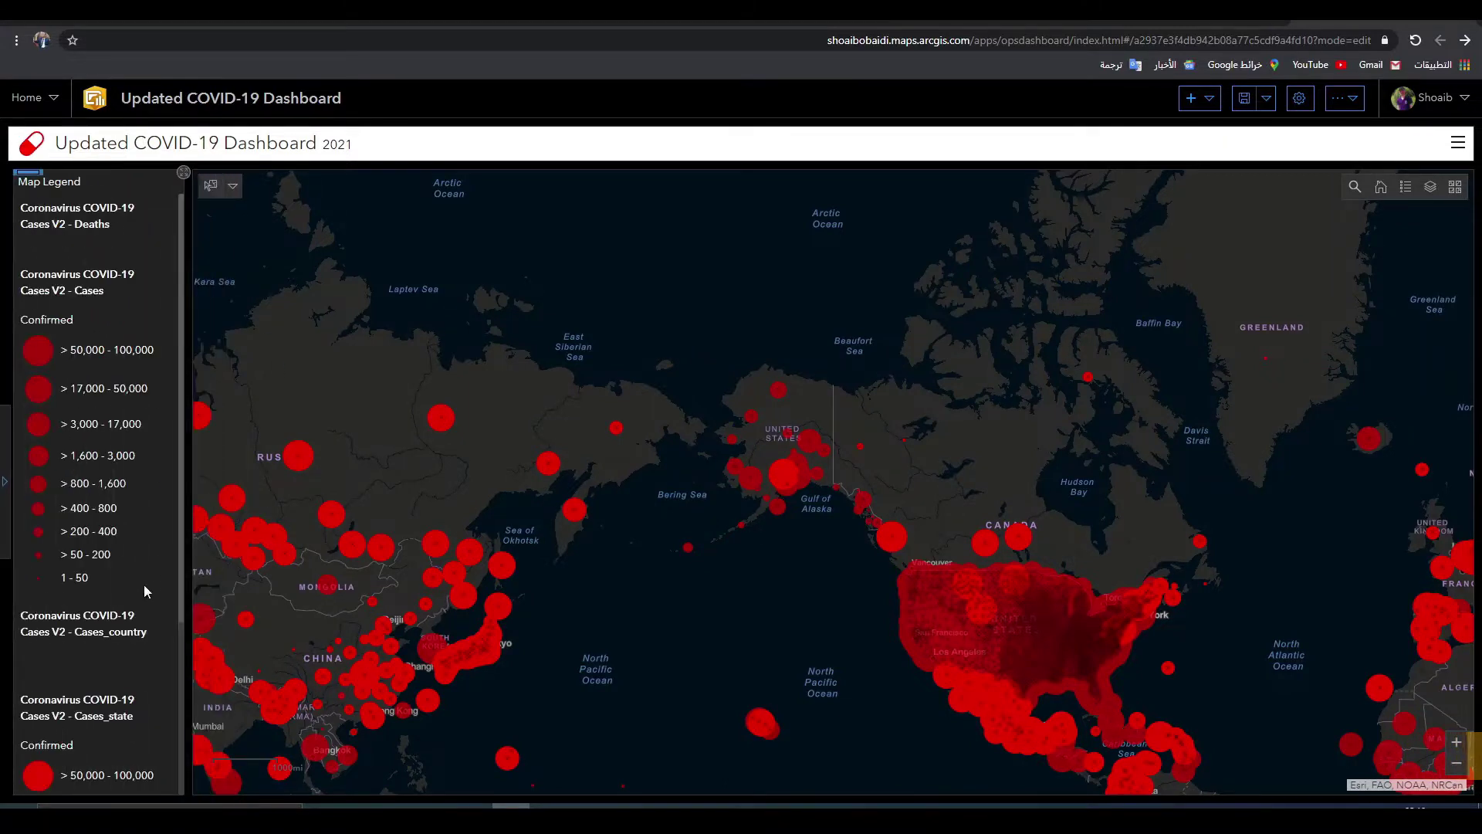